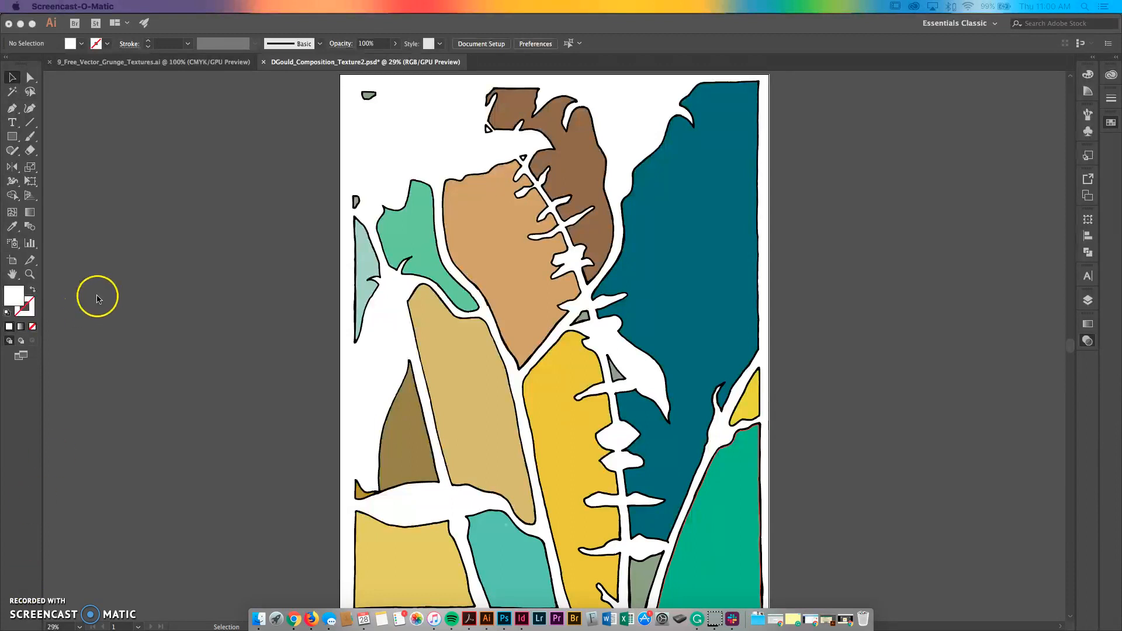
Reposition the floating PANTONE+ Solid Coated swatch library so it lines up beneath the Appearance settings
{"action": "left_click", "coordinate": [205, 159]}
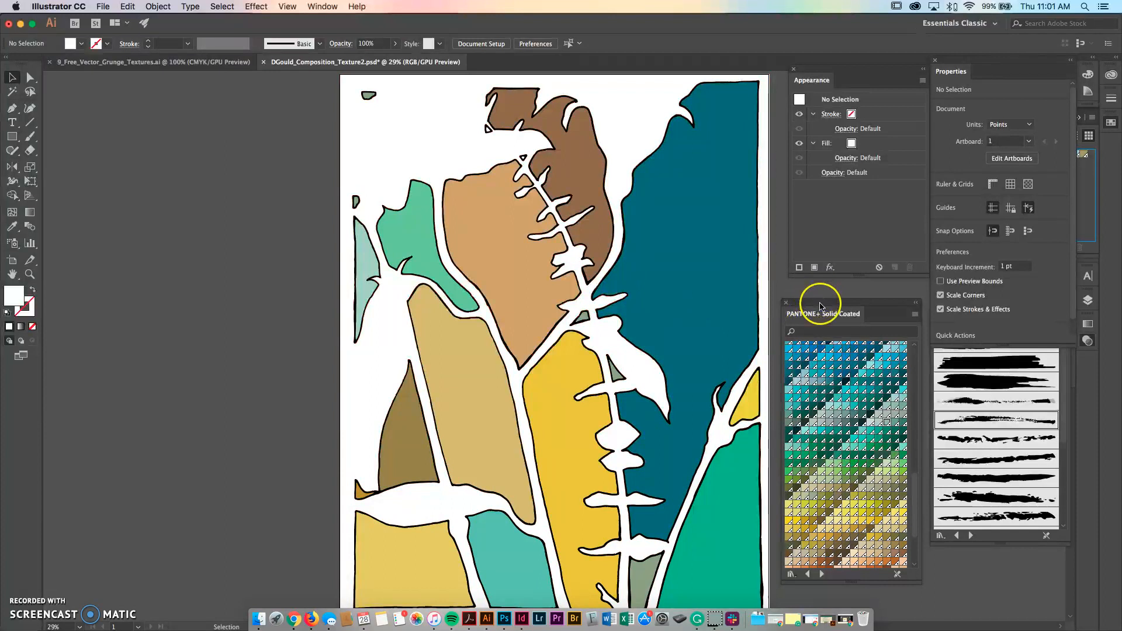
{"action": "left_click_drag", "start_coordinate": [822, 303], "coordinate": [831, 298]}
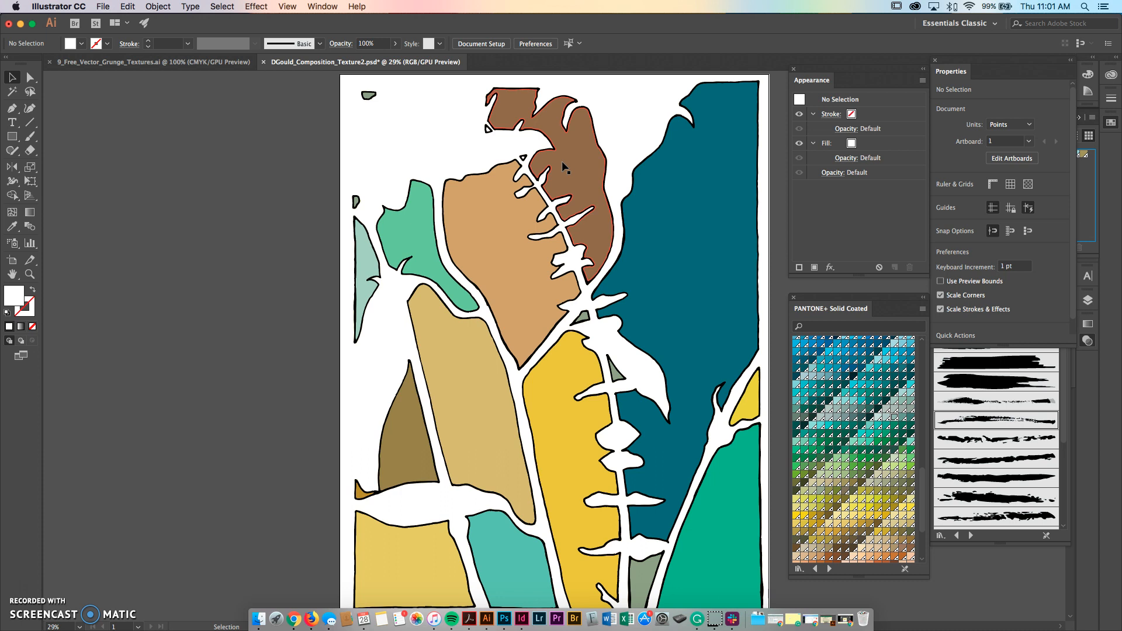
Copy the speckled texture in the third row, third column of the 9_Free_Vector_Grunge_Textures.ai document
{"action": "left_click", "coordinate": [210, 62]}
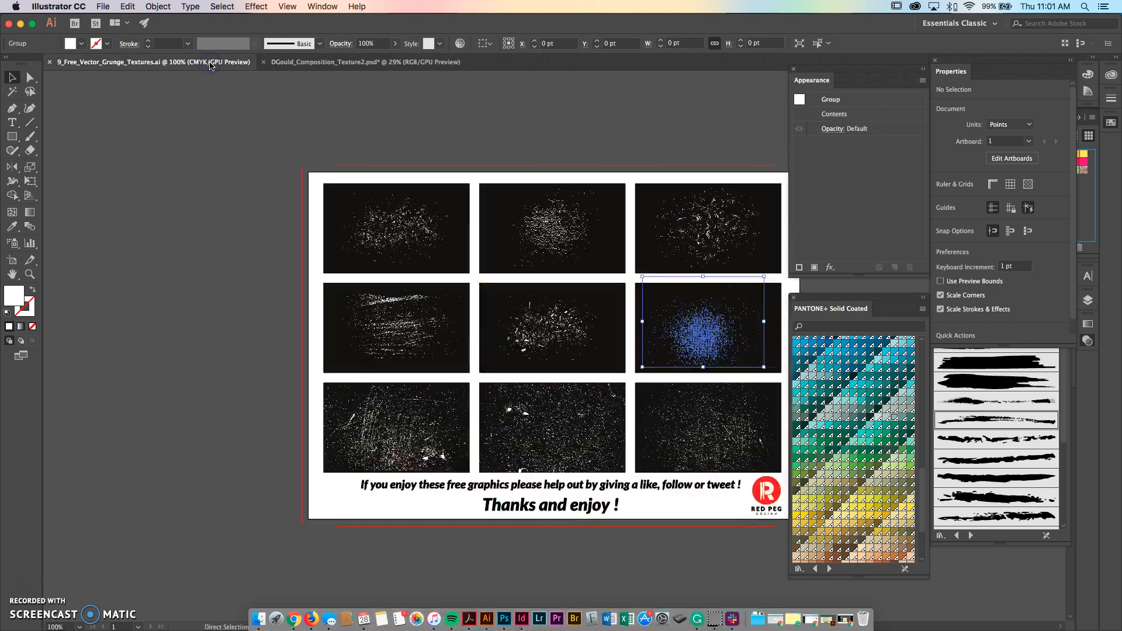
{"action": "left_click", "coordinate": [228, 134]}
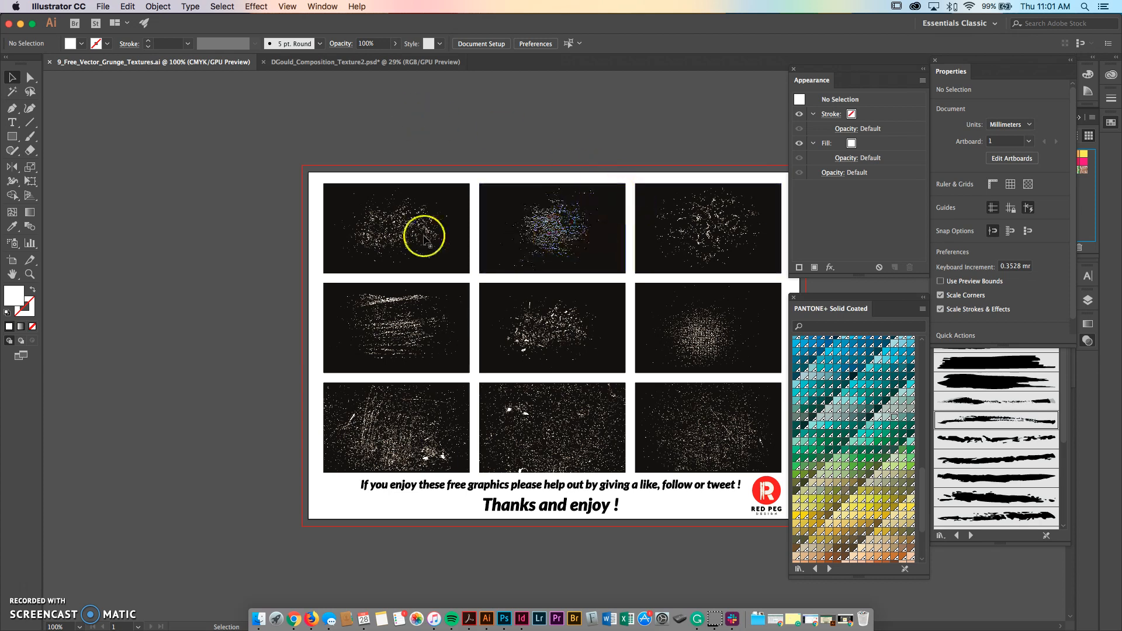
{"action": "left_click", "coordinate": [393, 230]}
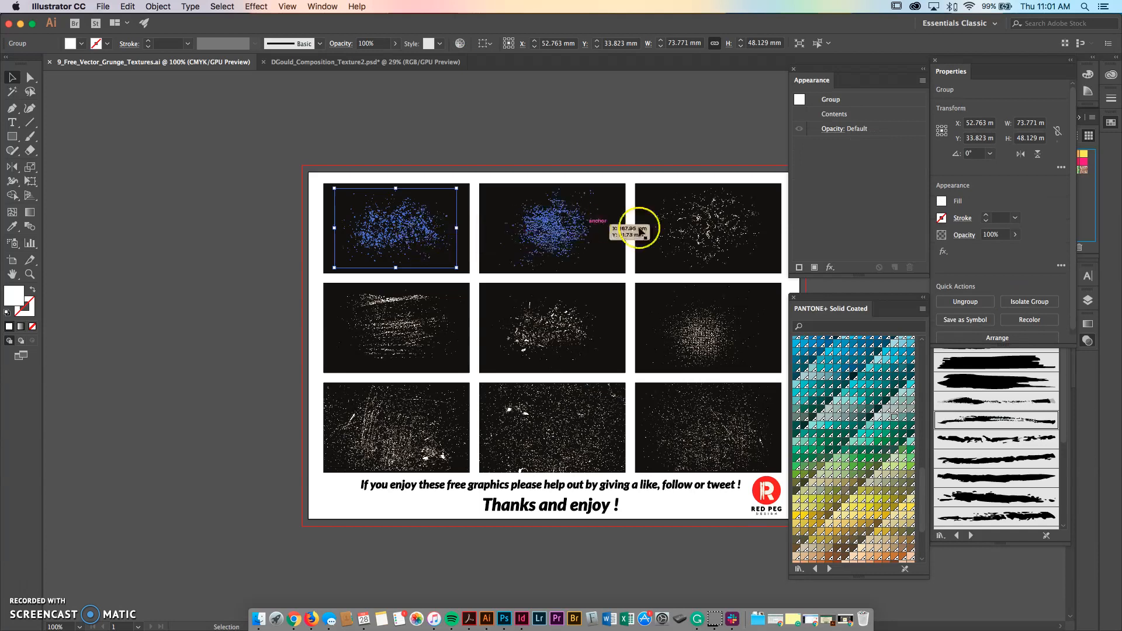
{"action": "left_click", "coordinate": [713, 227]}
{"action": "left_click", "coordinate": [712, 333]}
{"action": "left_click", "coordinate": [713, 431]}
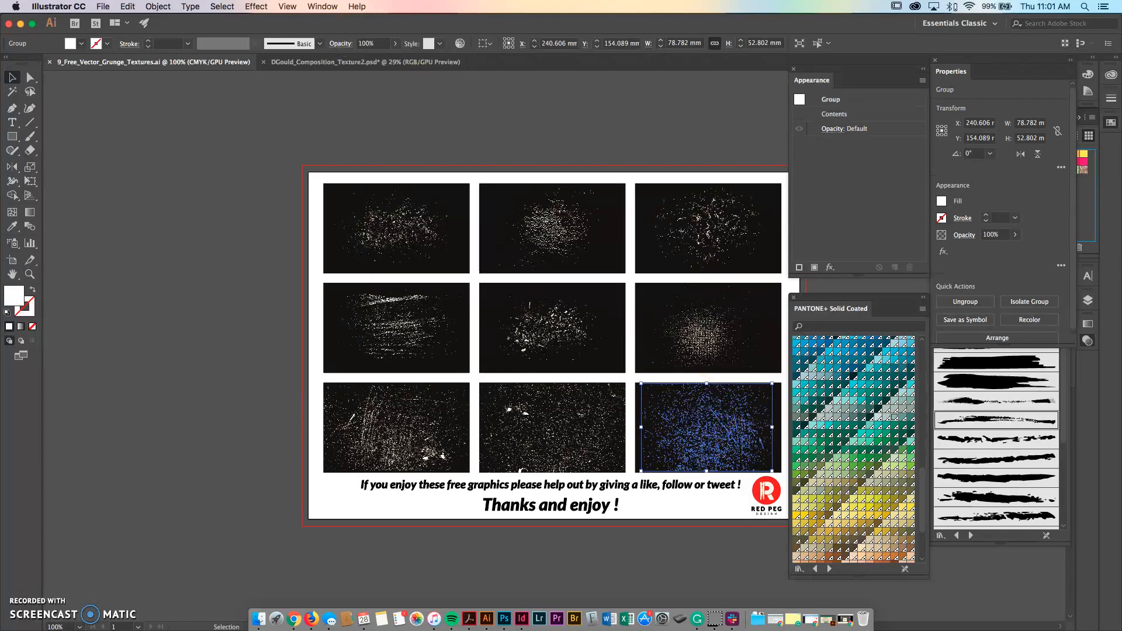
{"action": "left_click", "coordinate": [128, 6]}
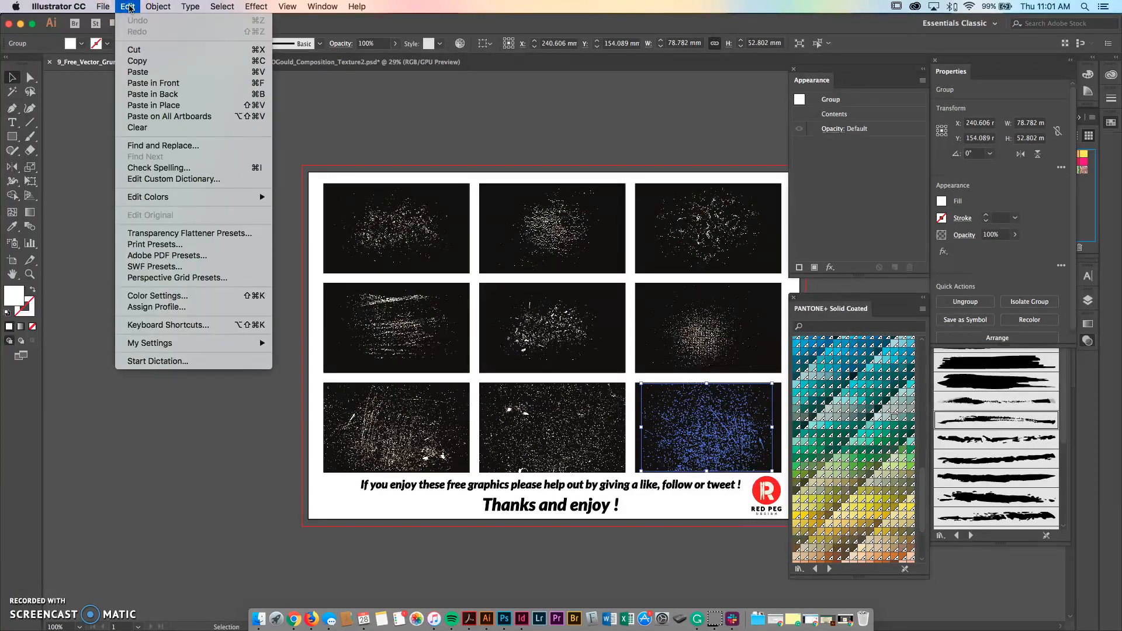
{"action": "left_click", "coordinate": [137, 61]}
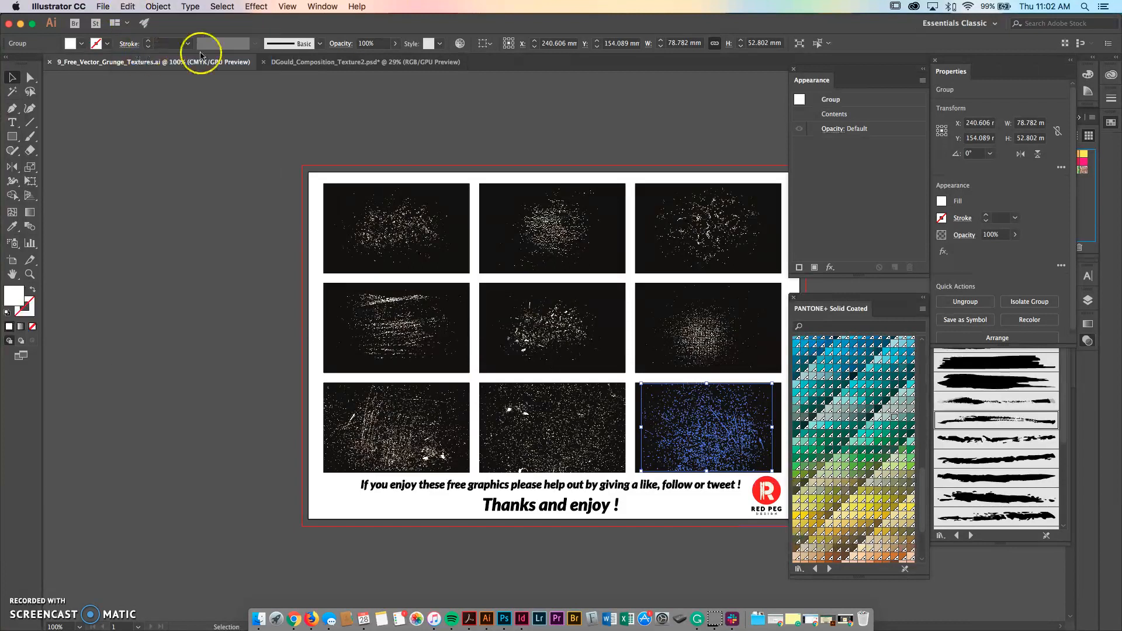
Paste the texture into the composition document, enlarge it to about 1715 by 2206 pt and rotate it to about 285° over the tan shape
{"action": "left_click", "coordinate": [345, 62]}
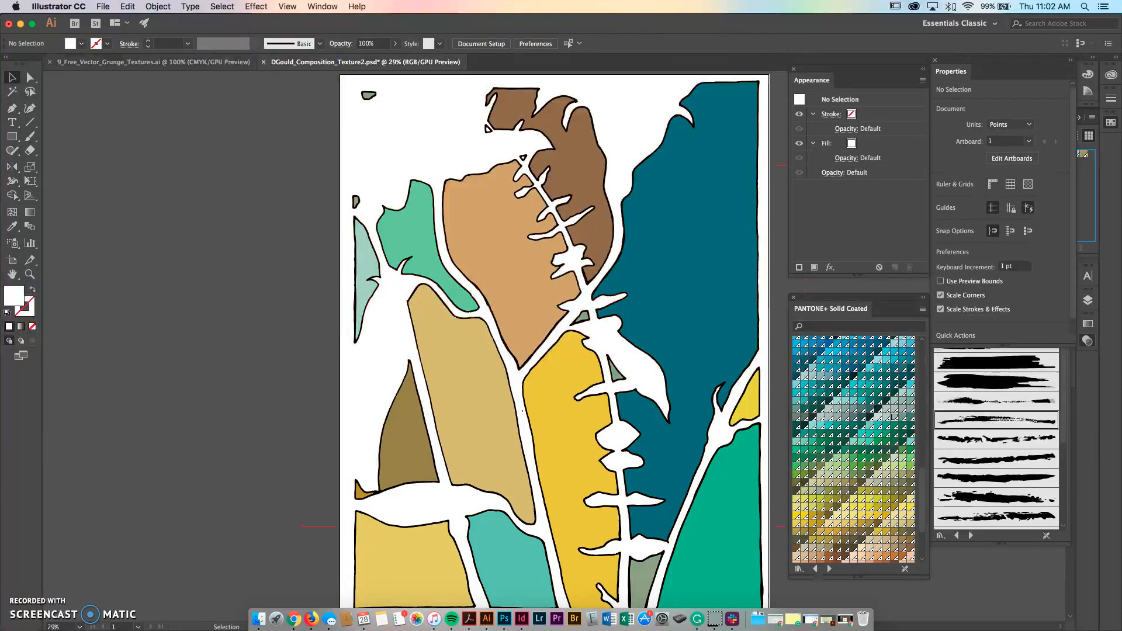
{"action": "left_click", "coordinate": [128, 6]}
{"action": "left_click", "coordinate": [146, 73]}
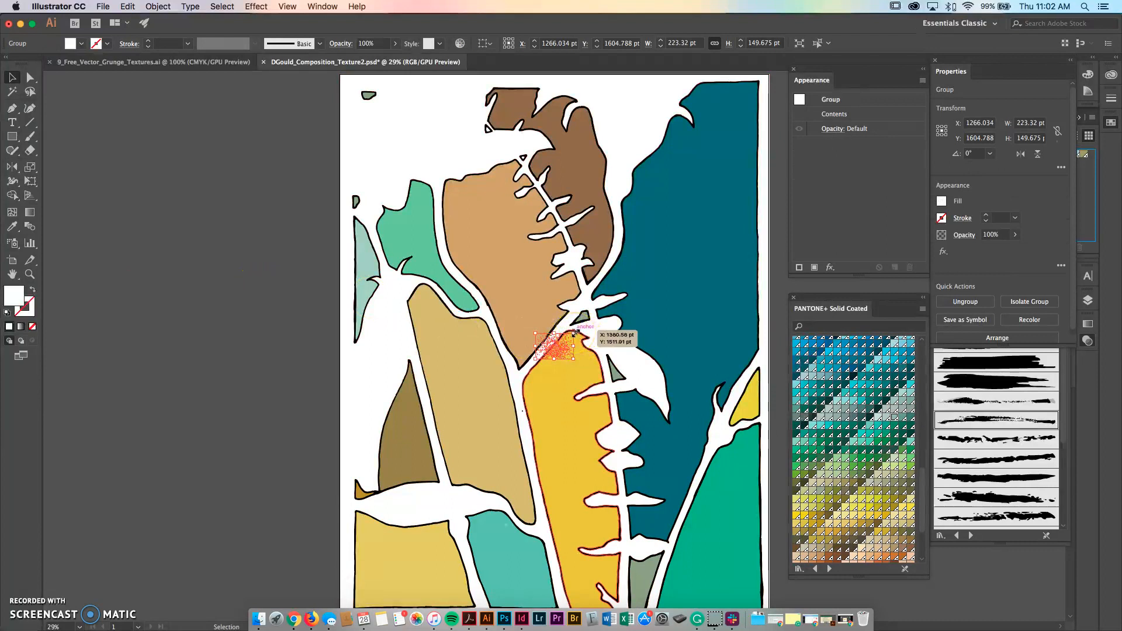
{"action": "left_click_drag", "start_coordinate": [575, 332], "coordinate": [685, 457]}
{"action": "left_click_drag", "start_coordinate": [559, 400], "coordinate": [536, 268]}
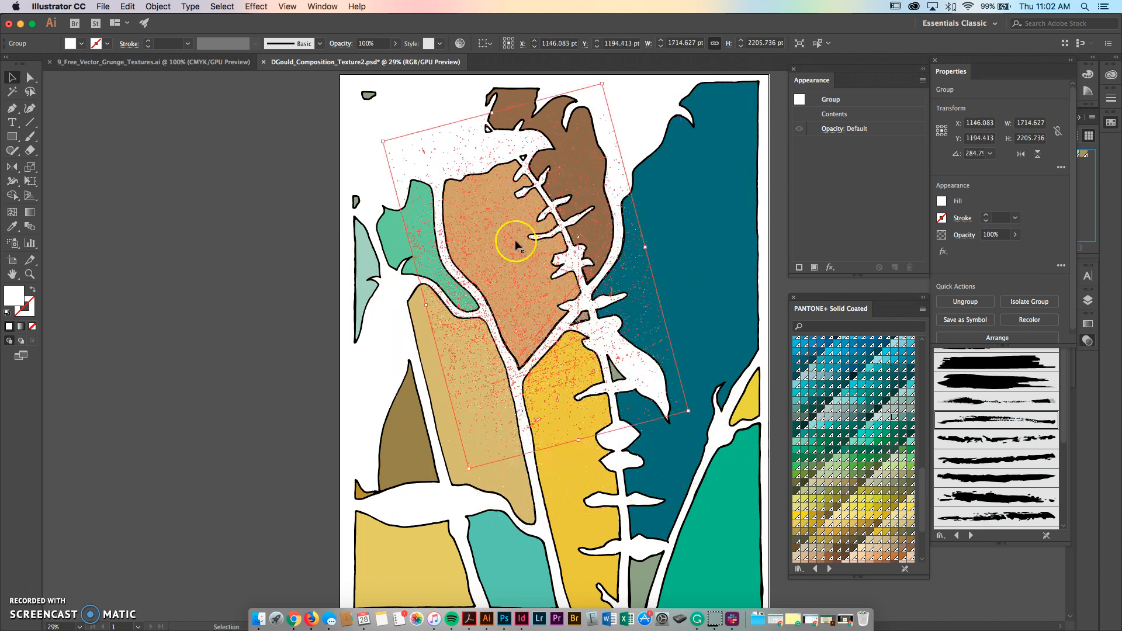
{"action": "left_click", "coordinate": [266, 253]}
Fill the pasted texture group with red, hex bf1717
{"action": "left_click_drag", "start_coordinate": [349, 266], "coordinate": [156, 313]}
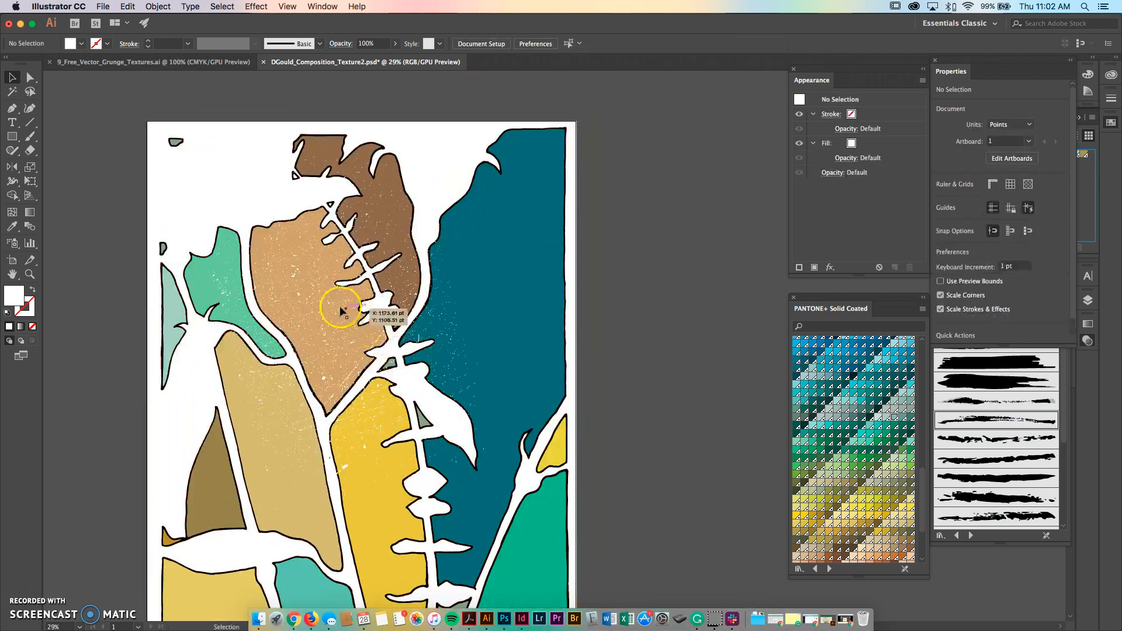
{"action": "left_click", "coordinate": [320, 306]}
{"action": "double_click", "coordinate": [14, 295]}
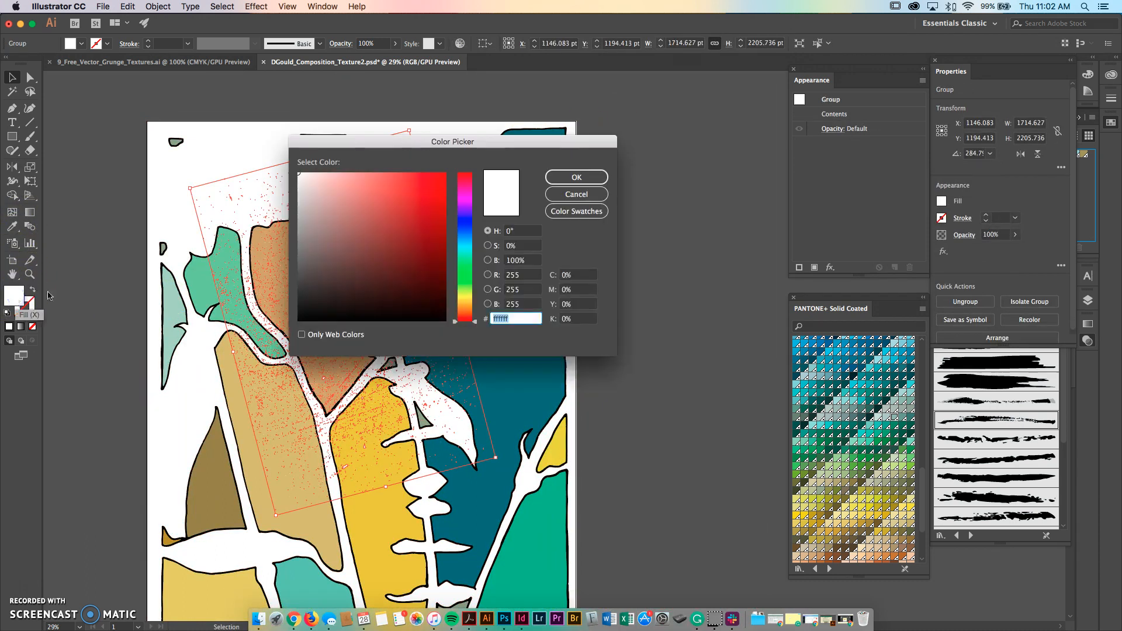
{"action": "left_click", "coordinate": [428, 209]}
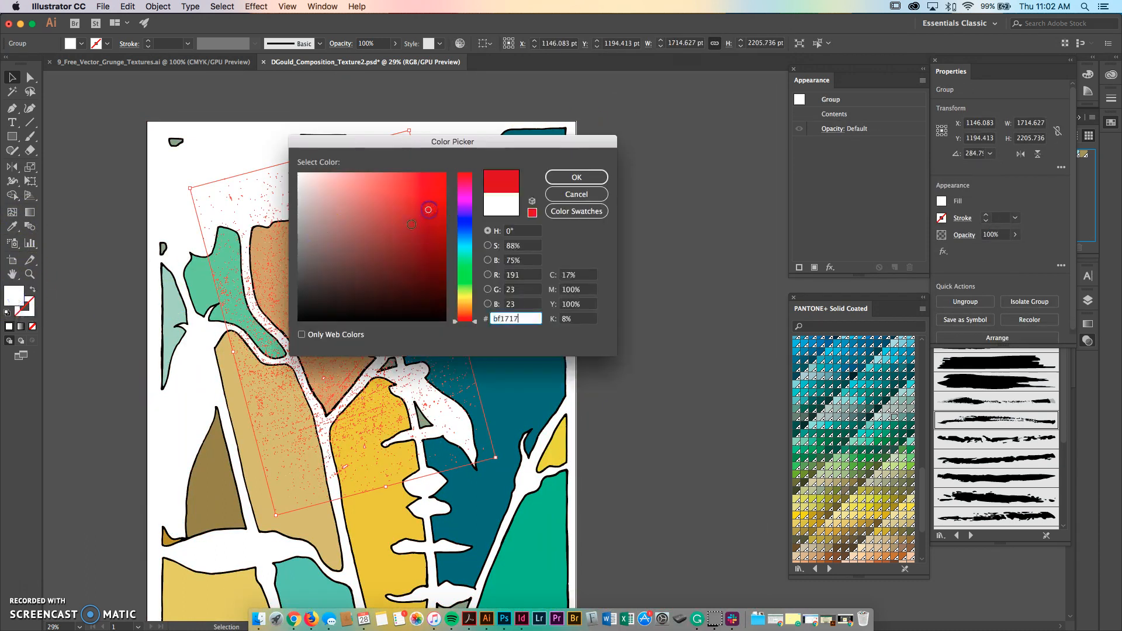
{"action": "left_click", "coordinate": [574, 181]}
{"action": "left_click", "coordinate": [699, 186]}
{"action": "scroll", "coordinate": [273, 247], "scroll_direction": "up", "scroll_amount": 2}
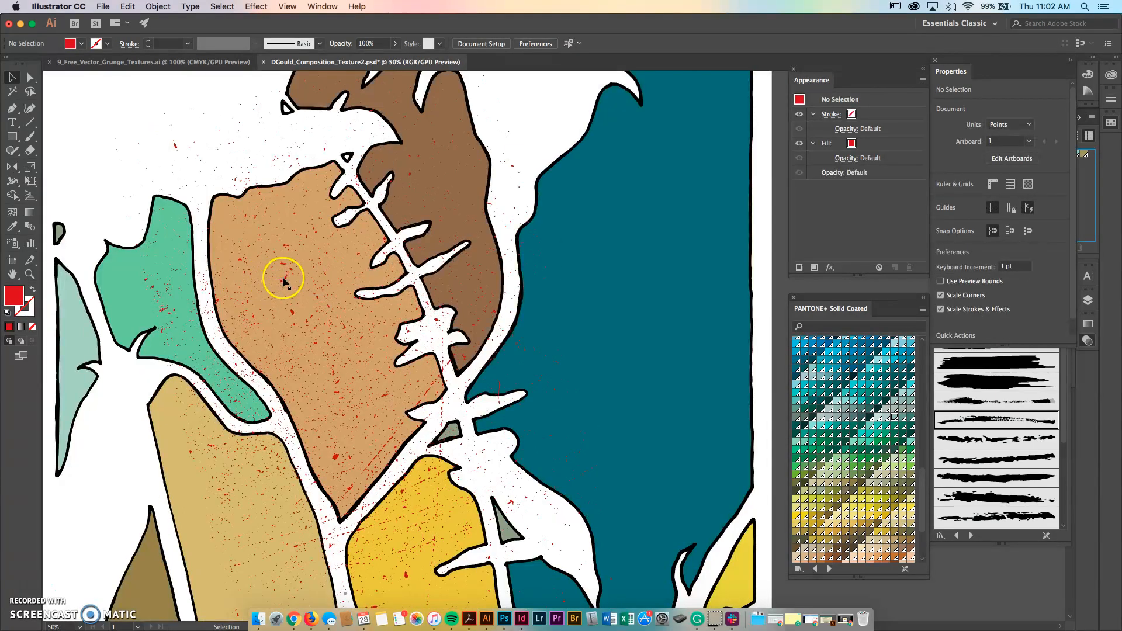
Undo the red fill on the texture group and deselect it
{"action": "left_click", "coordinate": [272, 286]}
{"action": "key", "text": "super+z"}
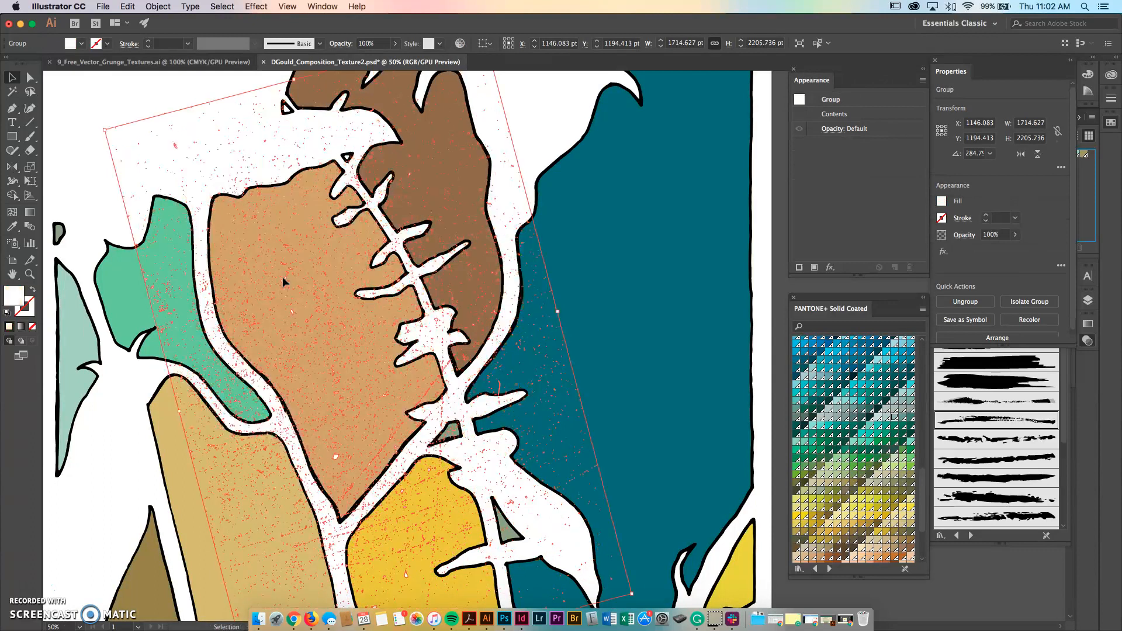
{"action": "scroll", "coordinate": [282, 276], "scroll_direction": "down", "scroll_amount": 1}
{"action": "left_click", "coordinate": [12, 224]}
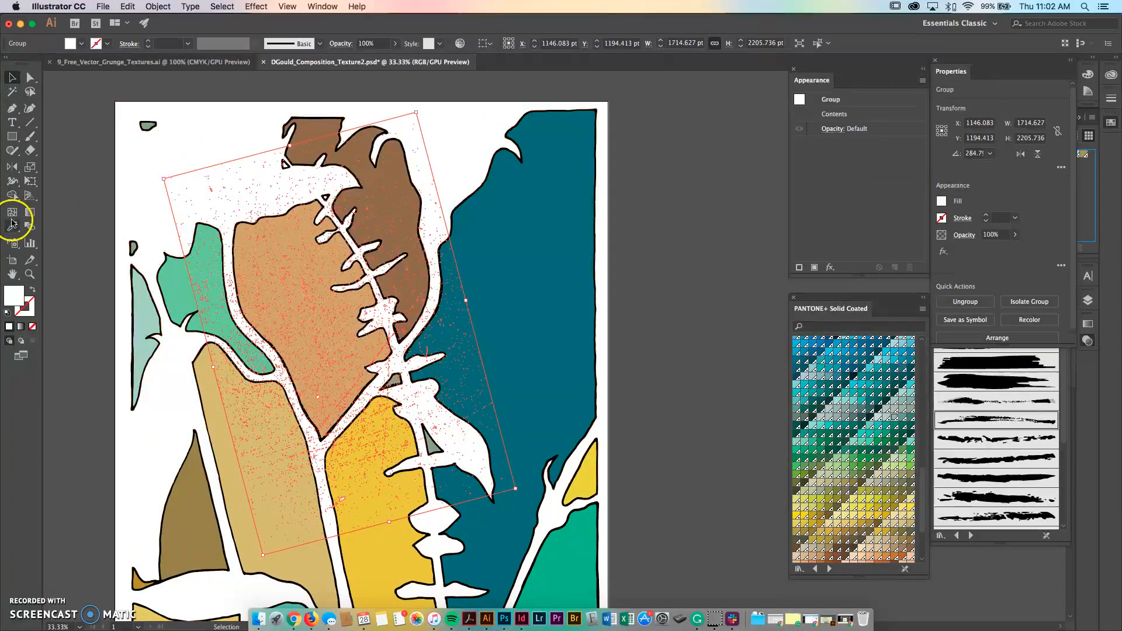
{"action": "left_click", "coordinate": [100, 185]}
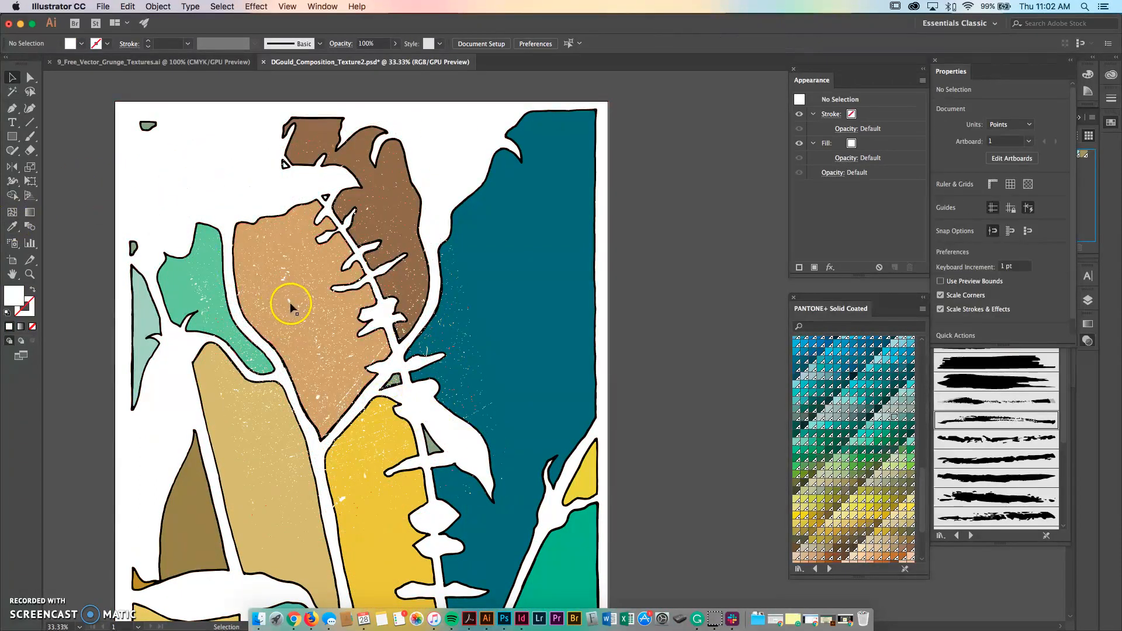
Scale the texture group down to about 1119 by 1439 pt and position it over the tan shape
{"action": "left_click_drag", "start_coordinate": [289, 304], "coordinate": [325, 253]}
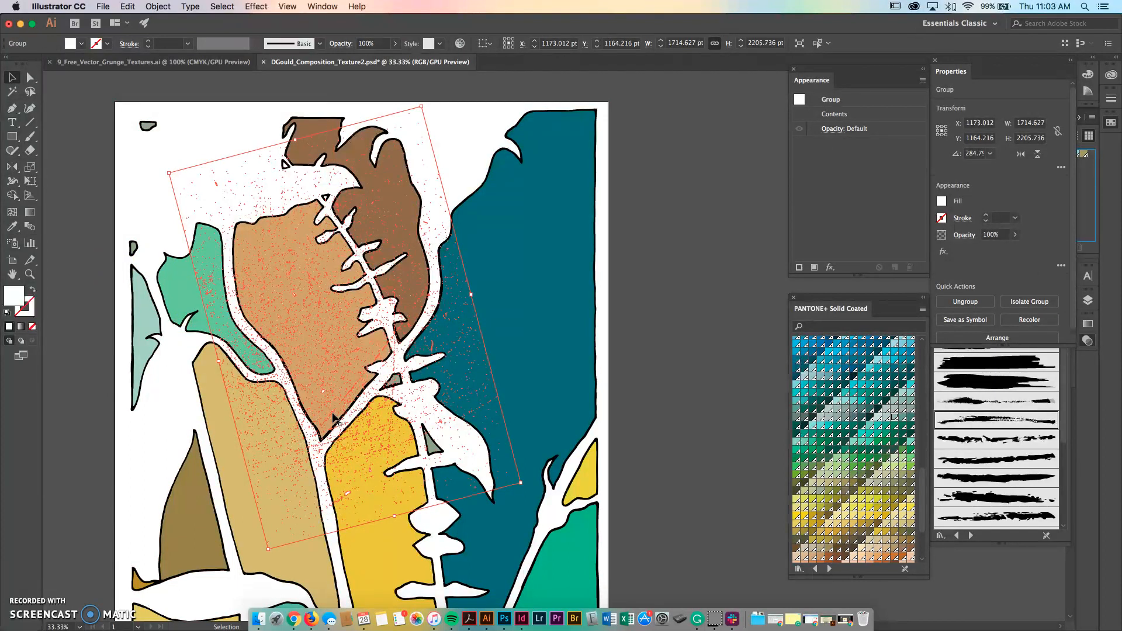
{"action": "key", "text": "space"}
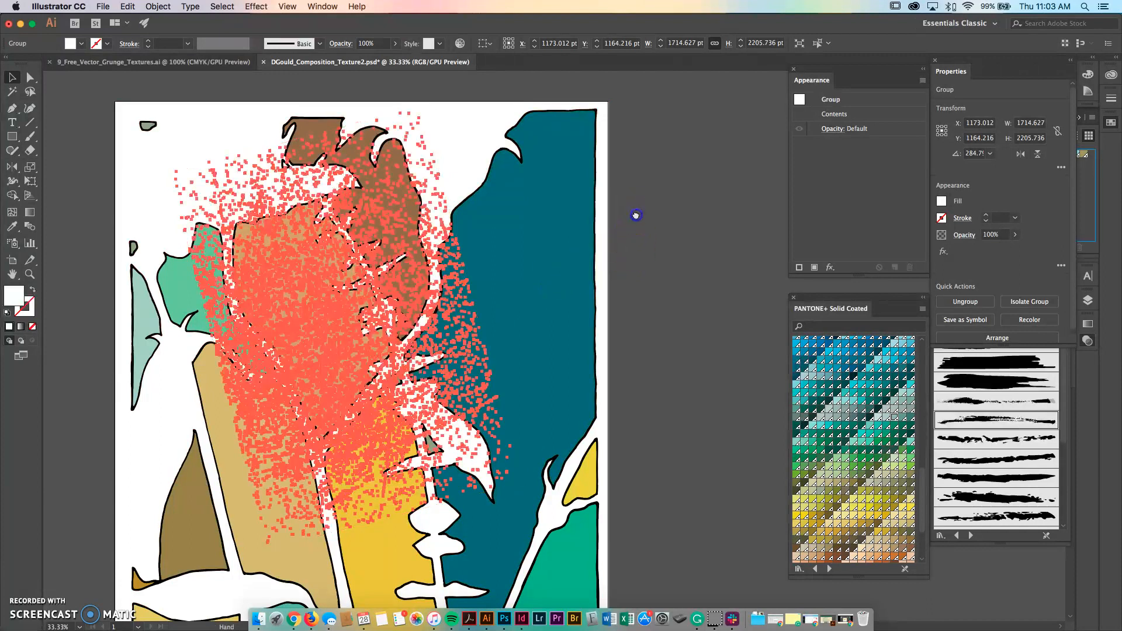
{"action": "left_click_drag", "start_coordinate": [634, 211], "coordinate": [659, 358]}
{"action": "scroll", "coordinate": [658, 358], "scroll_direction": "down", "scroll_amount": 1}
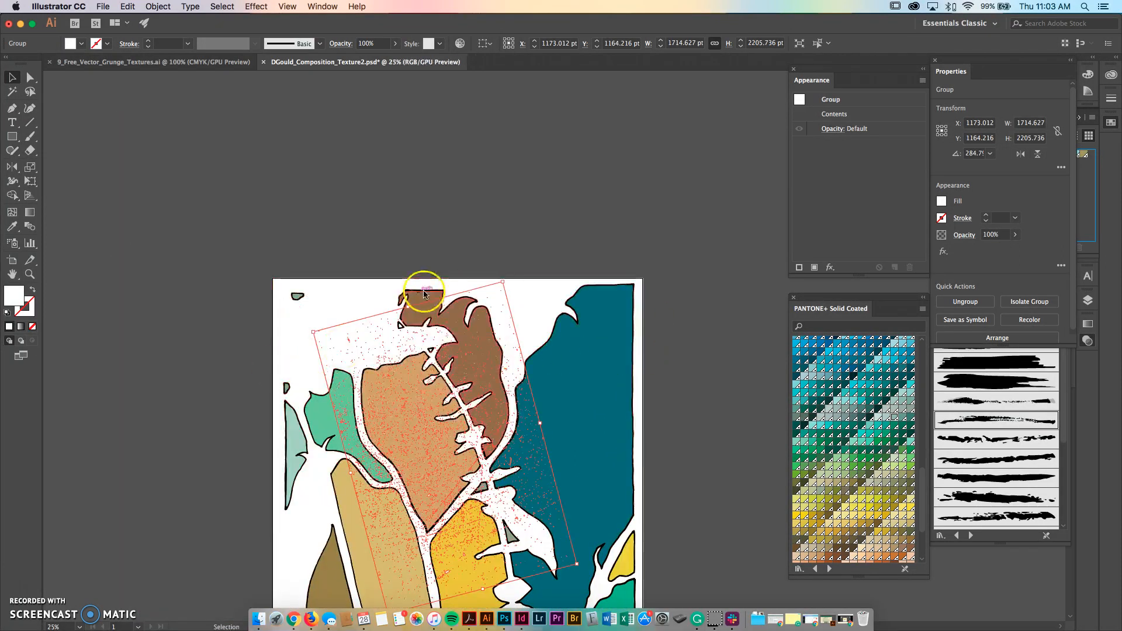
{"action": "left_click_drag", "start_coordinate": [501, 284], "coordinate": [488, 326]}
{"action": "left_click_drag", "start_coordinate": [445, 482], "coordinate": [441, 479]}
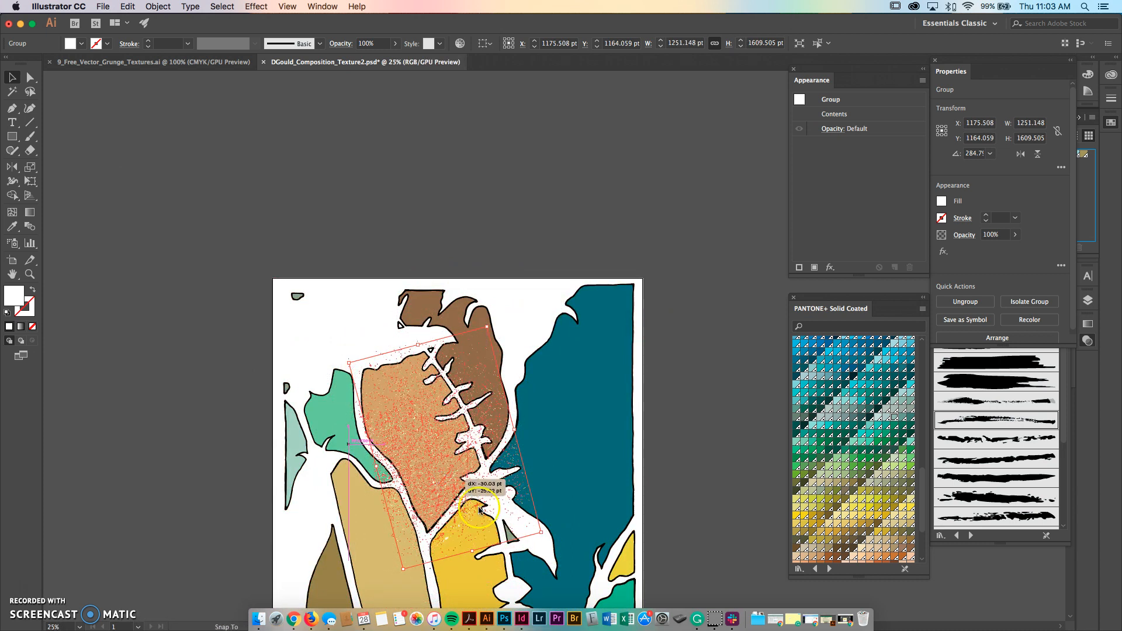
{"action": "left_click_drag", "start_coordinate": [538, 528], "coordinate": [516, 510]}
{"action": "left_click", "coordinate": [484, 294]}
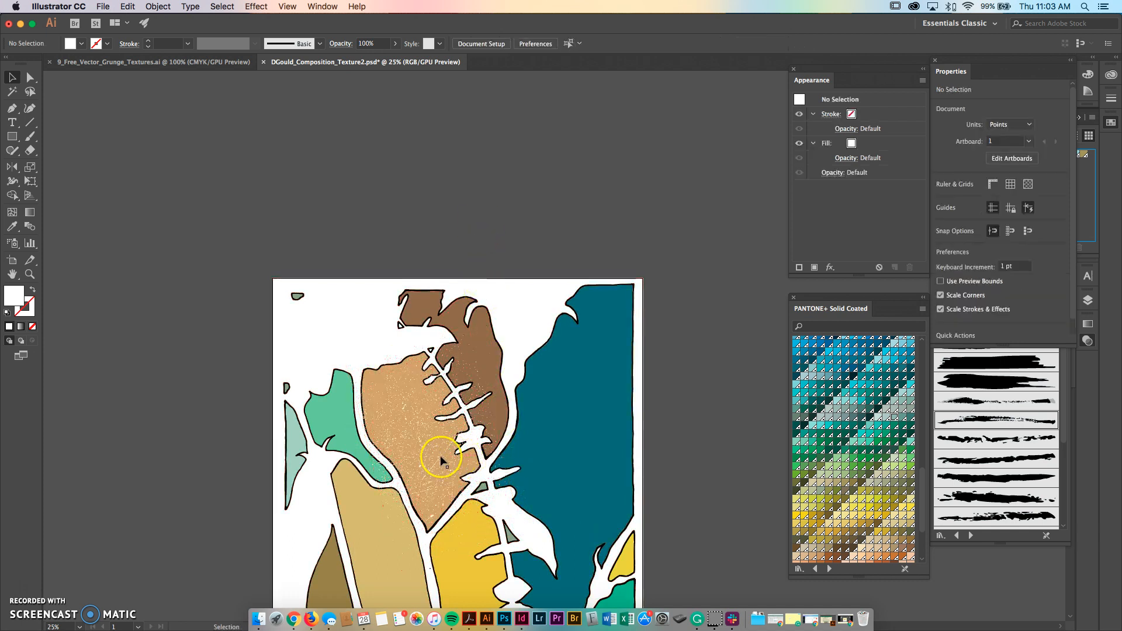
Move the texture group off the artwork onto the empty canvas above the artboard
{"action": "left_click_drag", "start_coordinate": [439, 466], "coordinate": [427, 180]}
{"action": "left_click", "coordinate": [591, 185]}
{"action": "left_click_drag", "start_coordinate": [621, 217], "coordinate": [592, 134]}
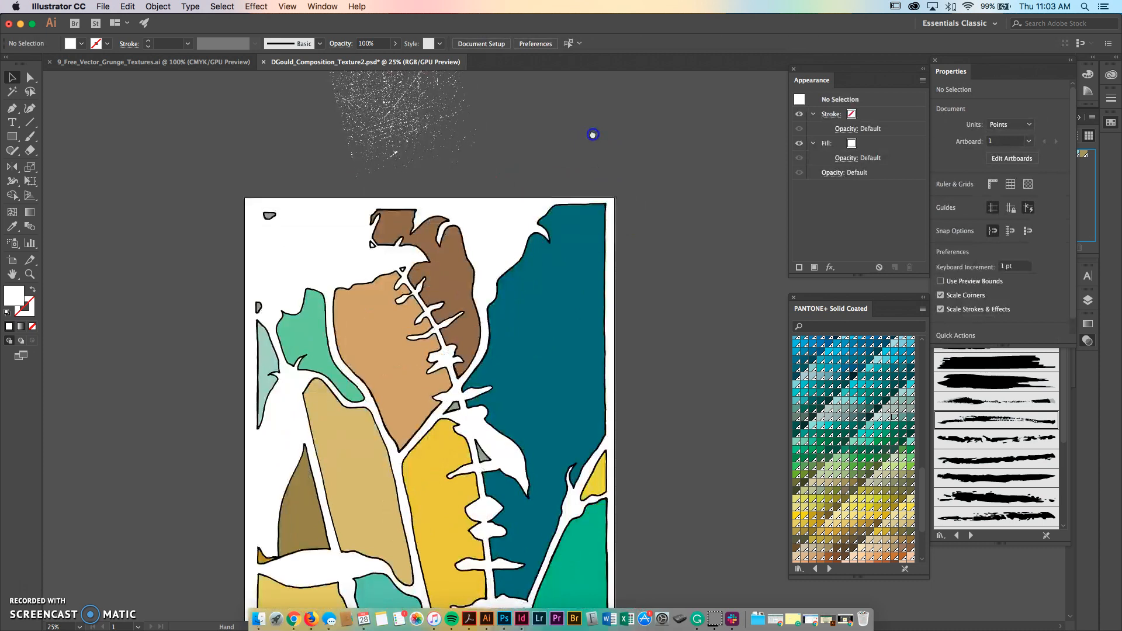
{"action": "scroll", "coordinate": [658, 165], "scroll_direction": "down", "scroll_amount": 3}
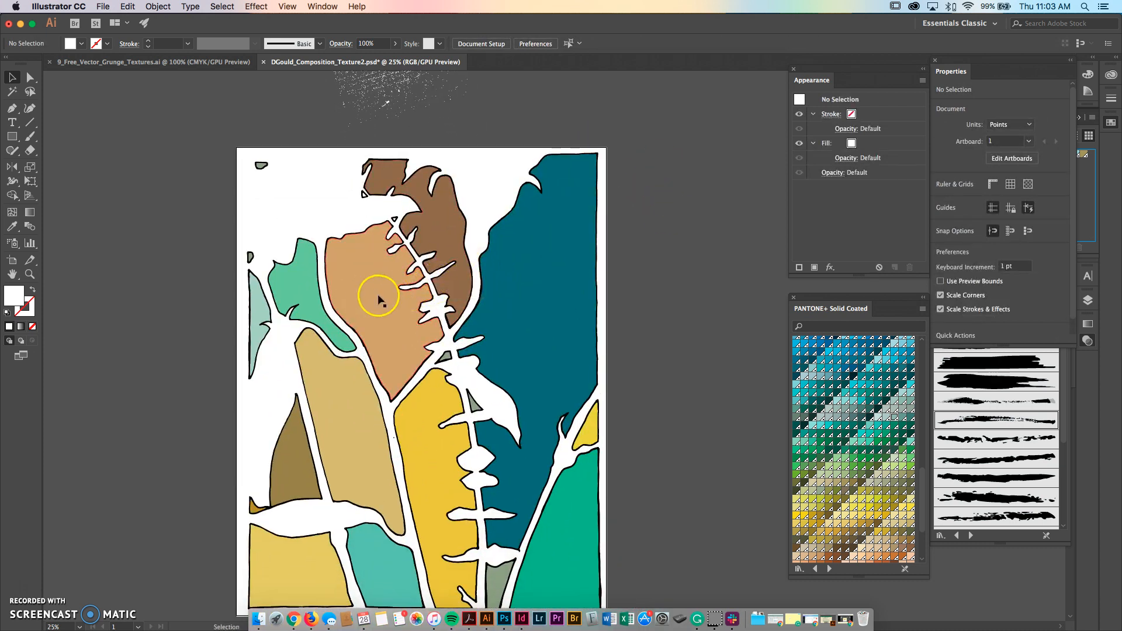
Copy the texture group above the artboard to the clipboard and deselect it
{"action": "left_click", "coordinate": [379, 105]}
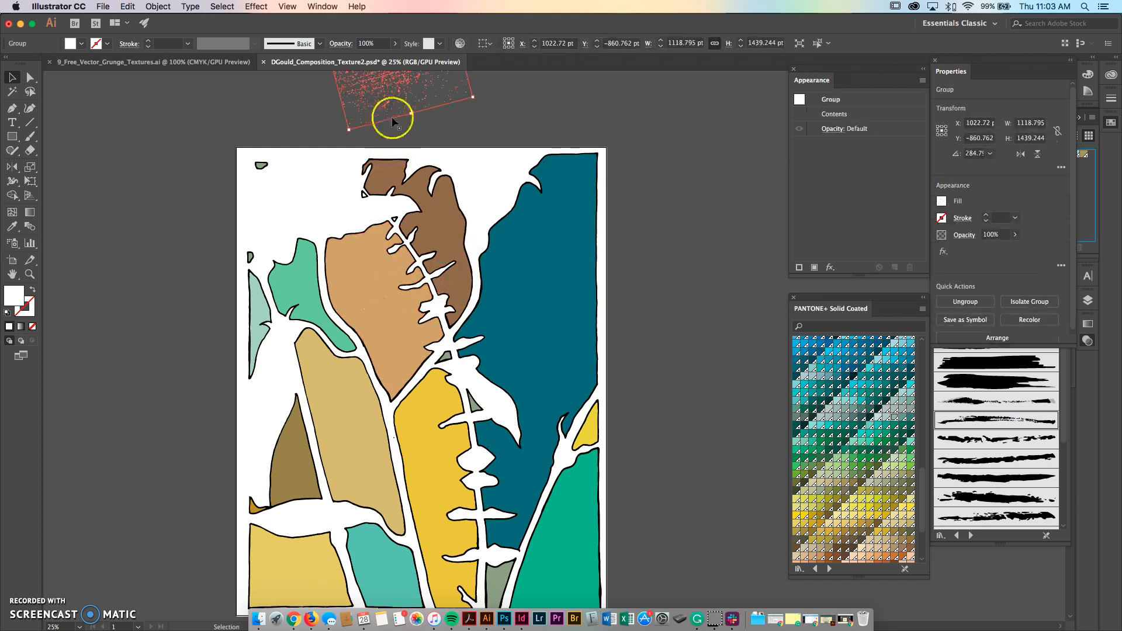
{"action": "left_click", "coordinate": [128, 6]}
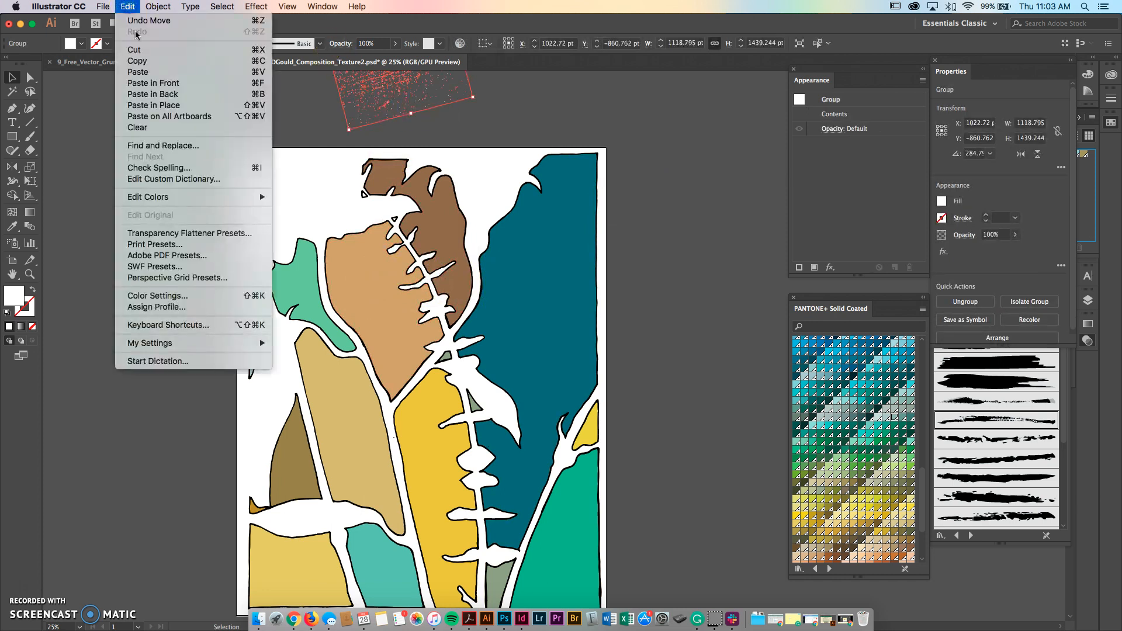
{"action": "left_click", "coordinate": [149, 65]}
{"action": "left_click", "coordinate": [258, 110]}
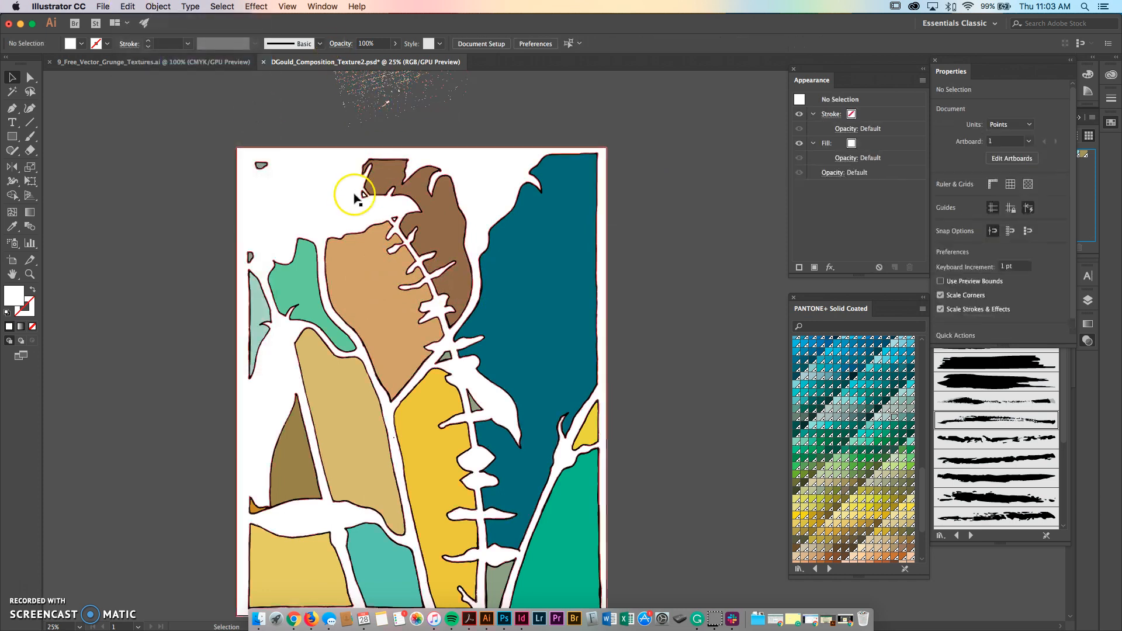
Give the tan shape an opacity mask with Clip off and Invert Mask on, and enter the mask for editing
{"action": "left_click", "coordinate": [368, 285]}
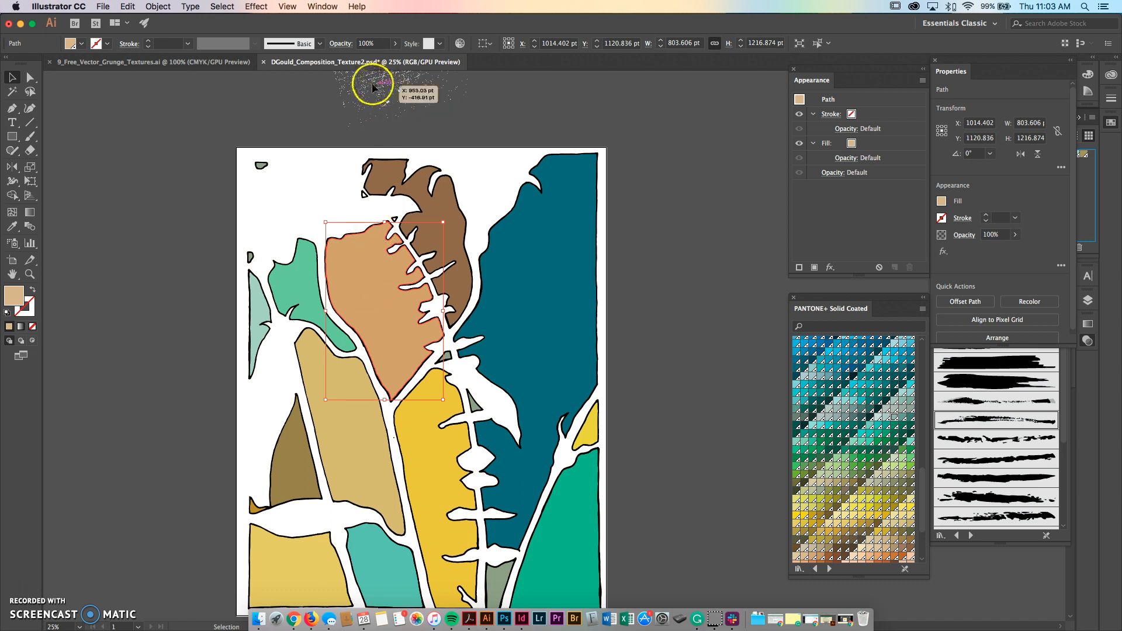
{"action": "left_click", "coordinate": [315, 7]}
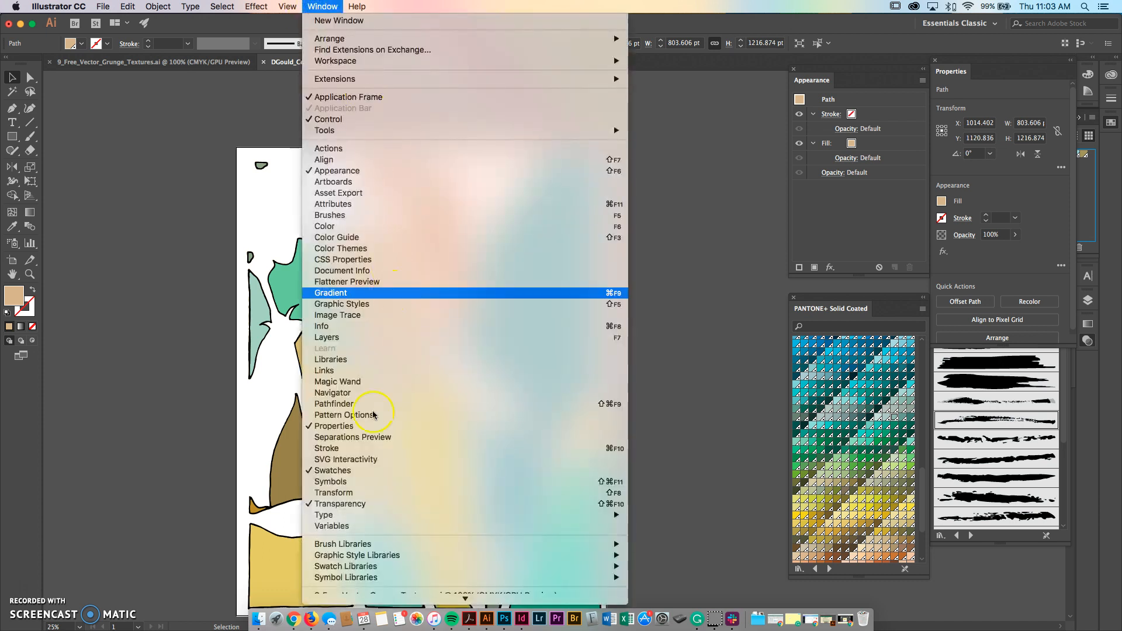
{"action": "left_click", "coordinate": [373, 505]}
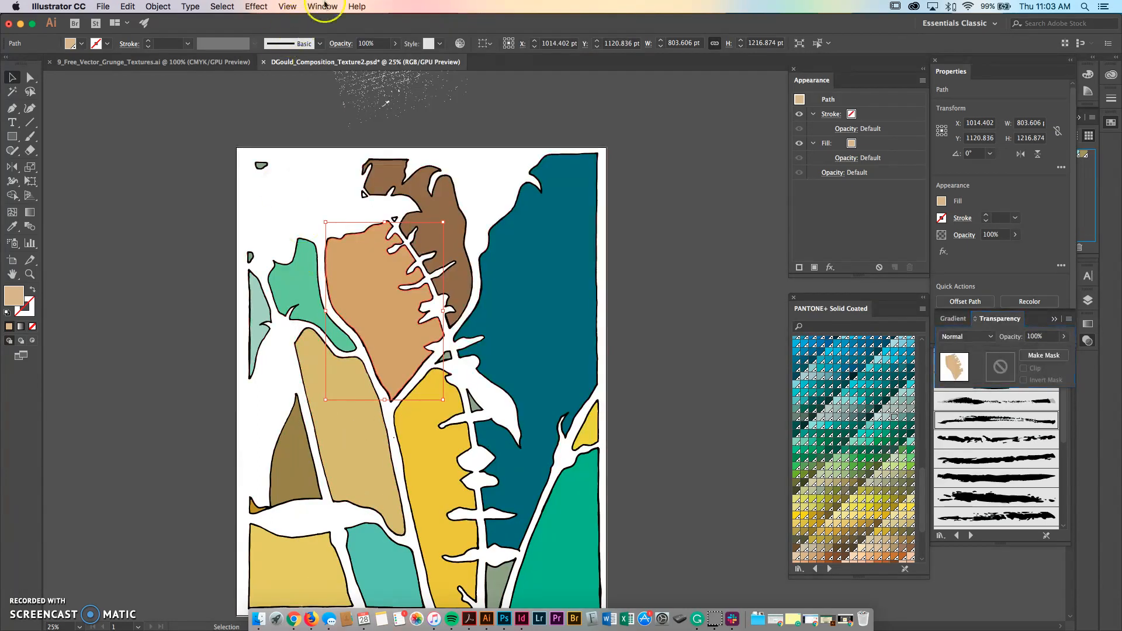
{"action": "left_click", "coordinate": [322, 7]}
{"action": "left_click", "coordinate": [1025, 323]}
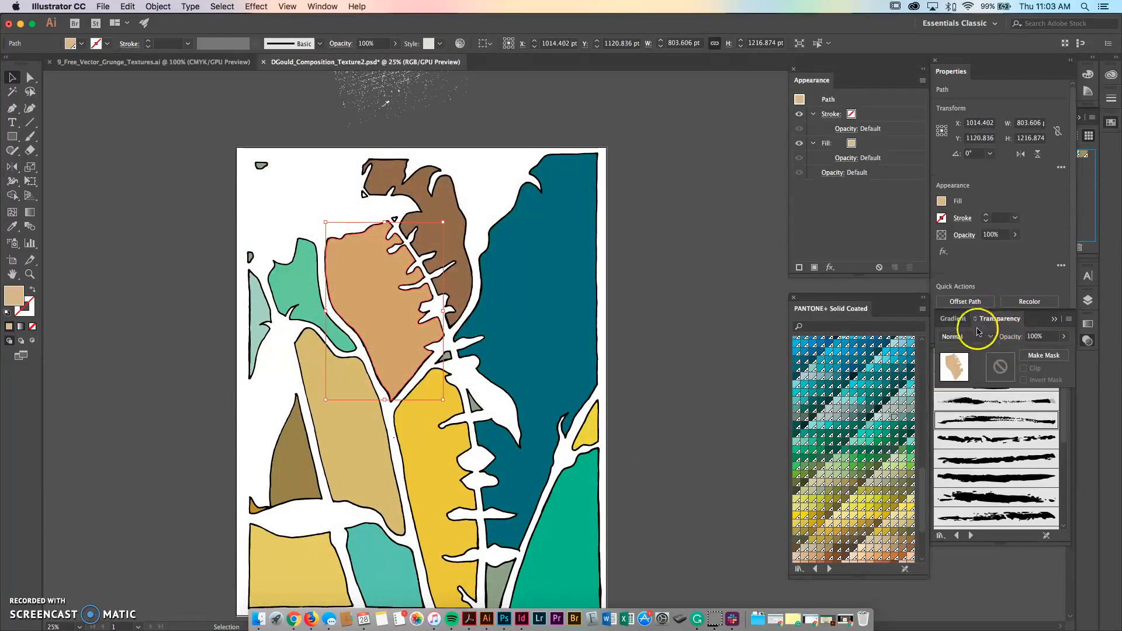
{"action": "left_click", "coordinate": [1037, 357]}
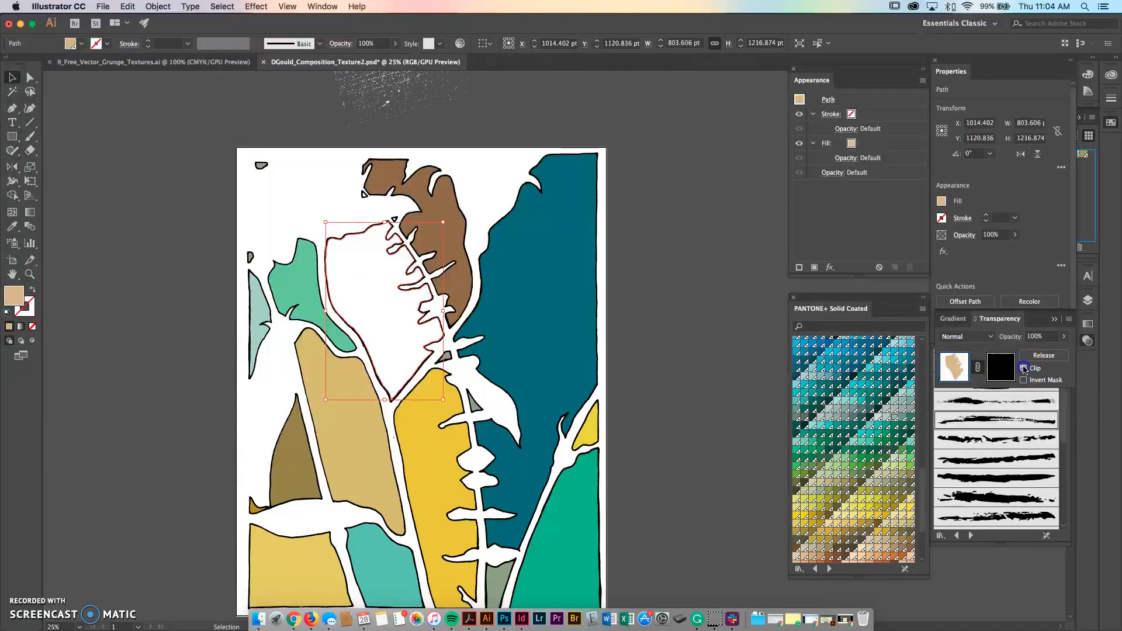
{"action": "left_click", "coordinate": [1024, 368]}
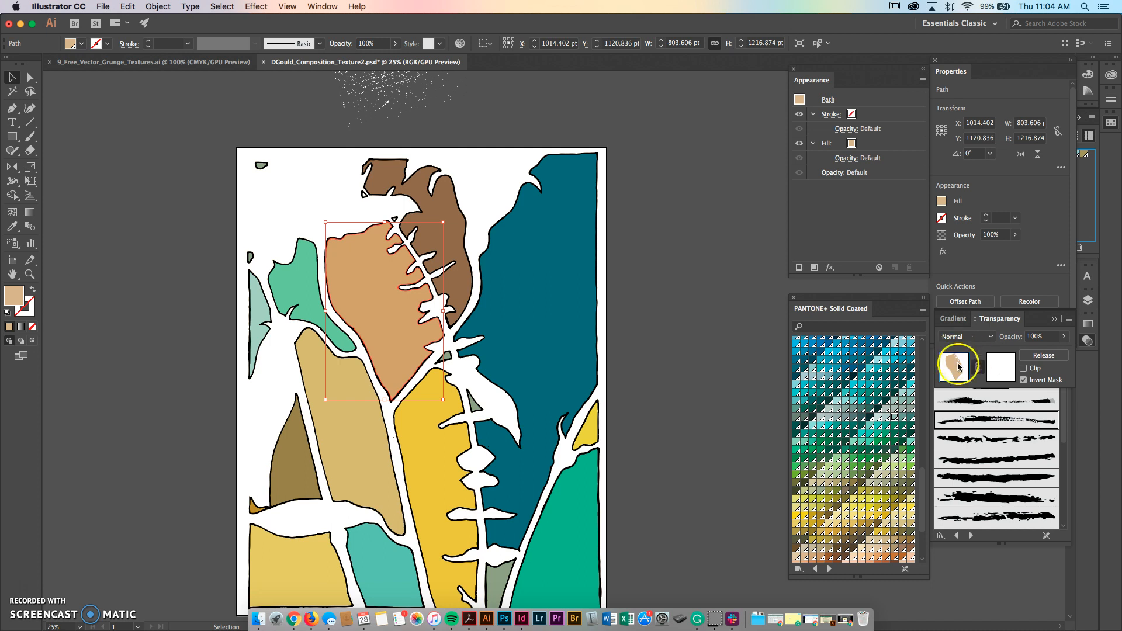
{"action": "left_click", "coordinate": [997, 368]}
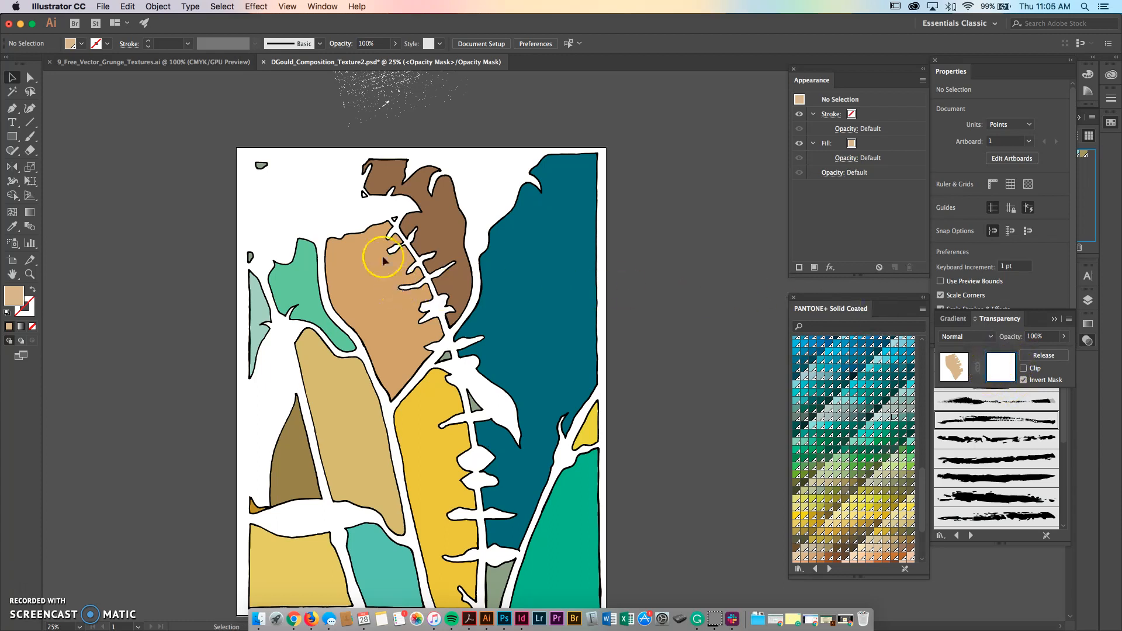
Paste the copied texture group into the opacity mask, place it over the tan shape, and deselect it
{"action": "left_click", "coordinate": [128, 6]}
{"action": "left_click", "coordinate": [150, 75]}
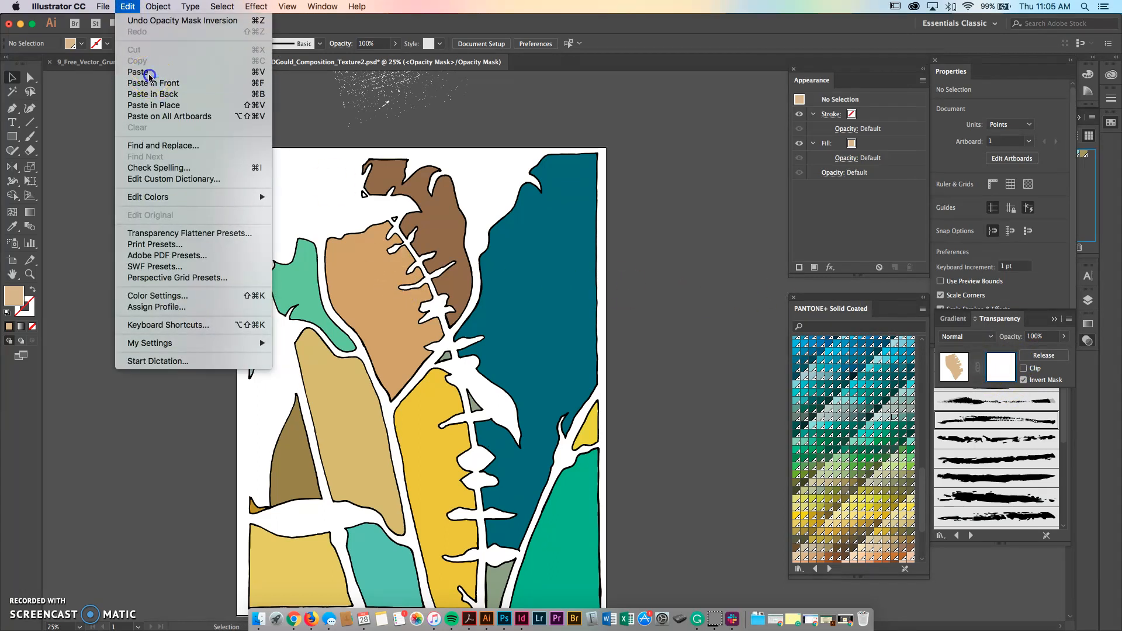
{"action": "left_click_drag", "start_coordinate": [552, 344], "coordinate": [383, 288]}
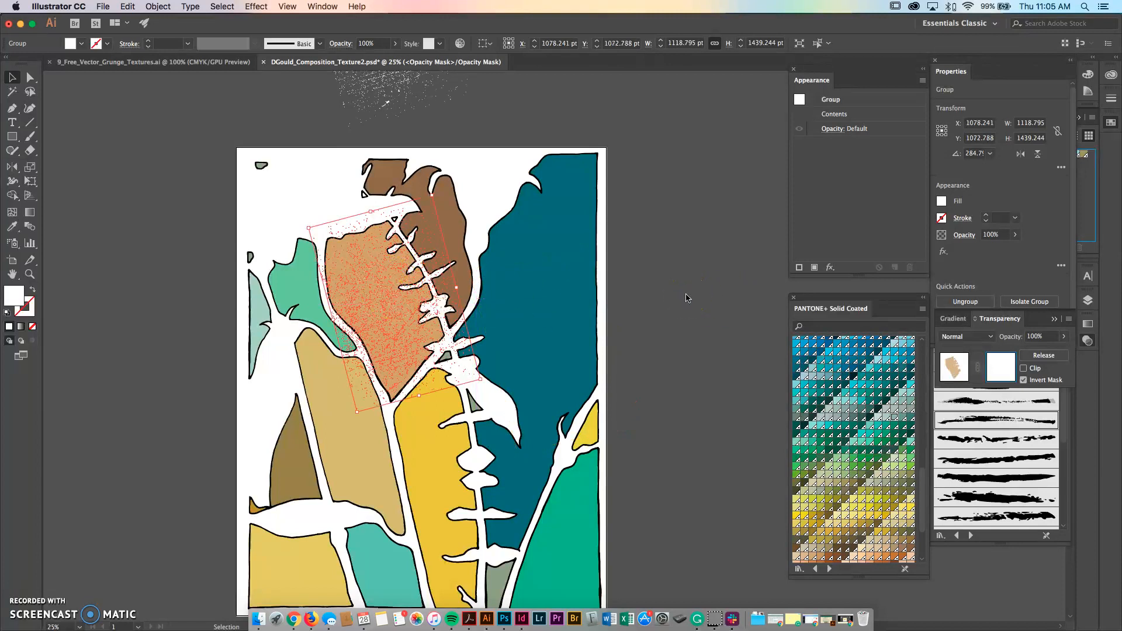
{"action": "left_click", "coordinate": [685, 297]}
{"action": "left_click", "coordinate": [379, 289]}
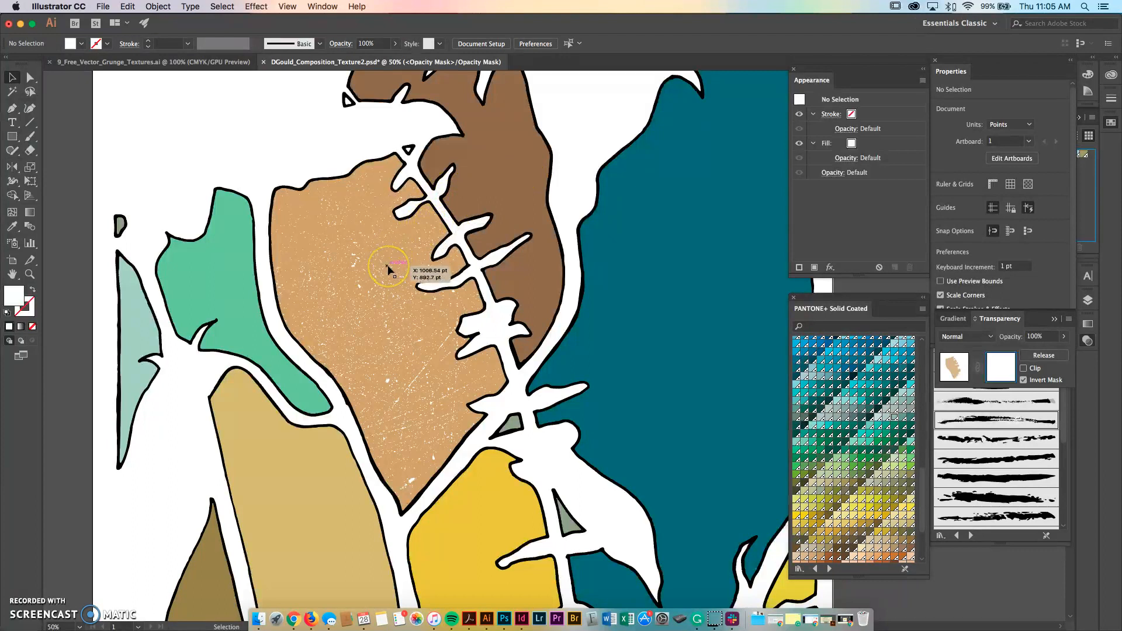
Check the masked texture against the whole artwork and exit mask editing to work on the tan shape itself
{"action": "scroll", "coordinate": [388, 270], "scroll_direction": "down", "scroll_amount": 2}
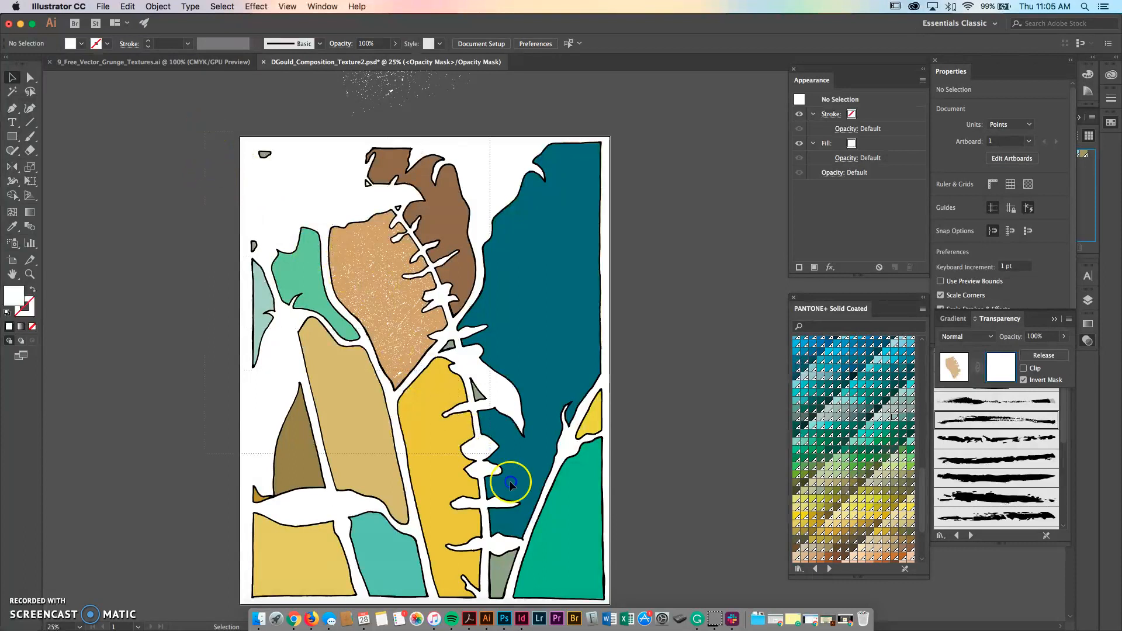
{"action": "scroll", "coordinate": [659, 563], "scroll_direction": "down", "scroll_amount": 2}
{"action": "left_click_drag", "start_coordinate": [650, 571], "coordinate": [651, 570]}
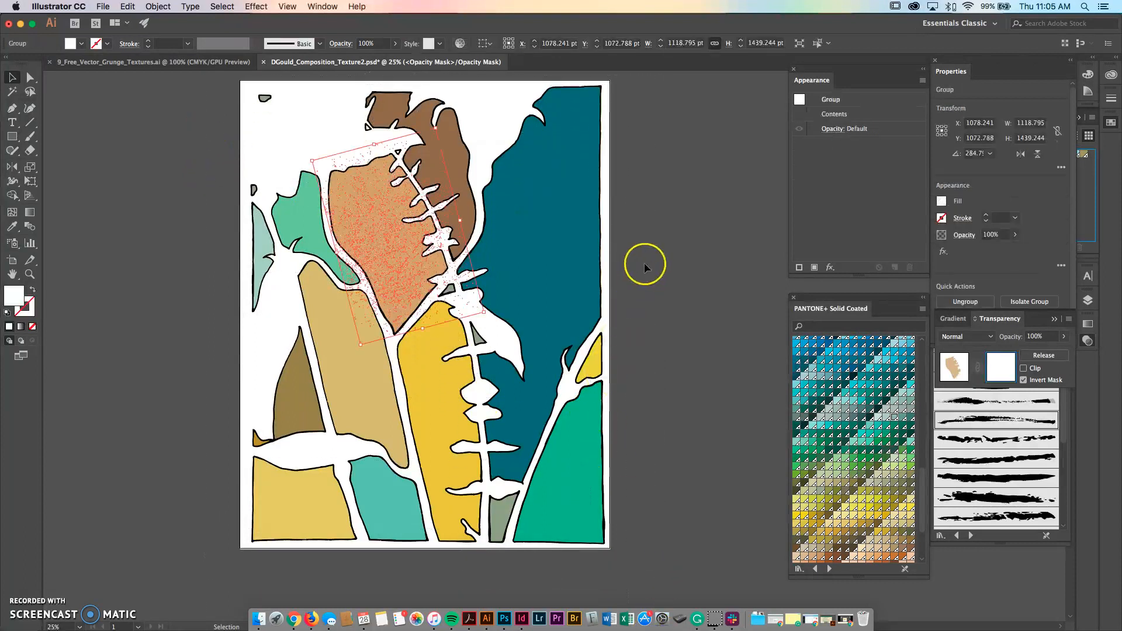
{"action": "key", "text": "space"}
{"action": "left_click", "coordinate": [731, 249]}
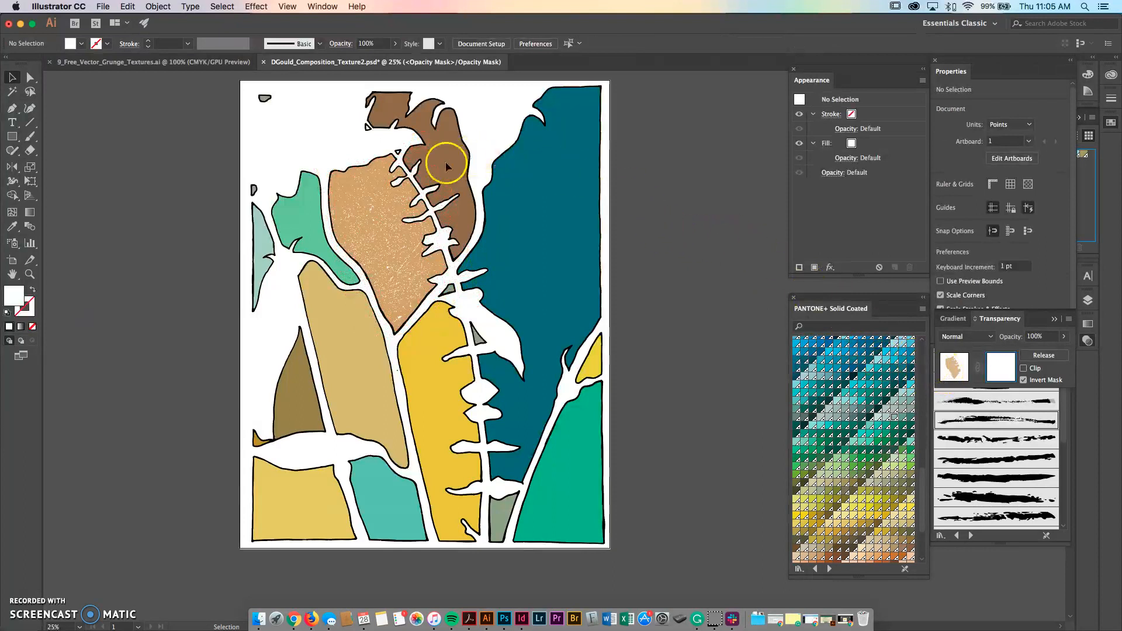
{"action": "left_click", "coordinate": [956, 364]}
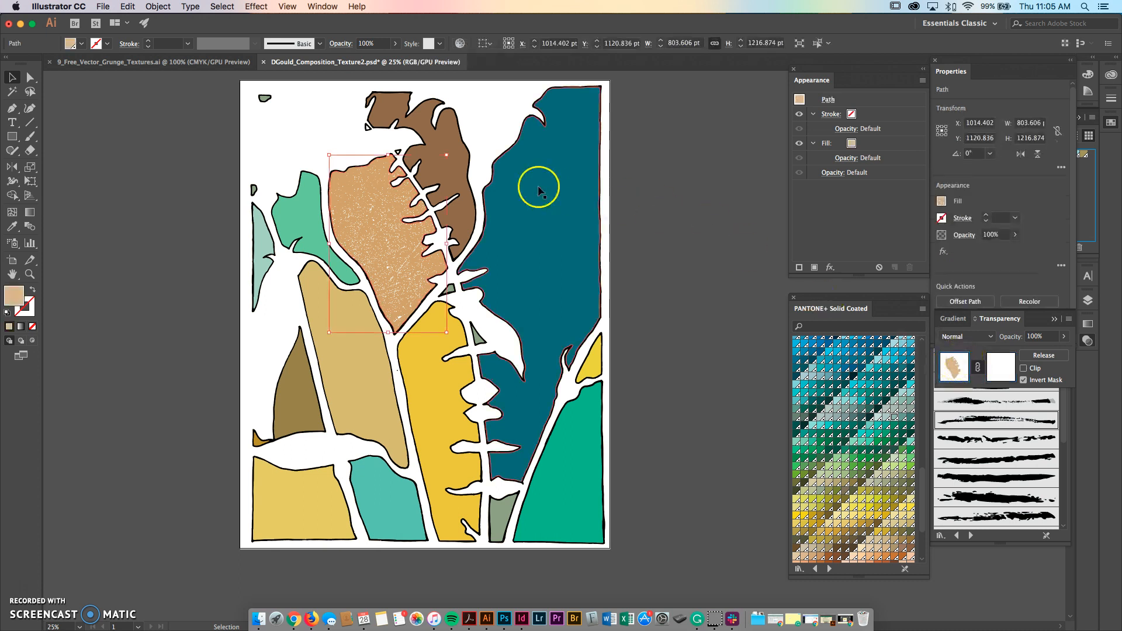
Move the textured tan shape off the artboard onto the empty canvas beside it
{"action": "left_click", "coordinate": [379, 239]}
{"action": "left_click_drag", "start_coordinate": [379, 237], "coordinate": [174, 257]}
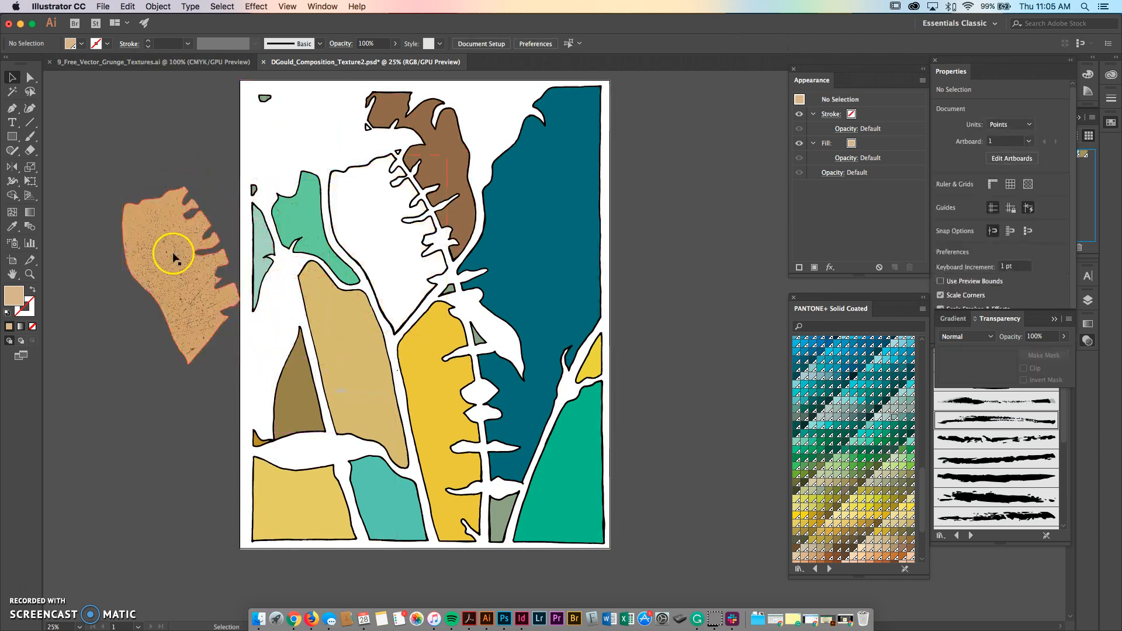
{"action": "scroll", "coordinate": [173, 257], "scroll_direction": "up", "scroll_amount": 4}
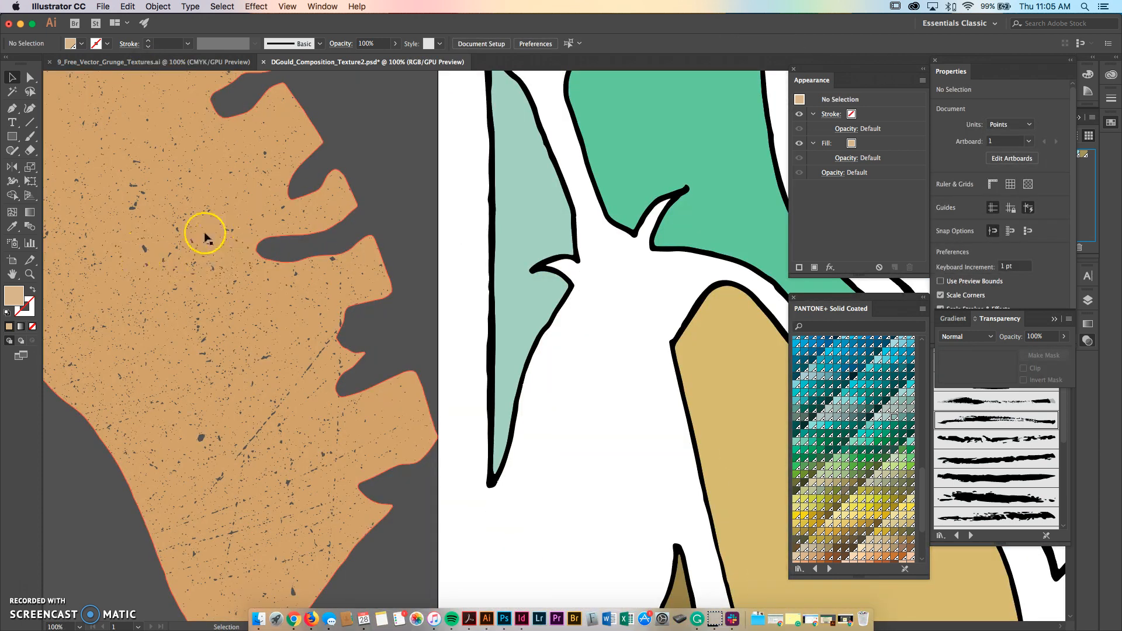
Move the textured tan shape over the neighbouring green shapes and bring it to the front of the stacking order
{"action": "left_click_drag", "start_coordinate": [195, 268], "coordinate": [320, 293]}
{"action": "left_click_drag", "start_coordinate": [377, 261], "coordinate": [664, 233]}
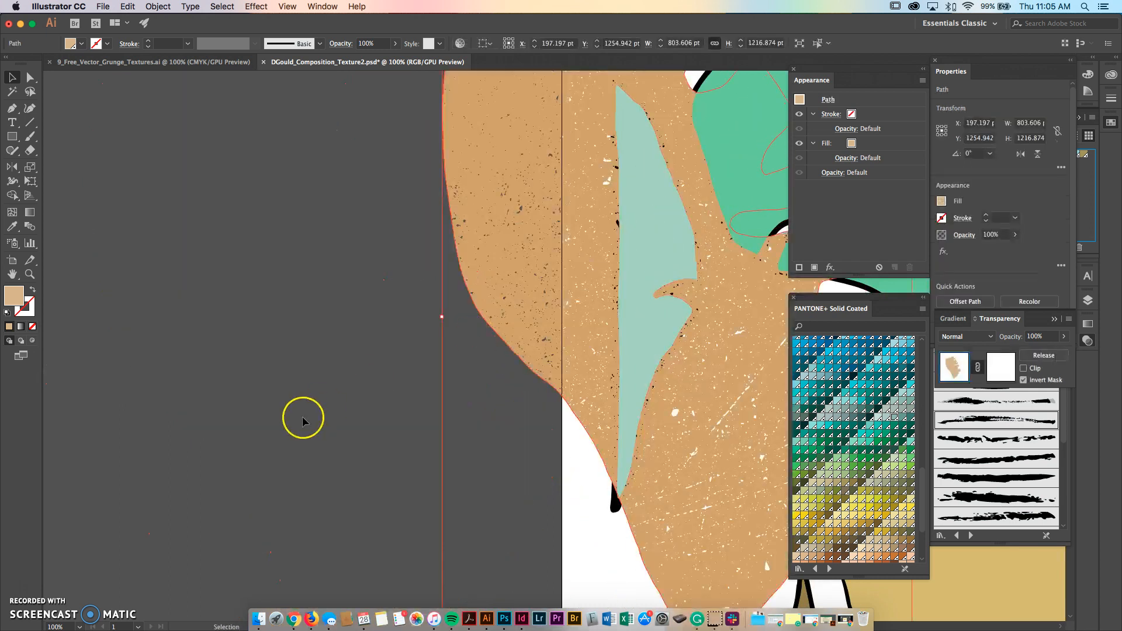
{"action": "key", "text": "super+shift+bracketright"}
{"action": "key", "text": "space"}
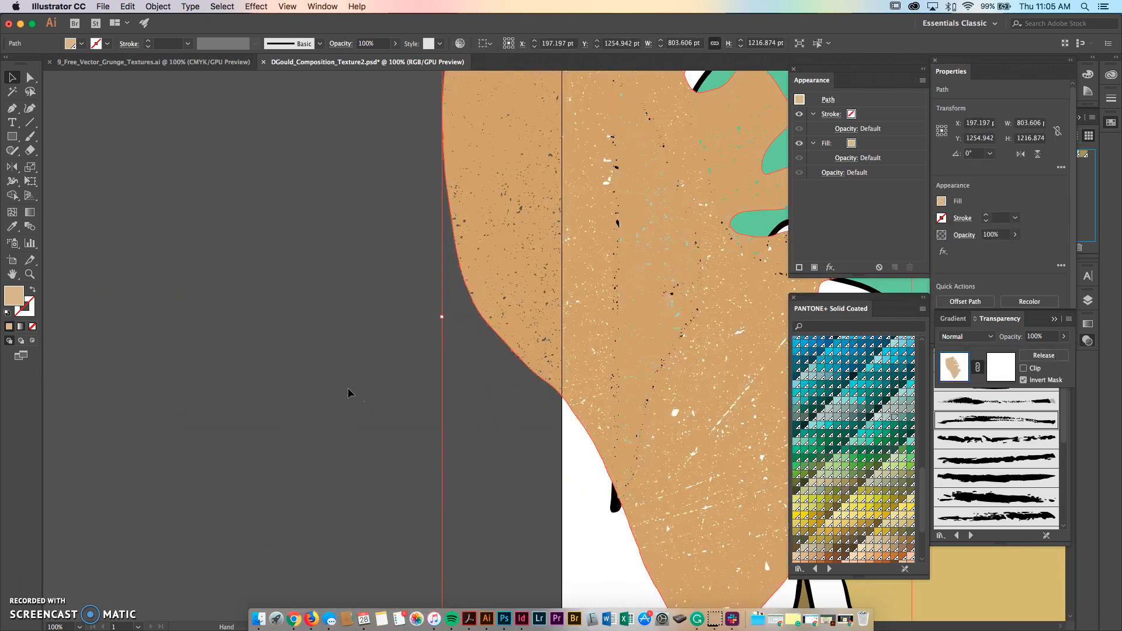
{"action": "left_click_drag", "start_coordinate": [534, 302], "coordinate": [131, 393]}
{"action": "left_click_drag", "start_coordinate": [209, 370], "coordinate": [398, 383]}
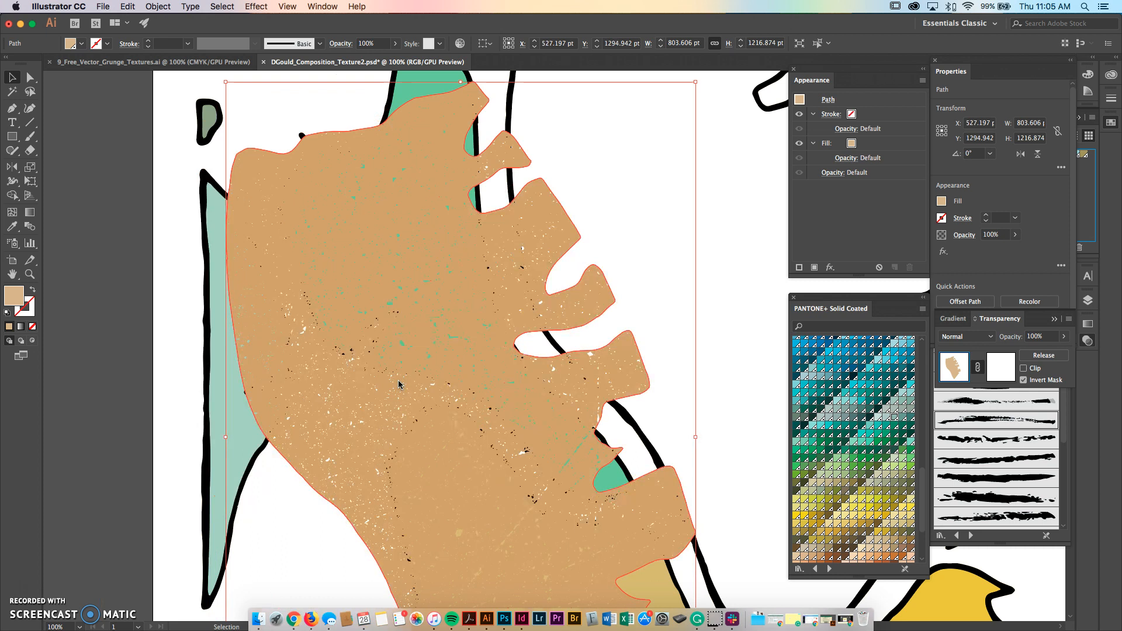
Undo the moves and the reordering of the textured tan shape
{"action": "key", "text": "super+minus"}
{"action": "key", "text": "super+minus"}
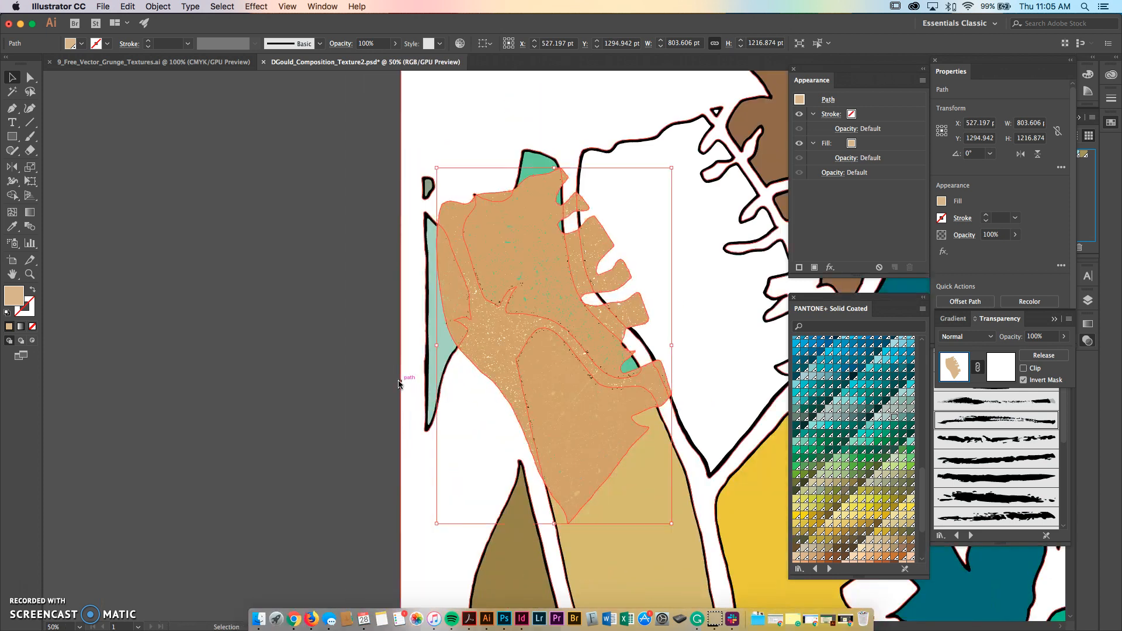
{"action": "key", "text": "super+z"}
{"action": "key", "text": "super+z"}
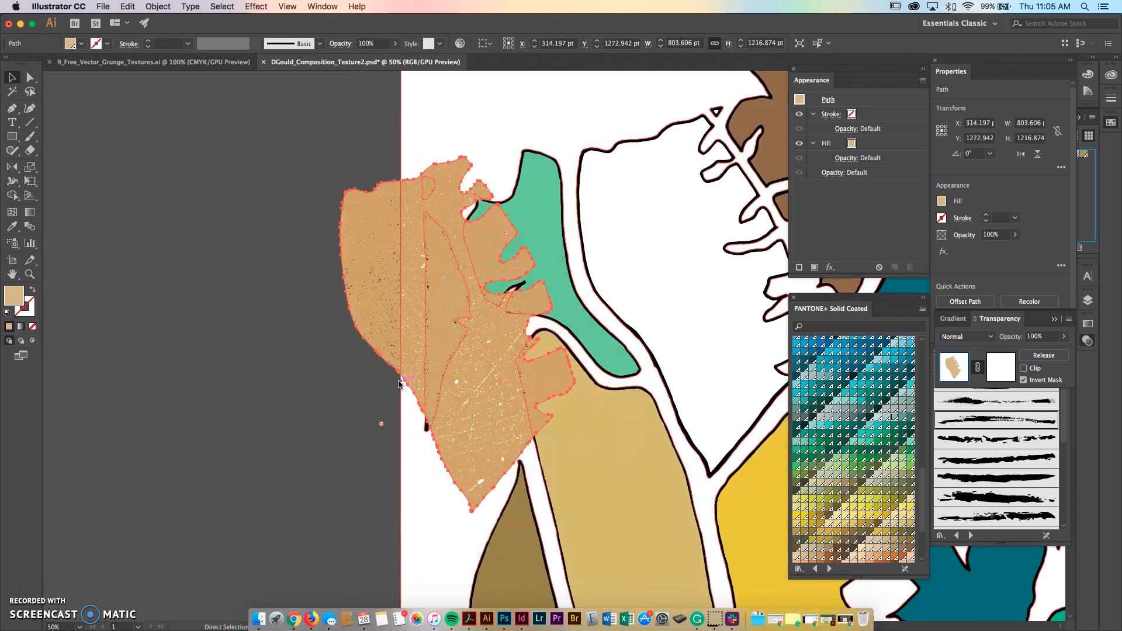
{"action": "key", "text": "super+z"}
{"action": "key", "text": "super+z"}
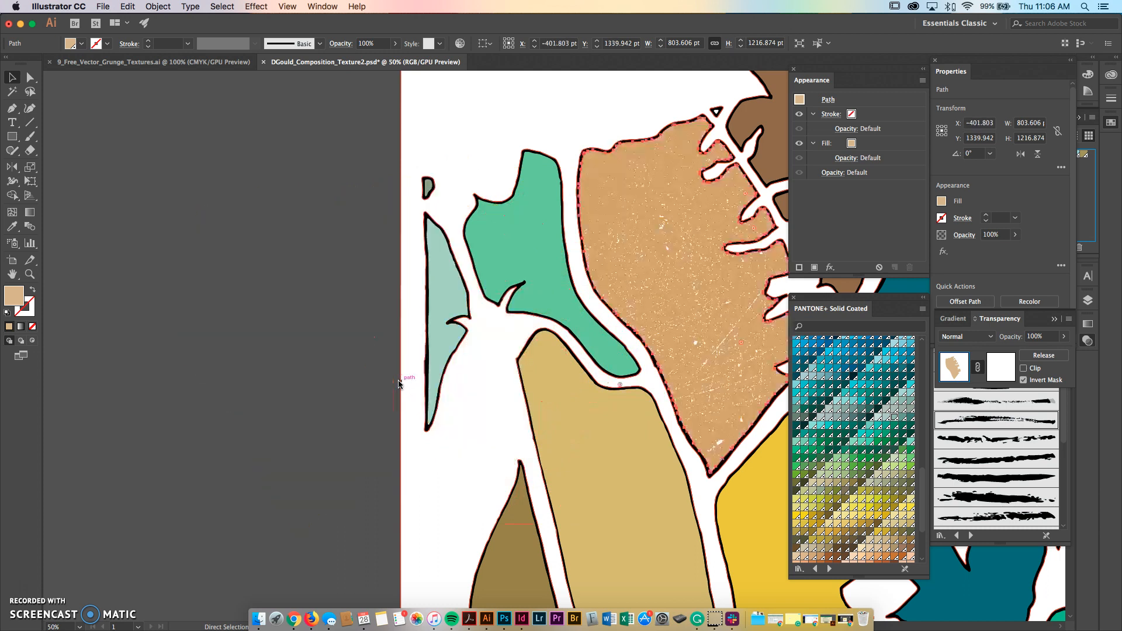
Select the tan shape and enter its opacity mask for editing, leaving nothing in the mask selected
{"action": "left_click", "coordinate": [338, 378]}
{"action": "left_click_drag", "start_coordinate": [321, 333], "coordinate": [181, 321]}
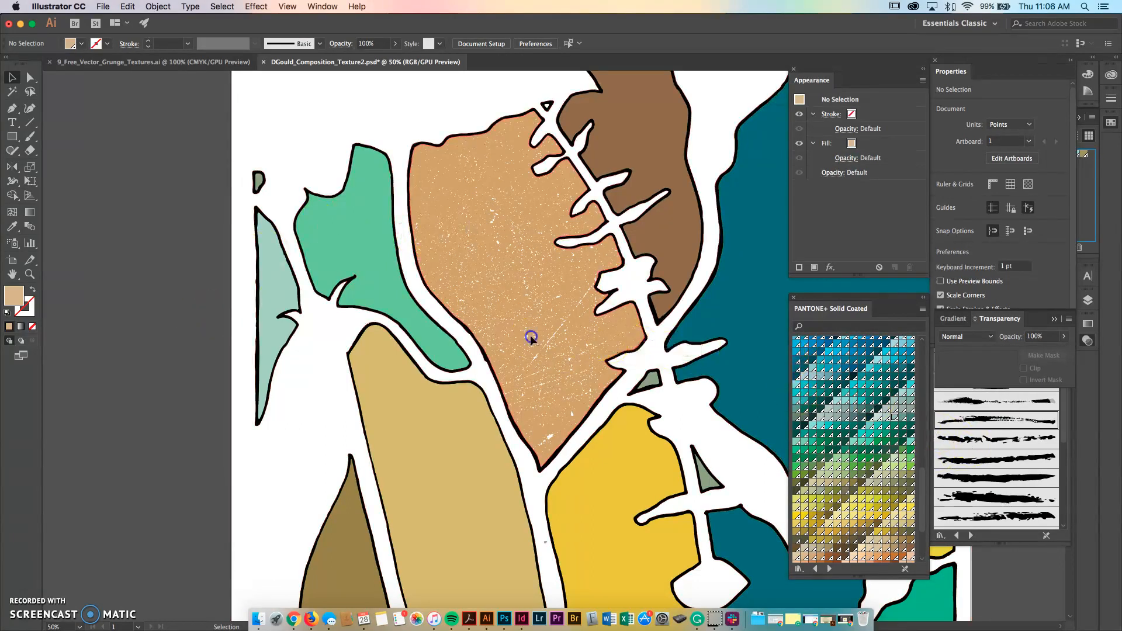
{"action": "left_click", "coordinate": [563, 280]}
{"action": "left_click", "coordinate": [1043, 355]}
{"action": "left_click", "coordinate": [1000, 367]}
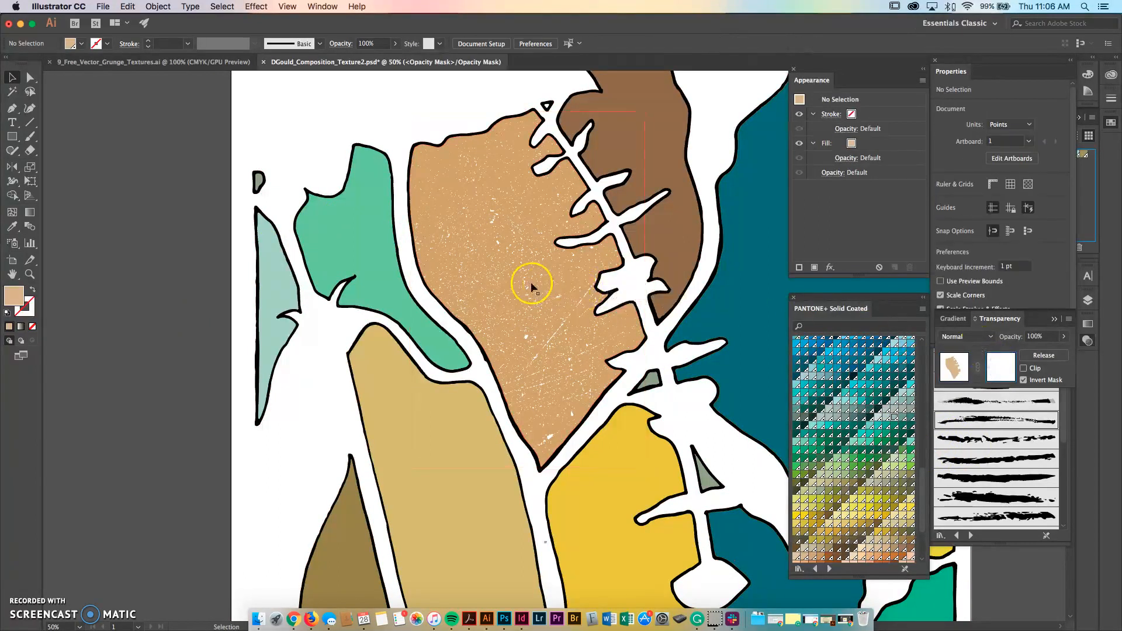
{"action": "key", "text": "super+v"}
{"action": "left_click_drag", "start_coordinate": [538, 291], "coordinate": [441, 304]}
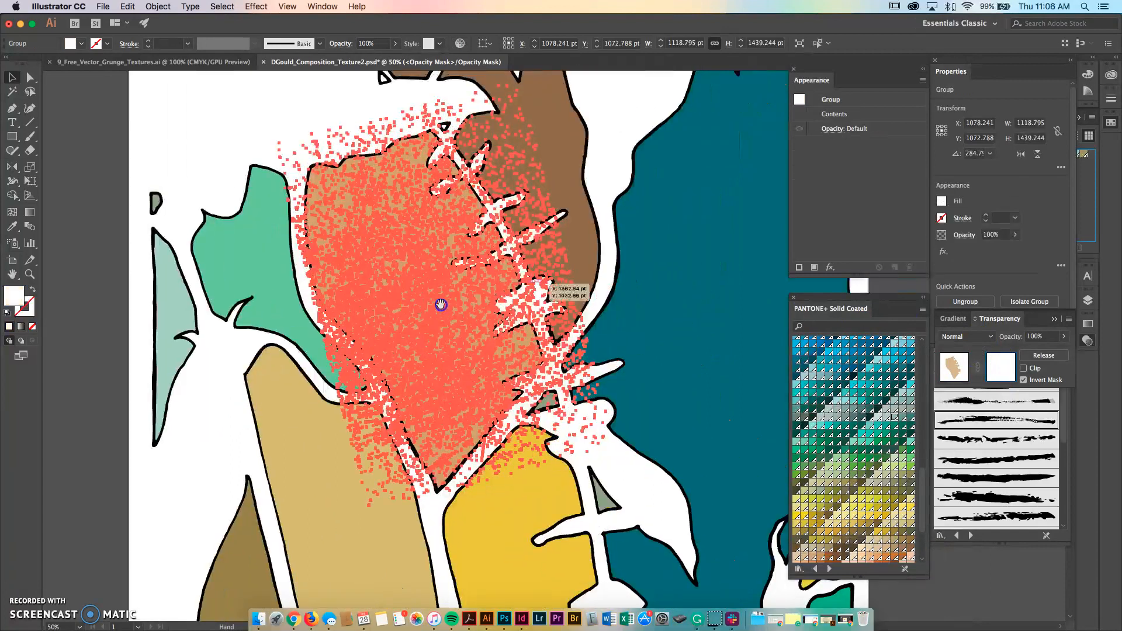
{"action": "left_click", "coordinate": [187, 153]}
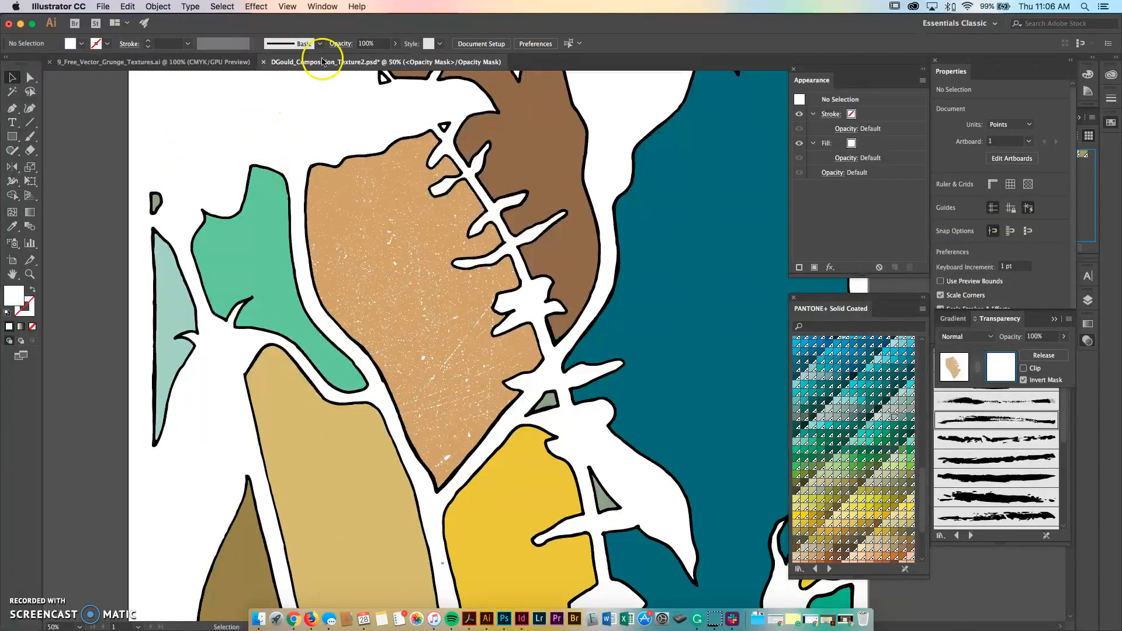
Copy the dense dotted texture from the middle row of 9_Free_Vector_Grunge_Textures.ai and return to the composition document
{"action": "left_click", "coordinate": [191, 61]}
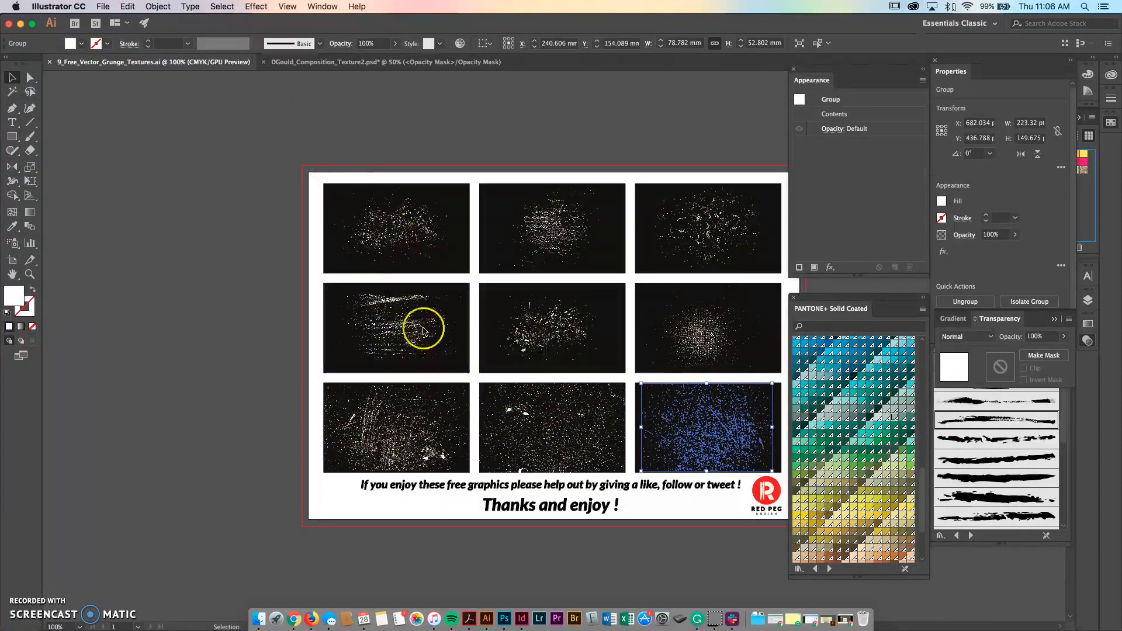
{"action": "left_click", "coordinate": [711, 344]}
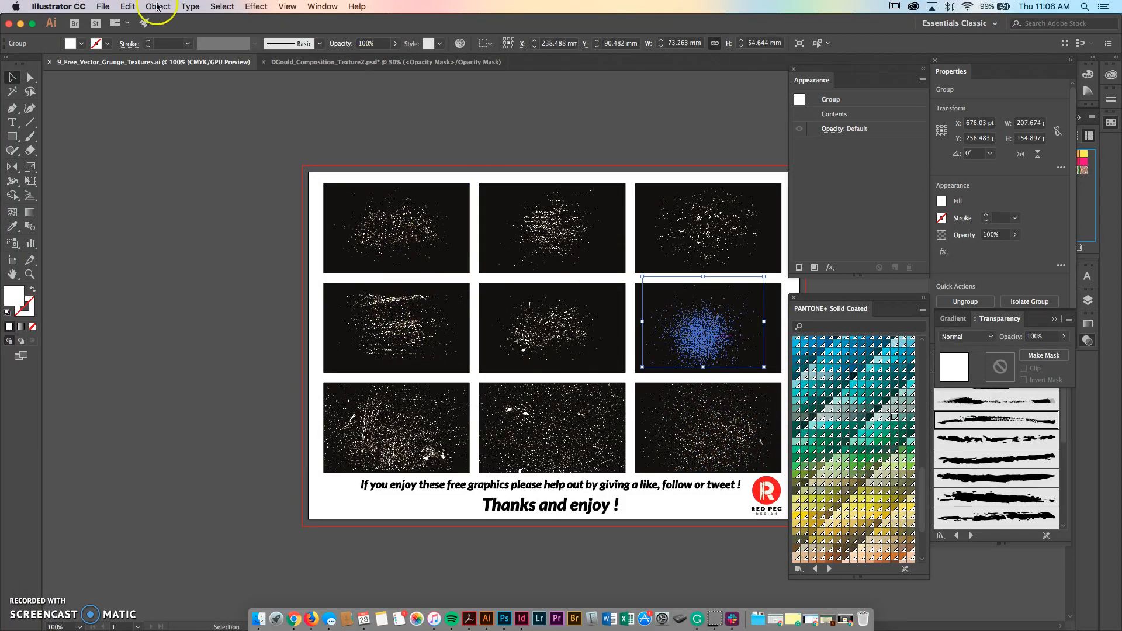
{"action": "left_click", "coordinate": [128, 7]}
{"action": "left_click", "coordinate": [137, 61]}
{"action": "left_click", "coordinate": [318, 62]}
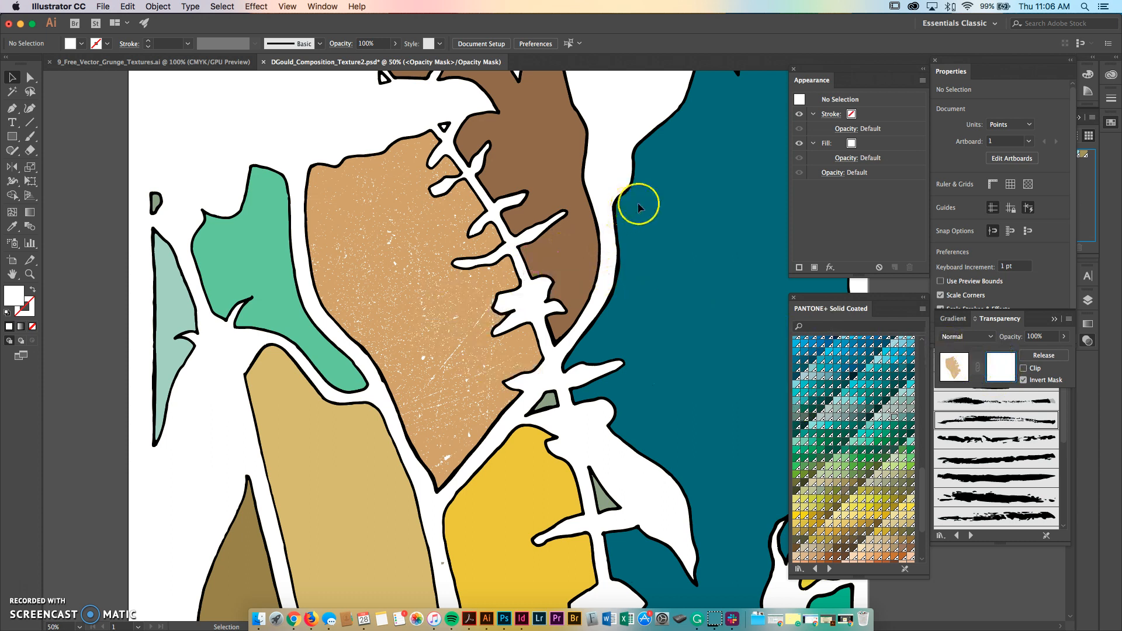
Paste the dotted texture into the mask, scale it to about 1302 by 971 pt, and move it over the tan shape
{"action": "left_click_drag", "start_coordinate": [641, 135], "coordinate": [684, 224]}
{"action": "left_click", "coordinate": [133, 8]}
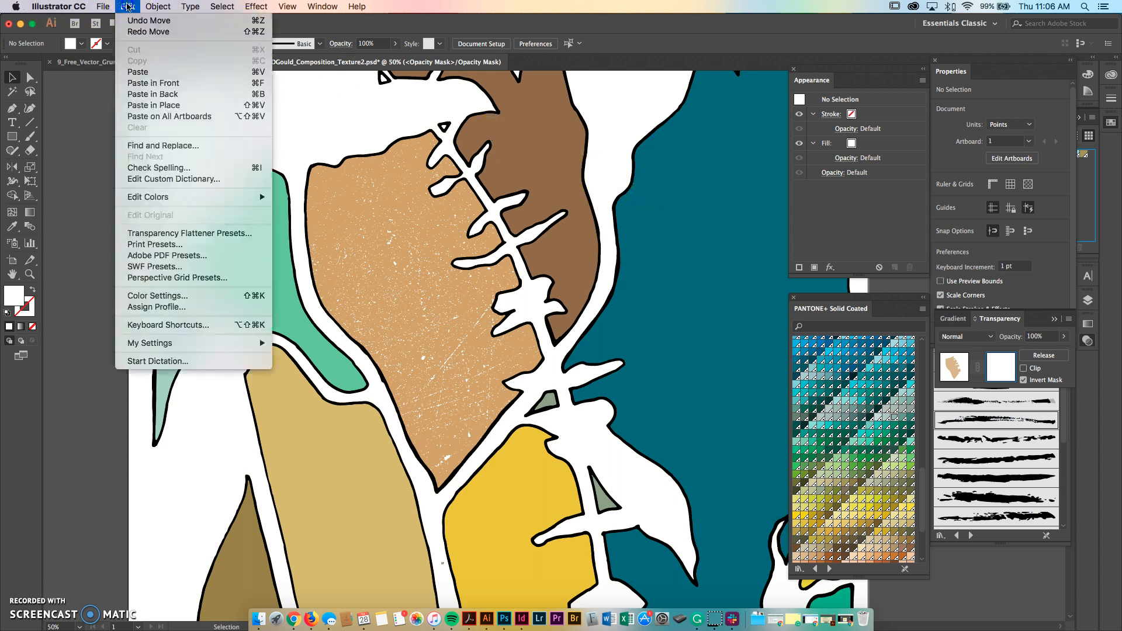
{"action": "left_click", "coordinate": [138, 70]}
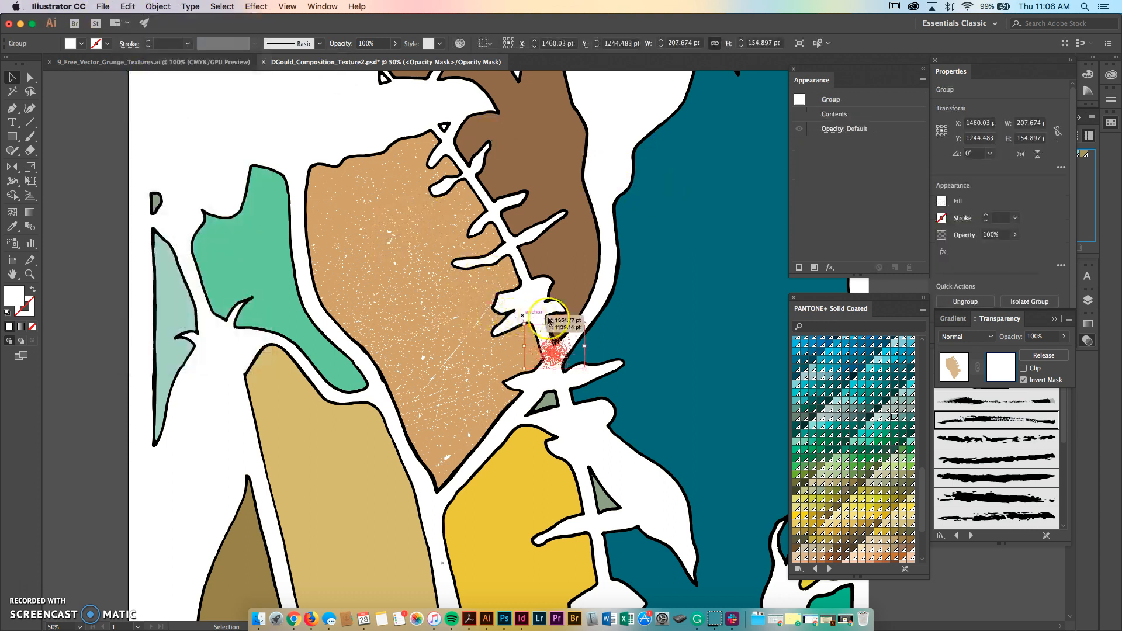
{"action": "left_click_drag", "start_coordinate": [585, 325], "coordinate": [746, 158]}
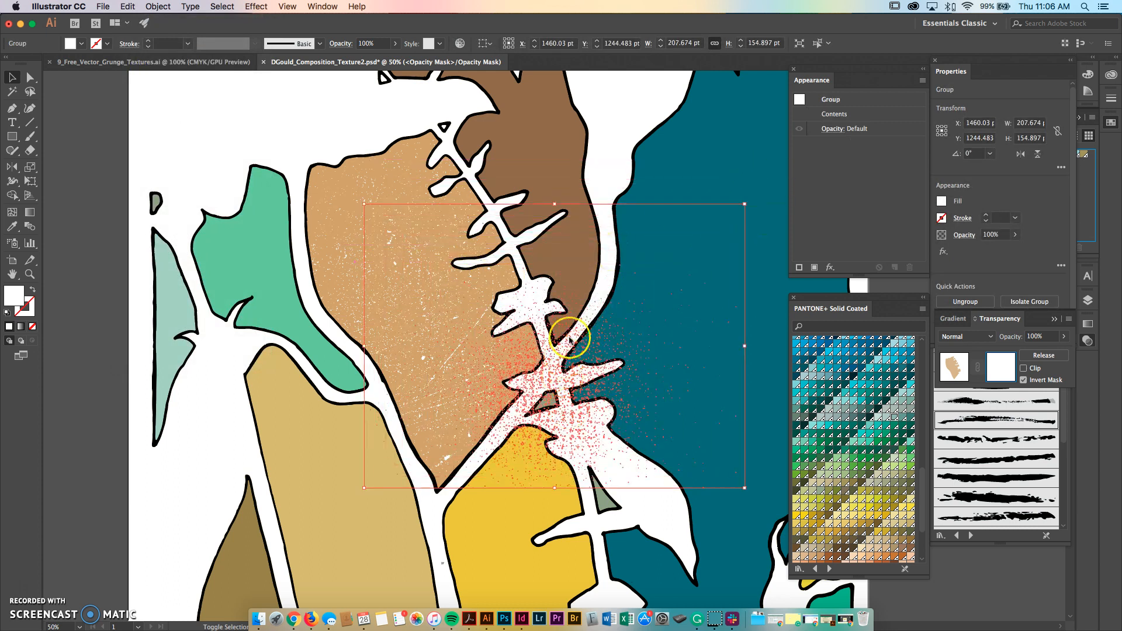
{"action": "left_click_drag", "start_coordinate": [569, 338], "coordinate": [438, 311]}
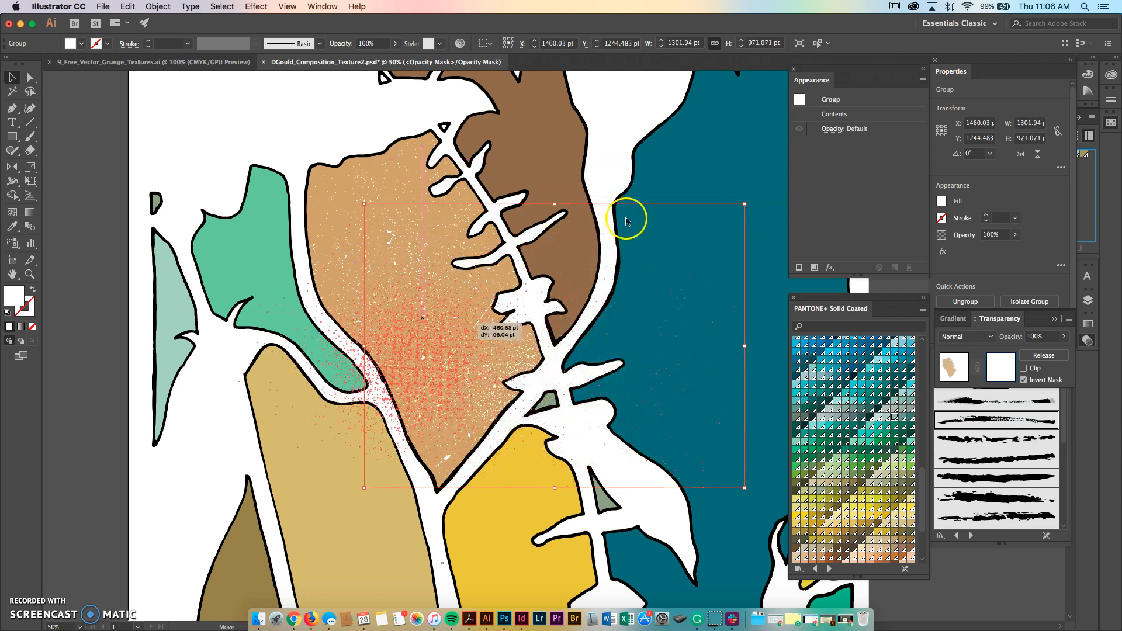
Enlarge the dotted texture to about 1955 by 1458 pt, shift it slightly upward on the tan shape, and deselect it
{"action": "left_click_drag", "start_coordinate": [612, 175], "coordinate": [708, 105]}
{"action": "left_click", "coordinate": [63, 169]}
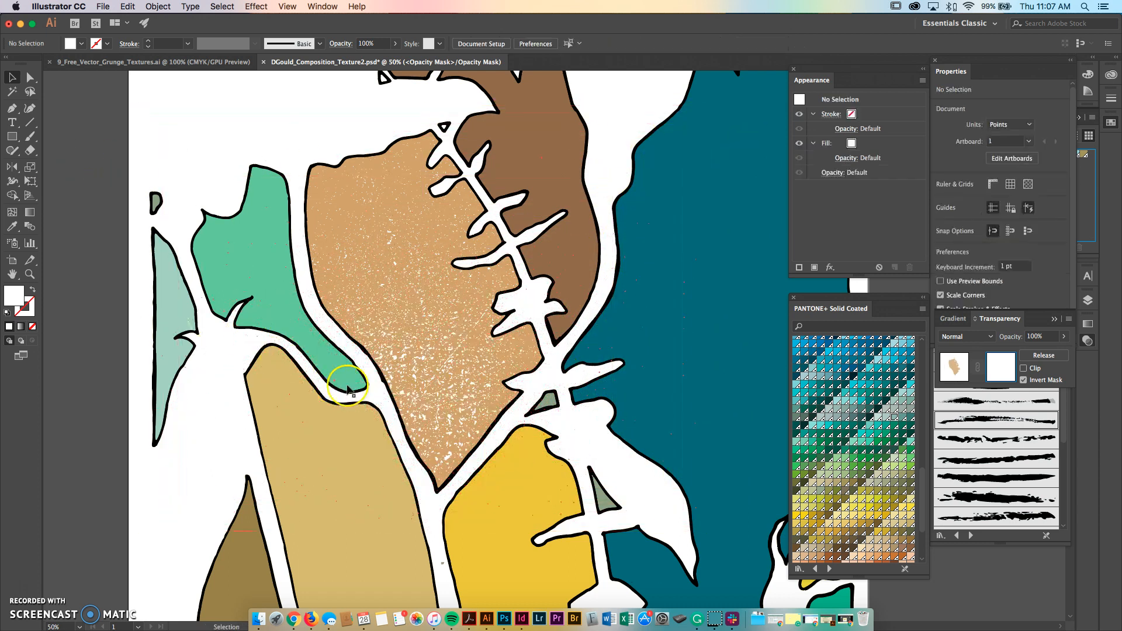
{"action": "left_click_drag", "start_coordinate": [414, 367], "coordinate": [424, 301]}
{"action": "left_click", "coordinate": [81, 253]}
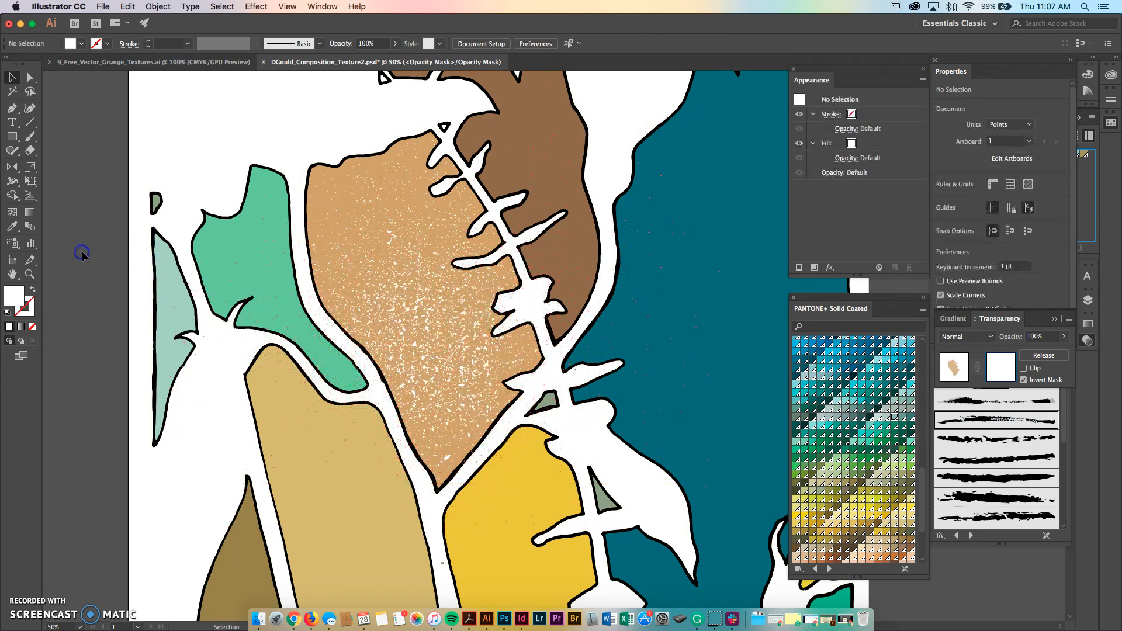
Set the dotted texture group's fill to black (000000) inside the mask and deselect it
{"action": "left_click", "coordinate": [409, 350]}
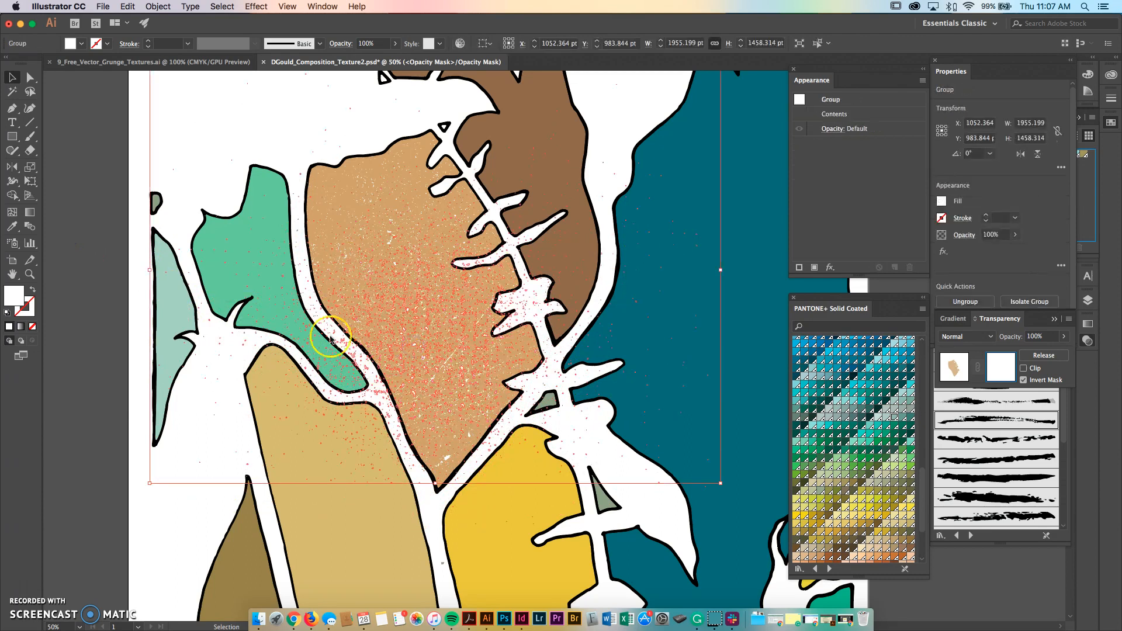
{"action": "double_click", "coordinate": [16, 292]}
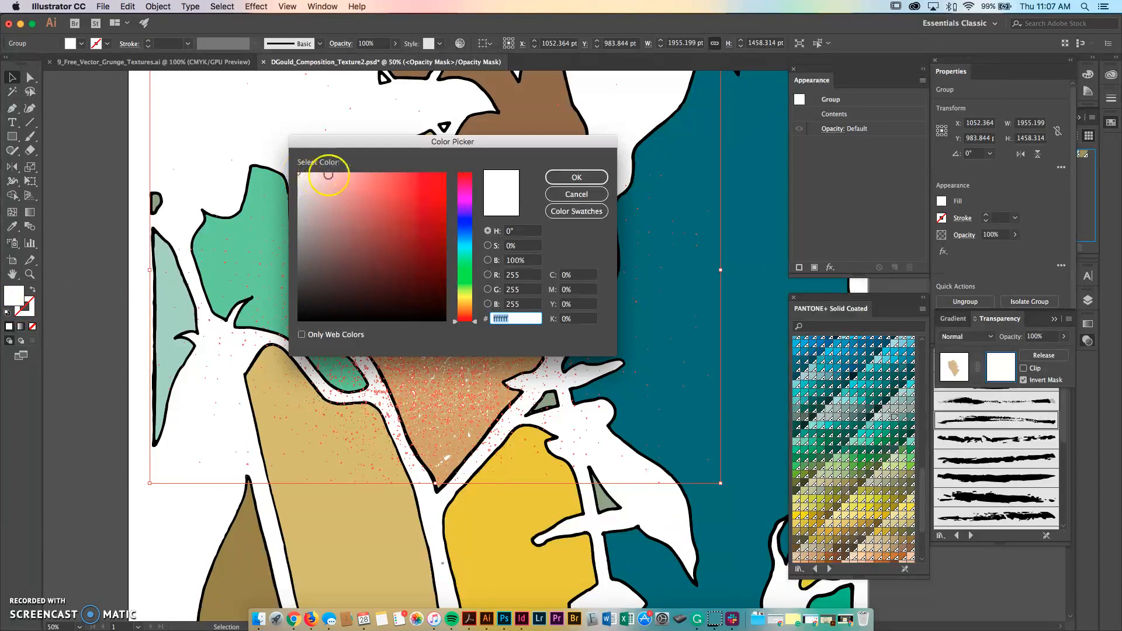
{"action": "left_click_drag", "start_coordinate": [318, 238], "coordinate": [297, 321]}
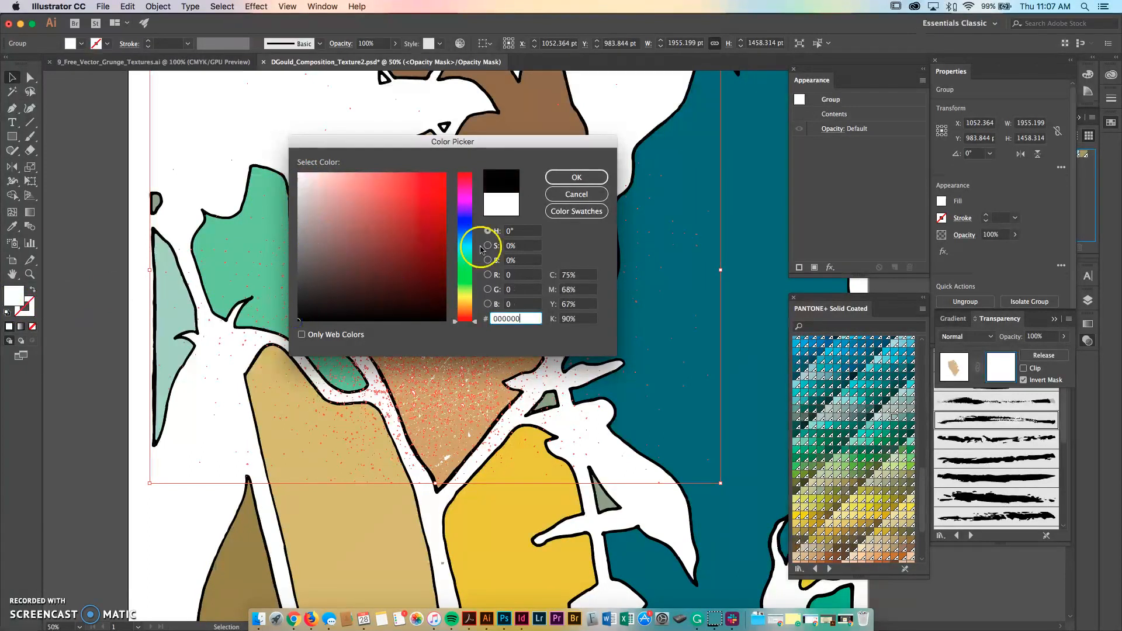
{"action": "left_click", "coordinate": [576, 177]}
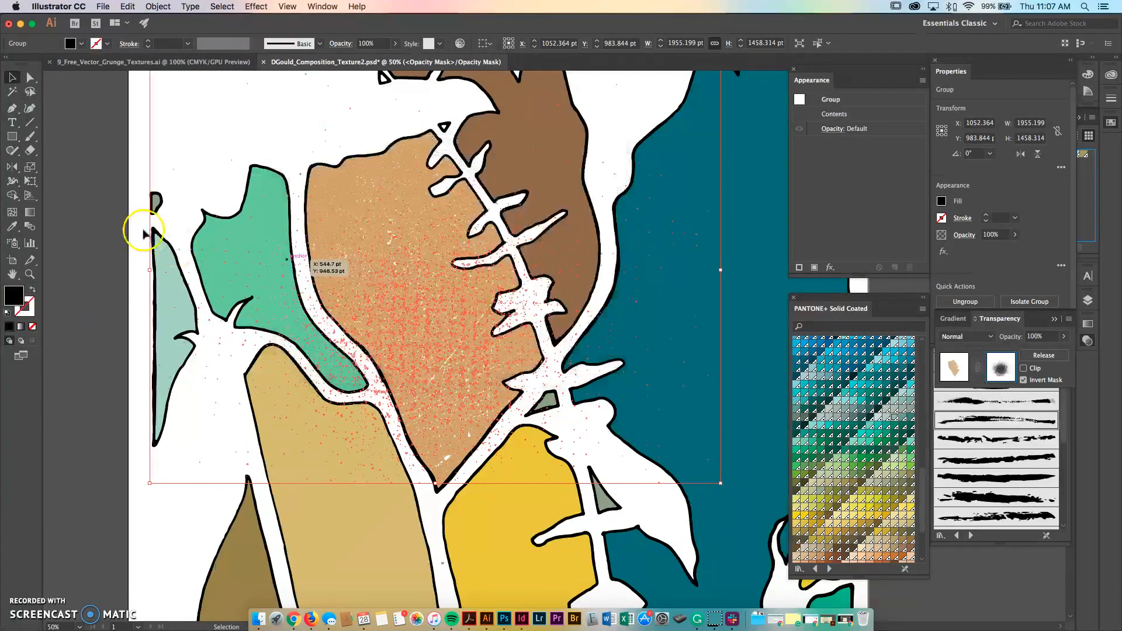
{"action": "left_click", "coordinate": [101, 243]}
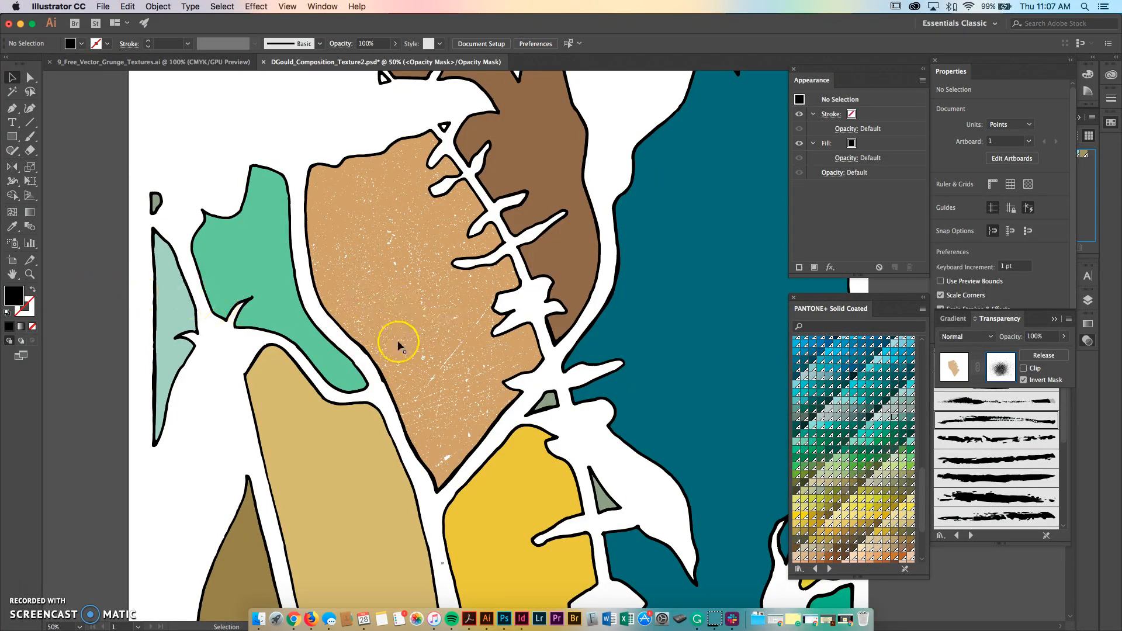
Set the dotted texture group's fill to dark gray (545454) inside the mask and deselect it
{"action": "key", "text": "a"}
{"action": "key", "text": "v"}
{"action": "left_click", "coordinate": [449, 352]}
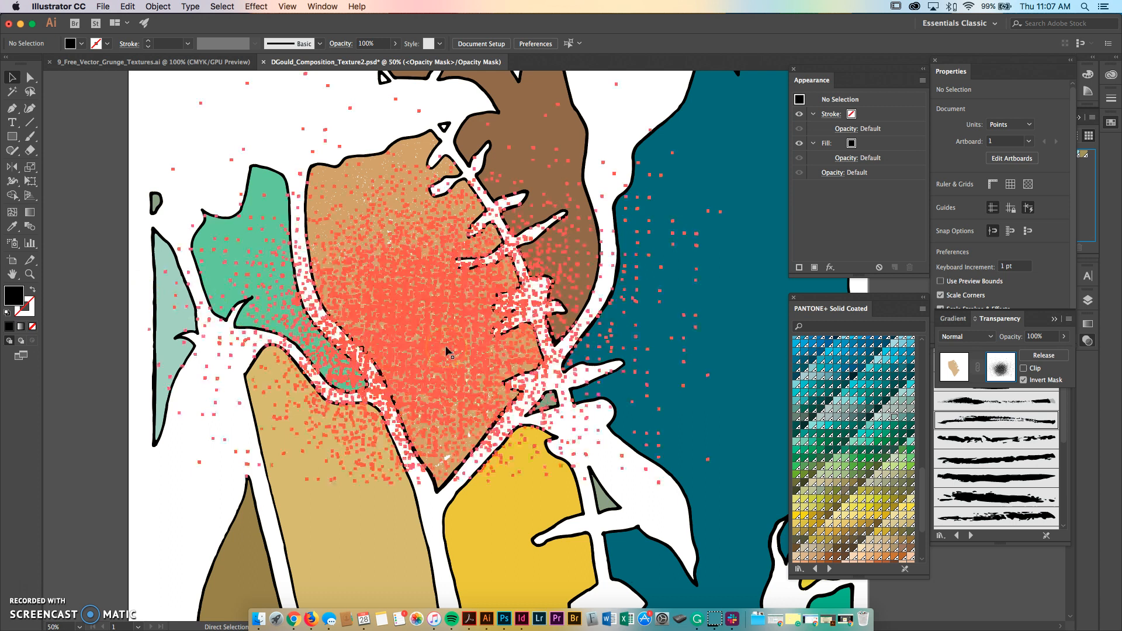
{"action": "double_click", "coordinate": [17, 296]}
{"action": "left_click", "coordinate": [299, 284]}
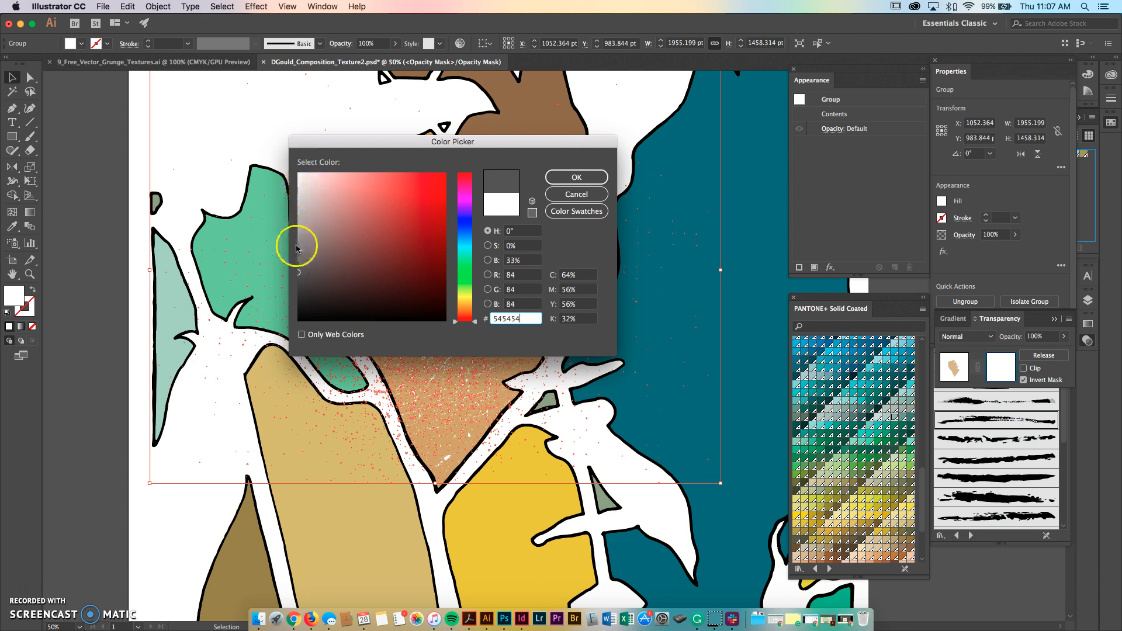
{"action": "left_click", "coordinate": [298, 273]}
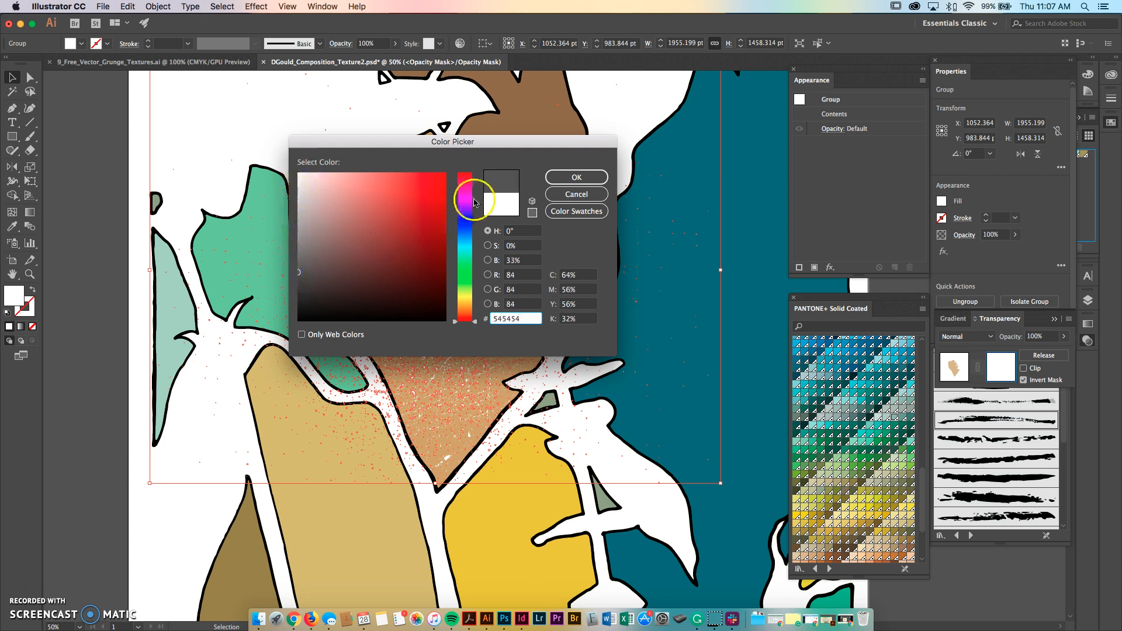
{"action": "left_click", "coordinate": [603, 179]}
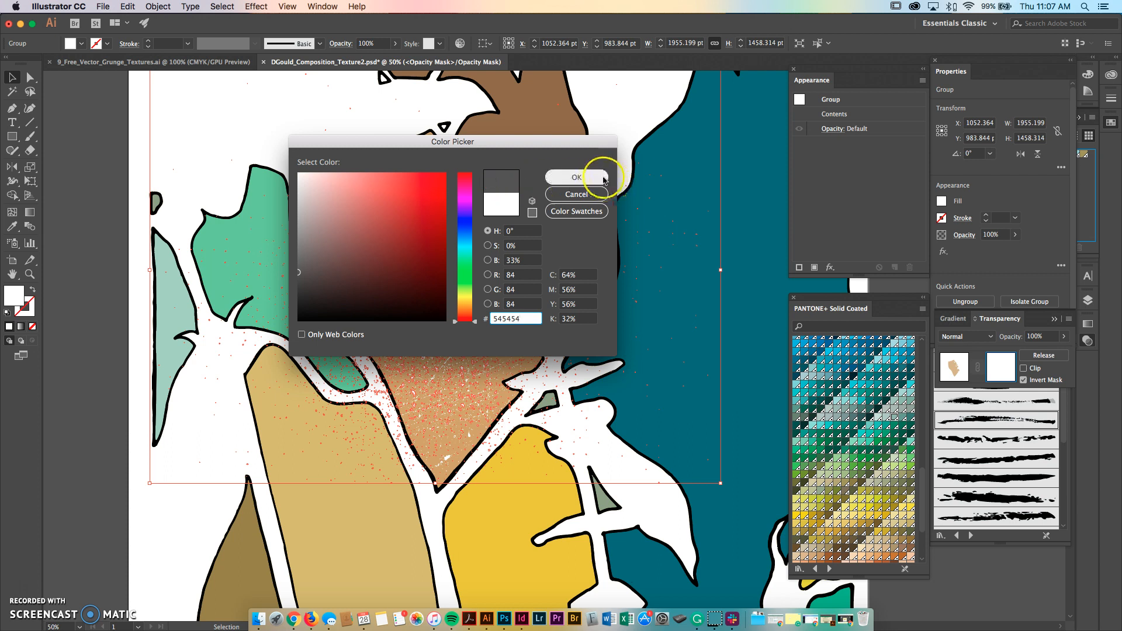
{"action": "left_click", "coordinate": [592, 180]}
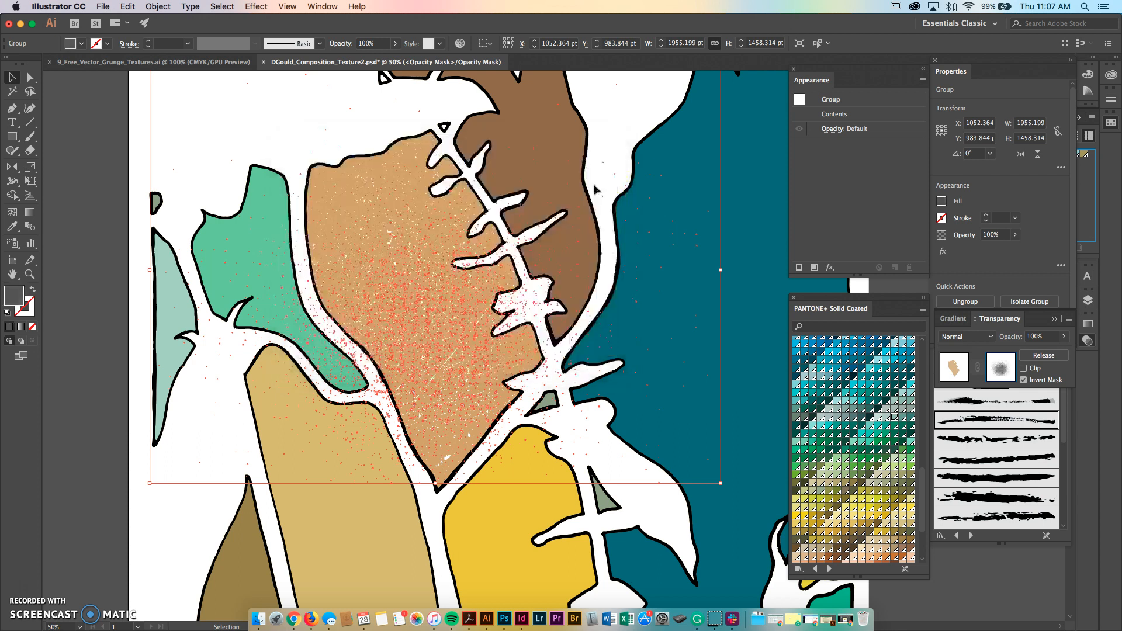
{"action": "left_click", "coordinate": [86, 286]}
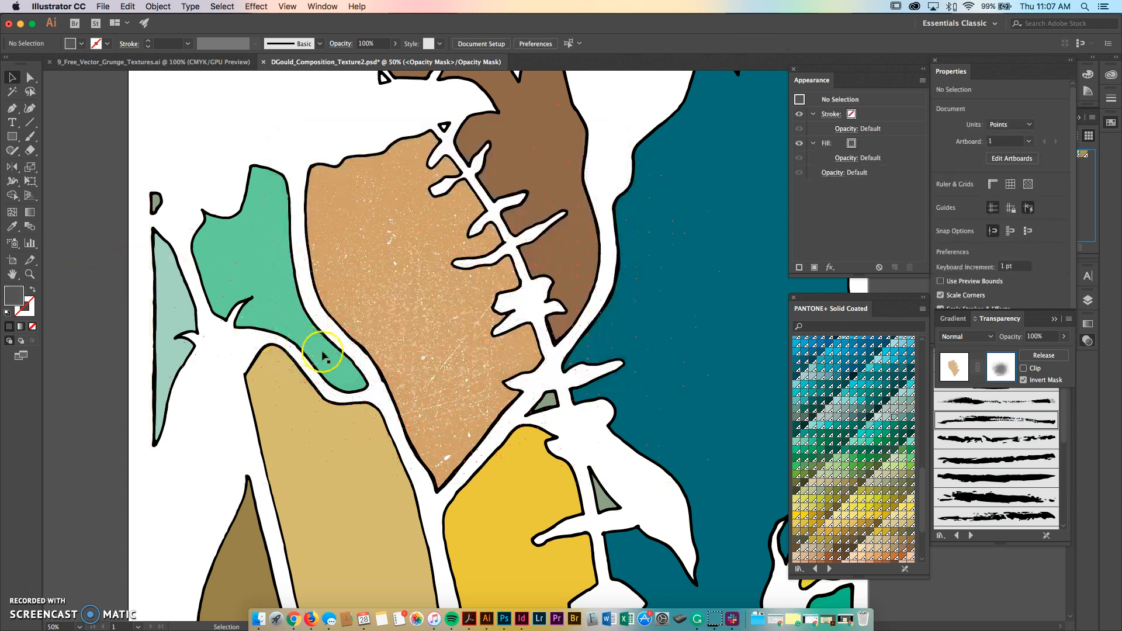
Examine the layered textures on the tan shape up close, temporarily removing the white speckled texture and restoring it
{"action": "scroll", "coordinate": [430, 350], "scroll_direction": "up", "scroll_amount": 5}
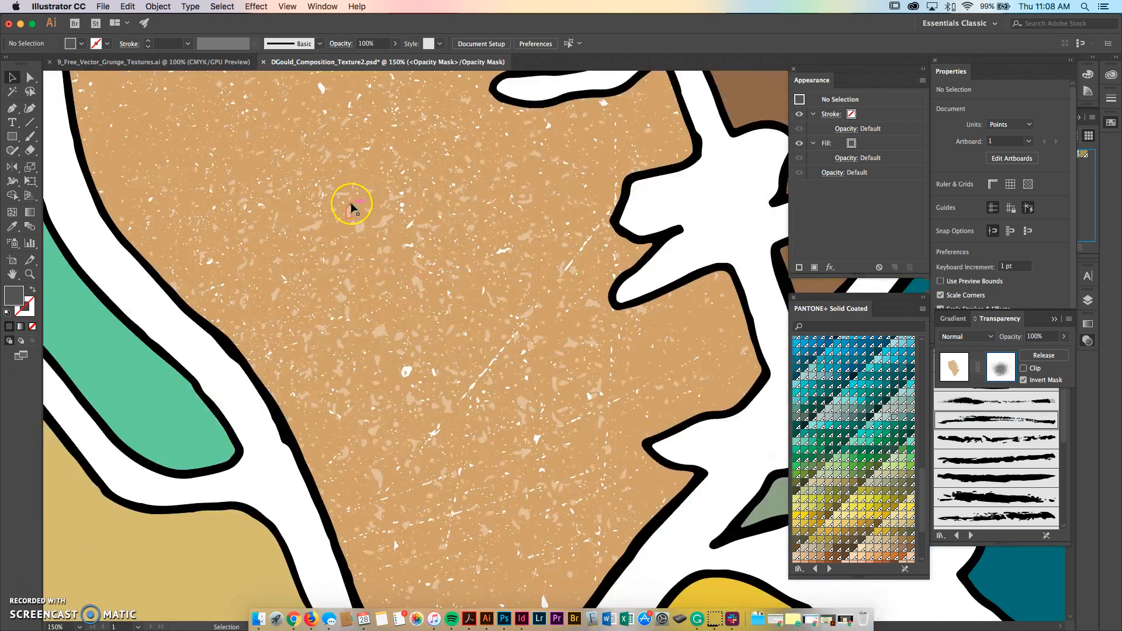
{"action": "scroll", "coordinate": [350, 208], "scroll_direction": "down", "scroll_amount": 5}
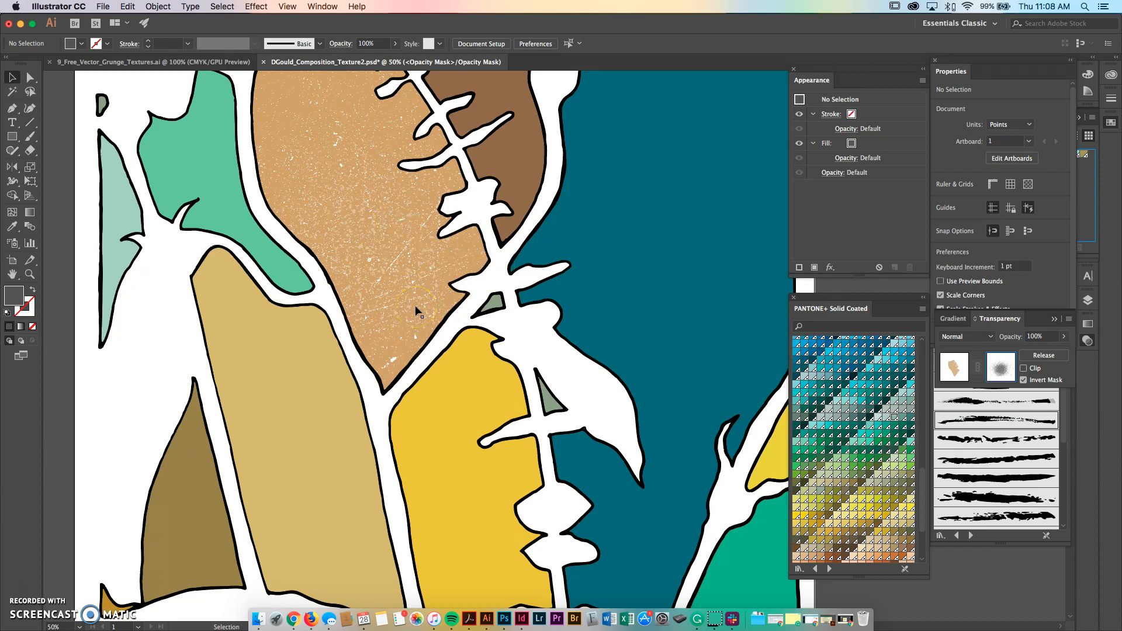
{"action": "scroll", "coordinate": [409, 323], "scroll_direction": "up", "scroll_amount": 1}
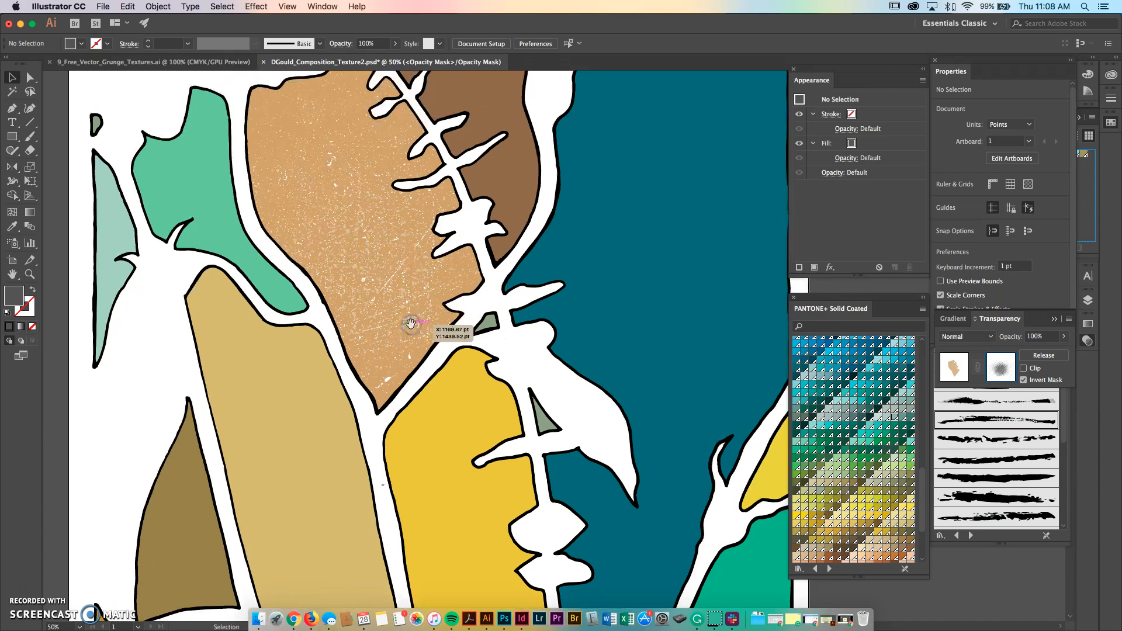
{"action": "scroll", "coordinate": [408, 321], "scroll_direction": "down", "scroll_amount": 1}
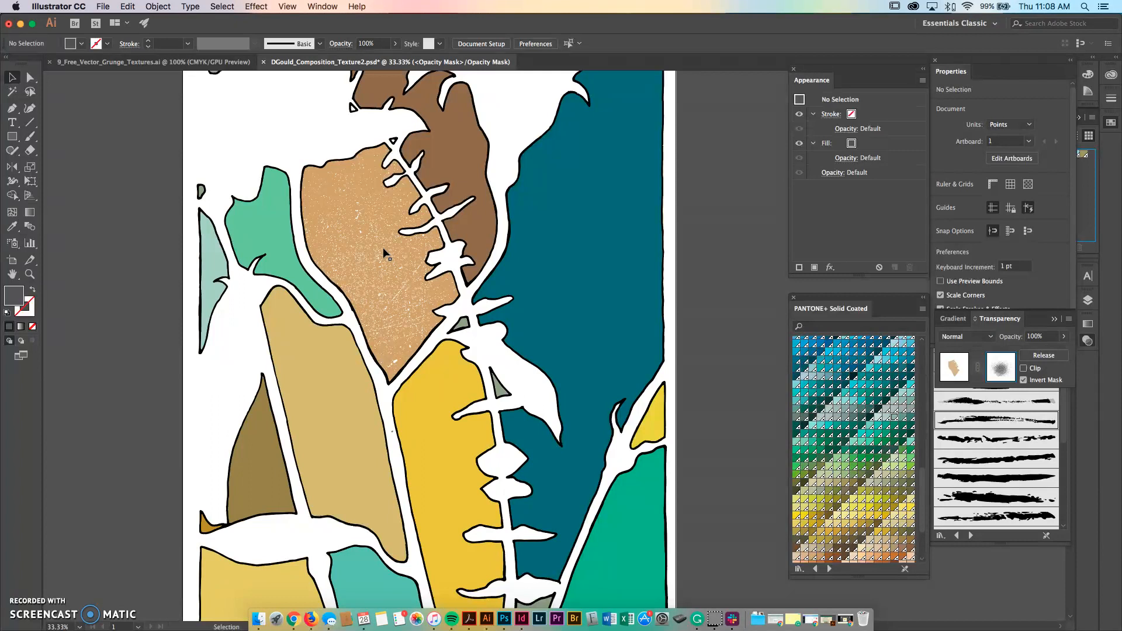
{"action": "scroll", "coordinate": [386, 251], "scroll_direction": "up", "scroll_amount": 2}
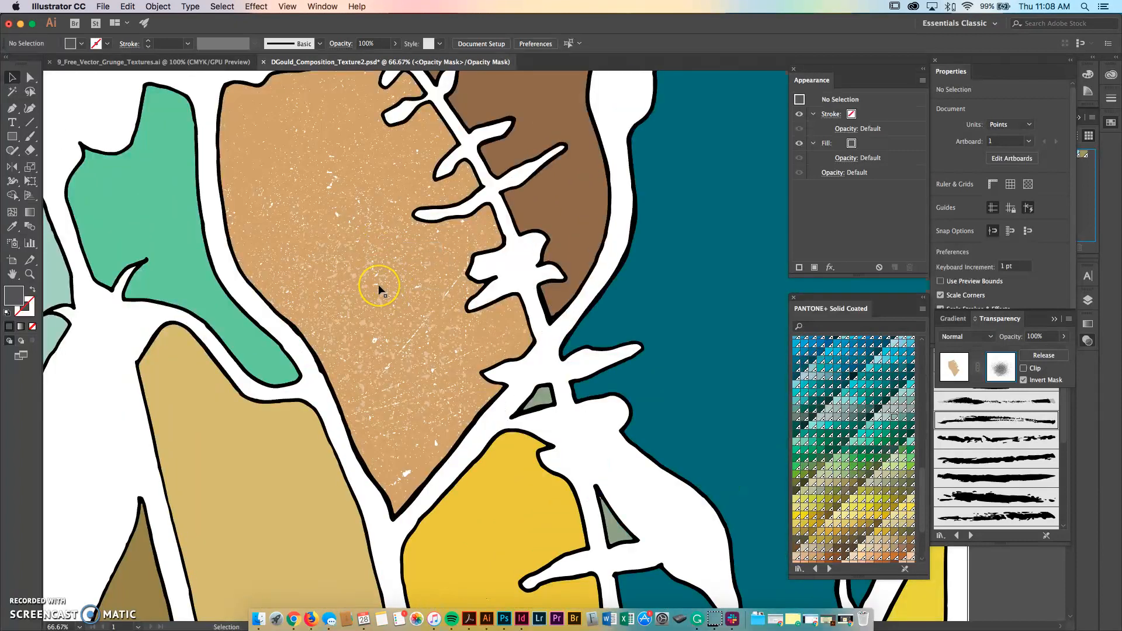
{"action": "left_click", "coordinate": [328, 184]}
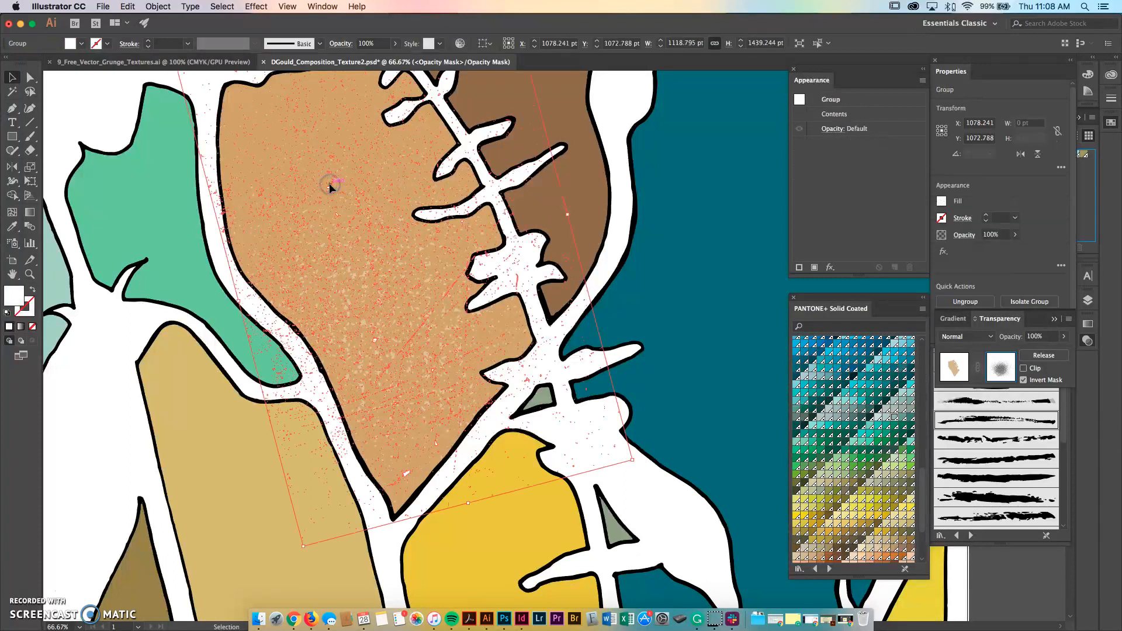
{"action": "key", "text": "super+shift+a"}
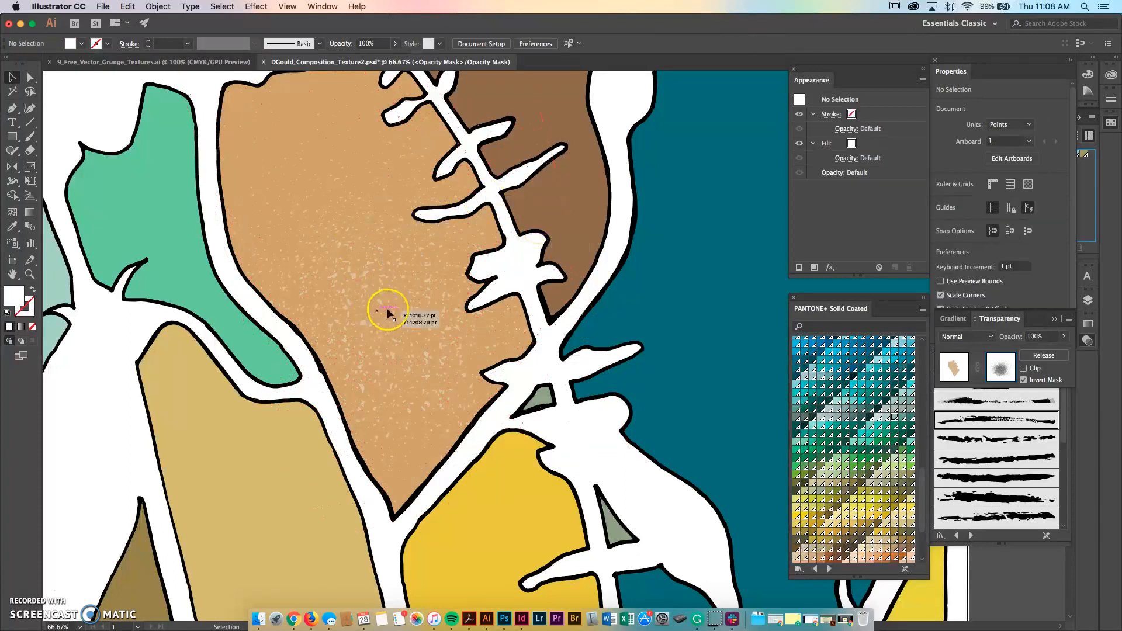
{"action": "scroll", "coordinate": [383, 308], "scroll_direction": "down", "scroll_amount": 1}
{"action": "key", "text": "super+z"}
{"action": "left_click", "coordinate": [130, 119]}
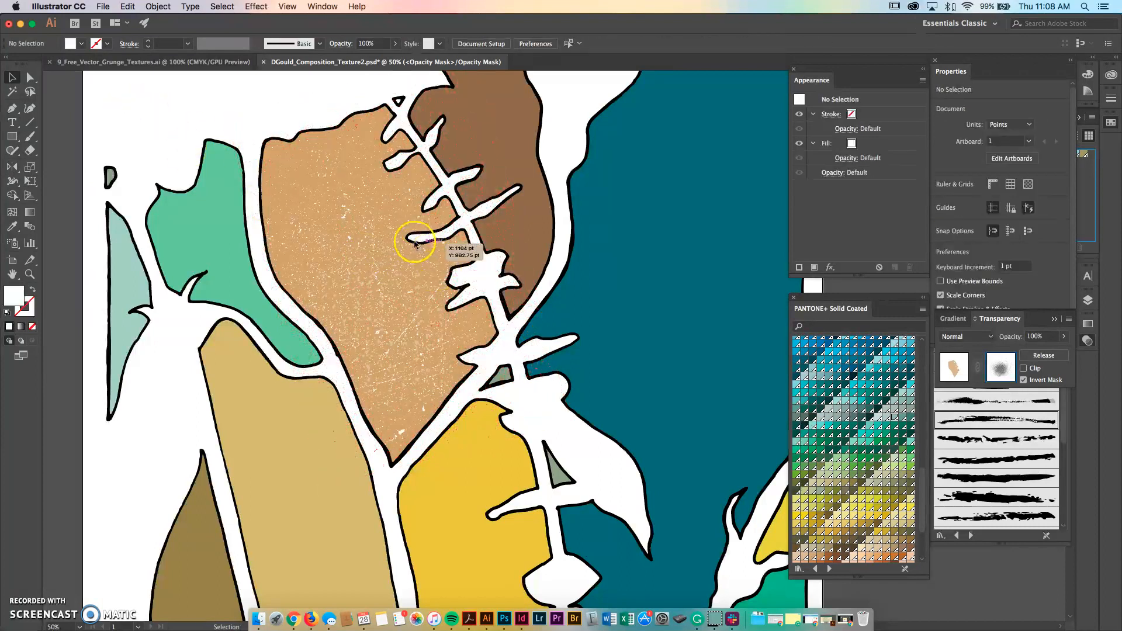
Shift the dotted texture to about X 1084, Y 1028 pt, leave mask editing for the artwork, and deselect the tan shape
{"action": "left_click_drag", "start_coordinate": [368, 288], "coordinate": [377, 298]}
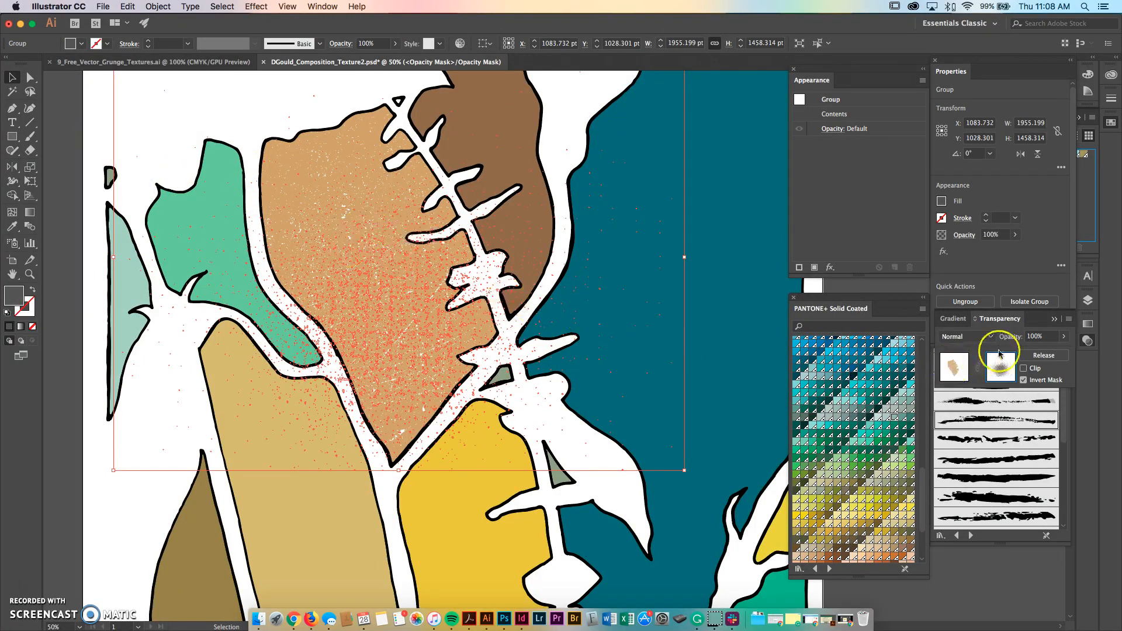
{"action": "left_click", "coordinate": [954, 366]}
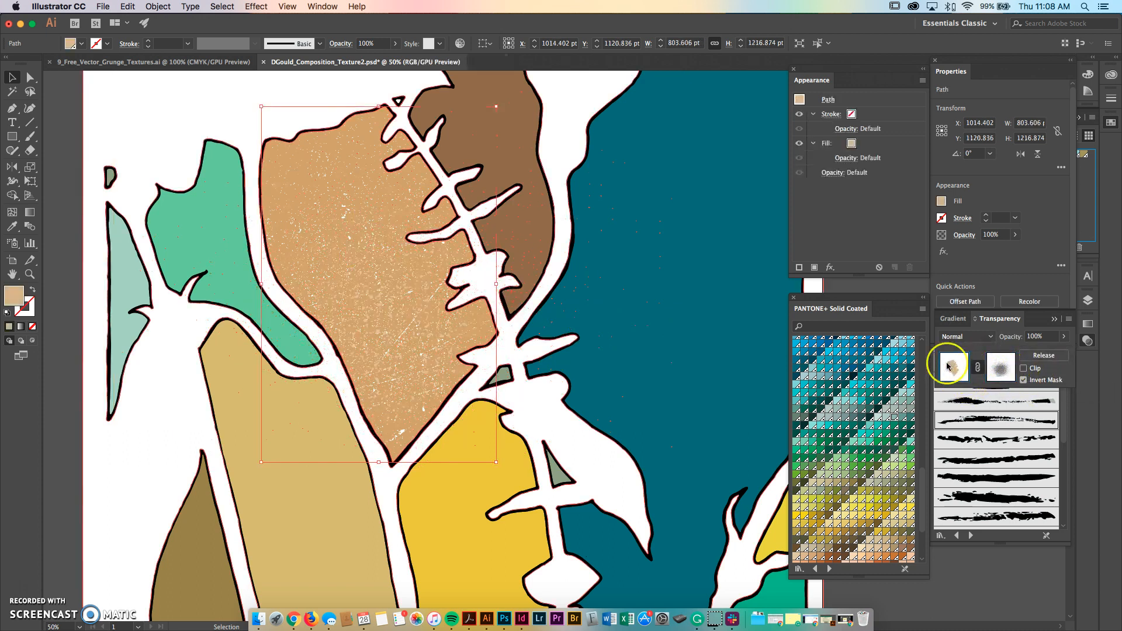
{"action": "left_click", "coordinate": [74, 157]}
Activate the Paintbrush tool and choose the rough, thick Brush 2 from the Artistic_Paintbrush library
{"action": "scroll", "coordinate": [72, 155], "scroll_direction": "down", "scroll_amount": 1}
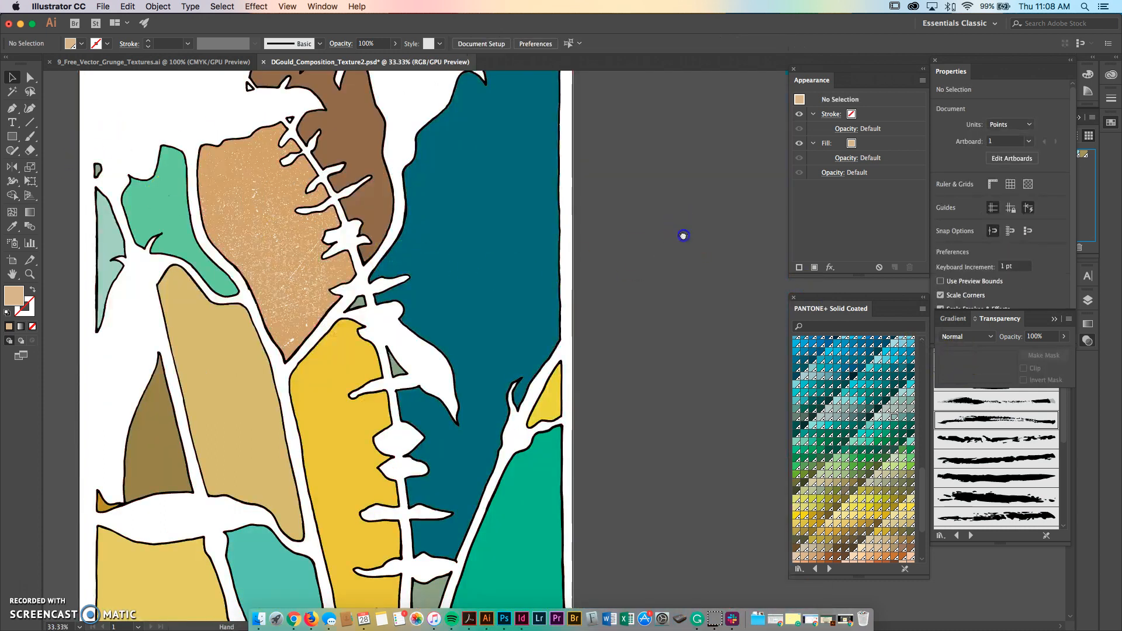
{"action": "left_click_drag", "start_coordinate": [683, 235], "coordinate": [679, 269]}
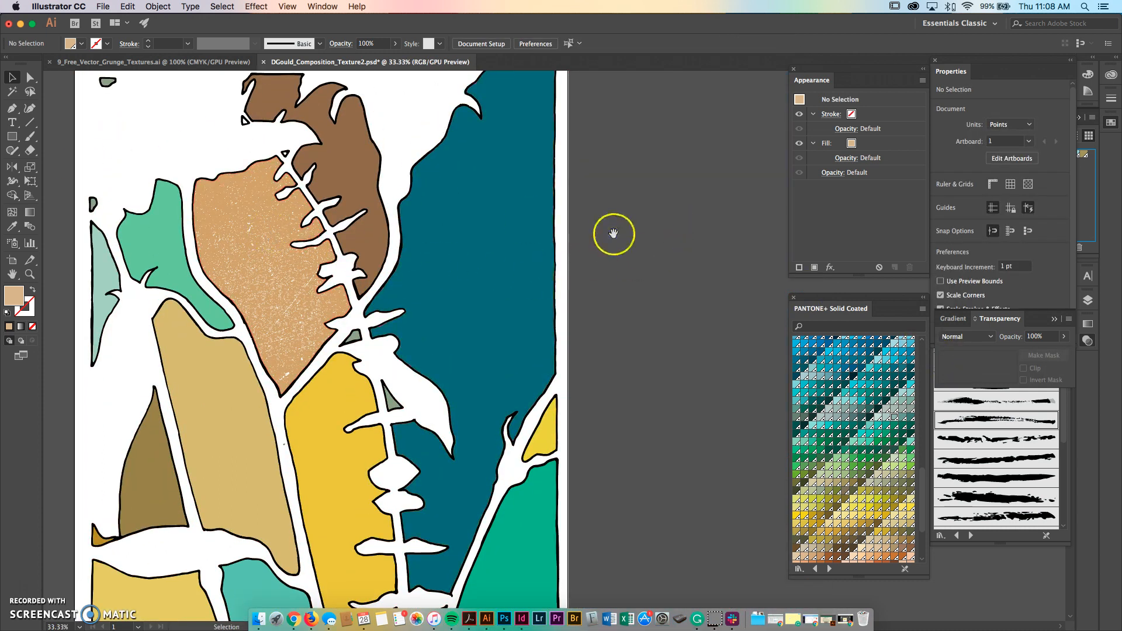
{"action": "left_click_drag", "start_coordinate": [614, 233], "coordinate": [586, 240]}
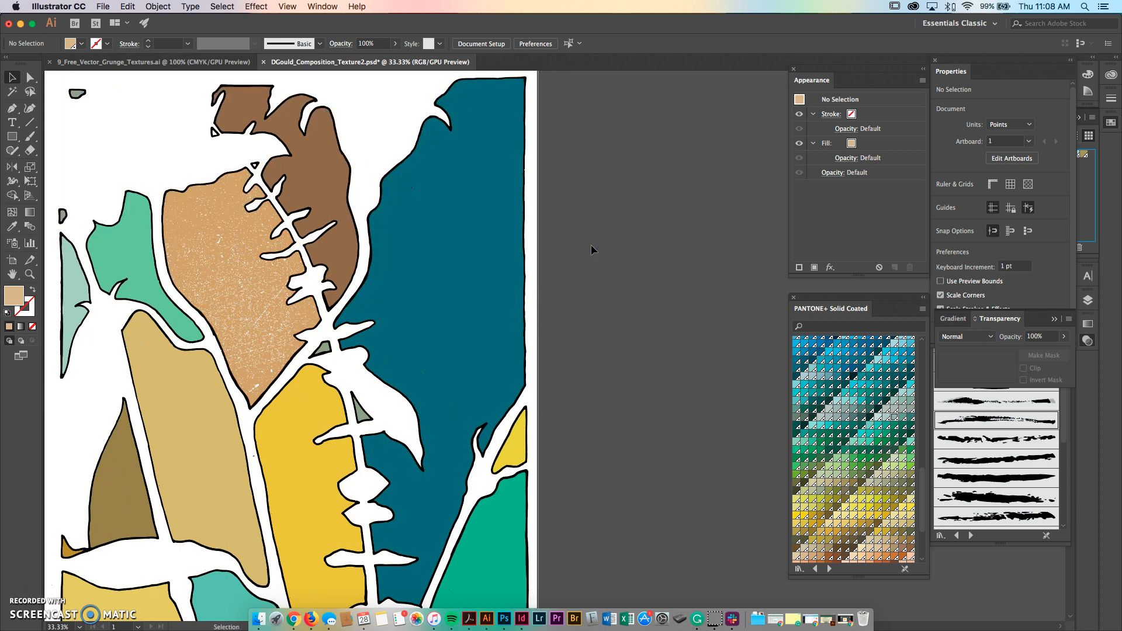
{"action": "left_click_drag", "start_coordinate": [591, 250], "coordinate": [603, 192]}
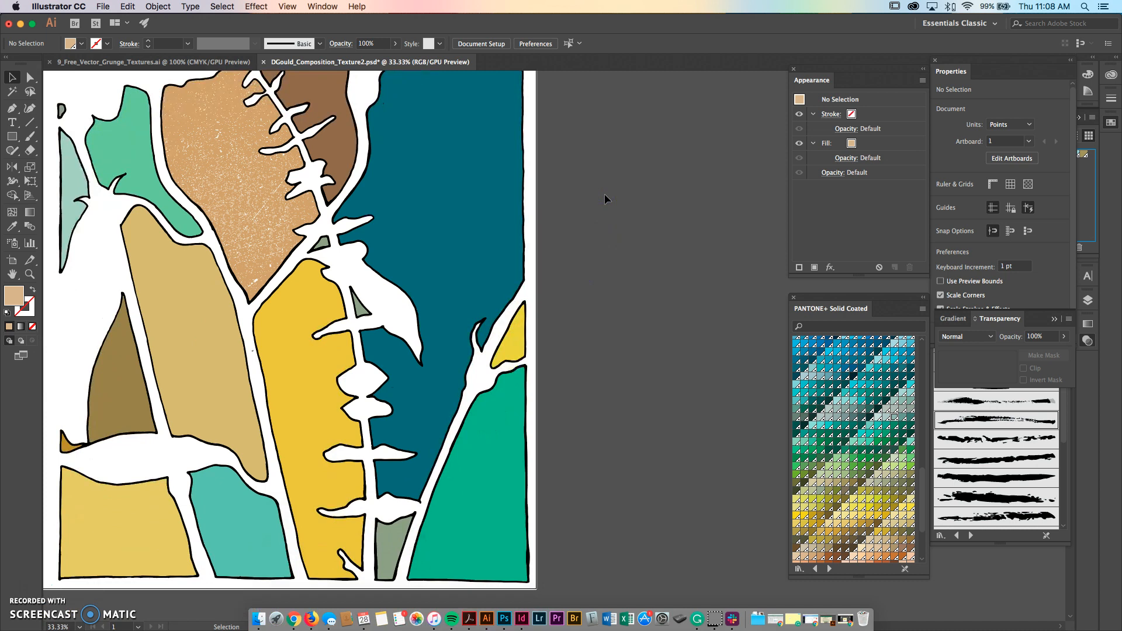
{"action": "left_click", "coordinate": [30, 139]}
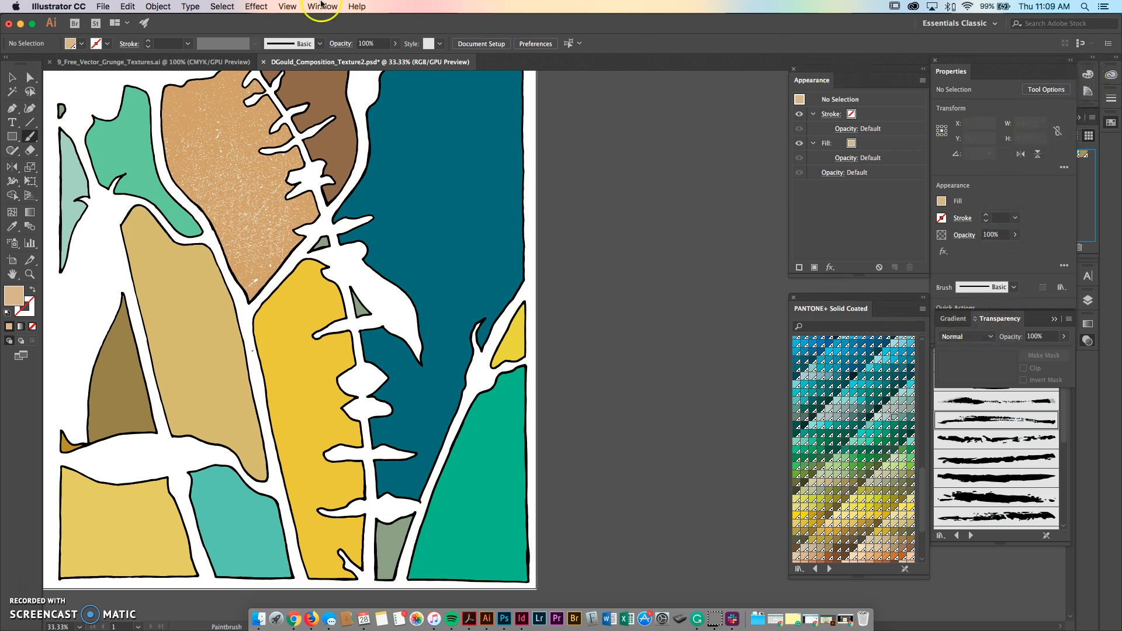
{"action": "left_click", "coordinate": [322, 6]}
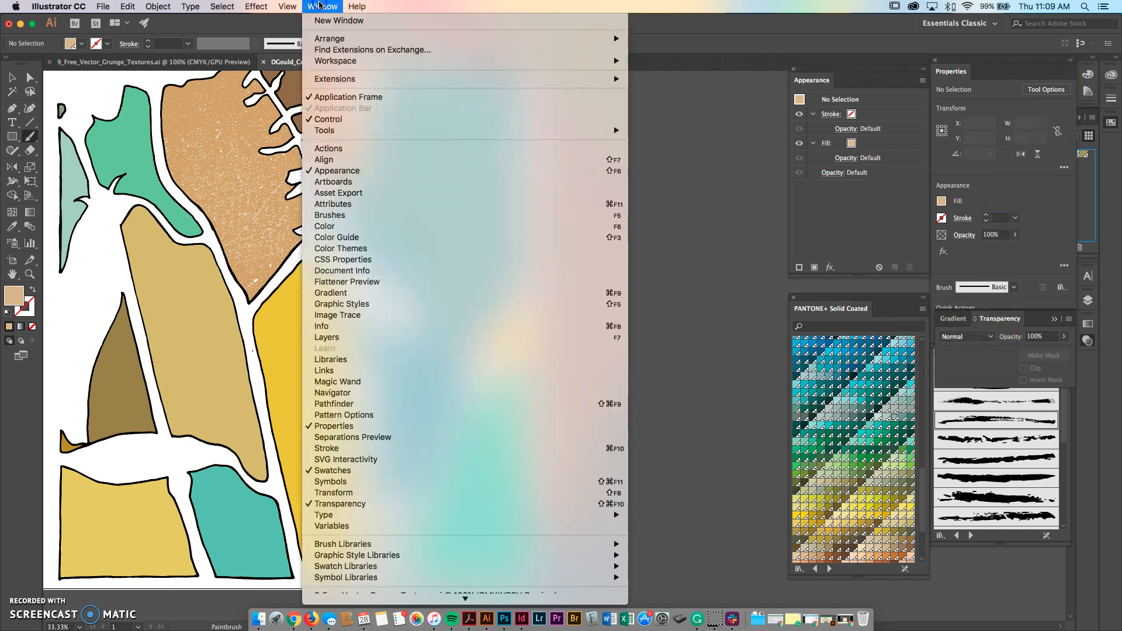
{"action": "left_click", "coordinate": [330, 215]}
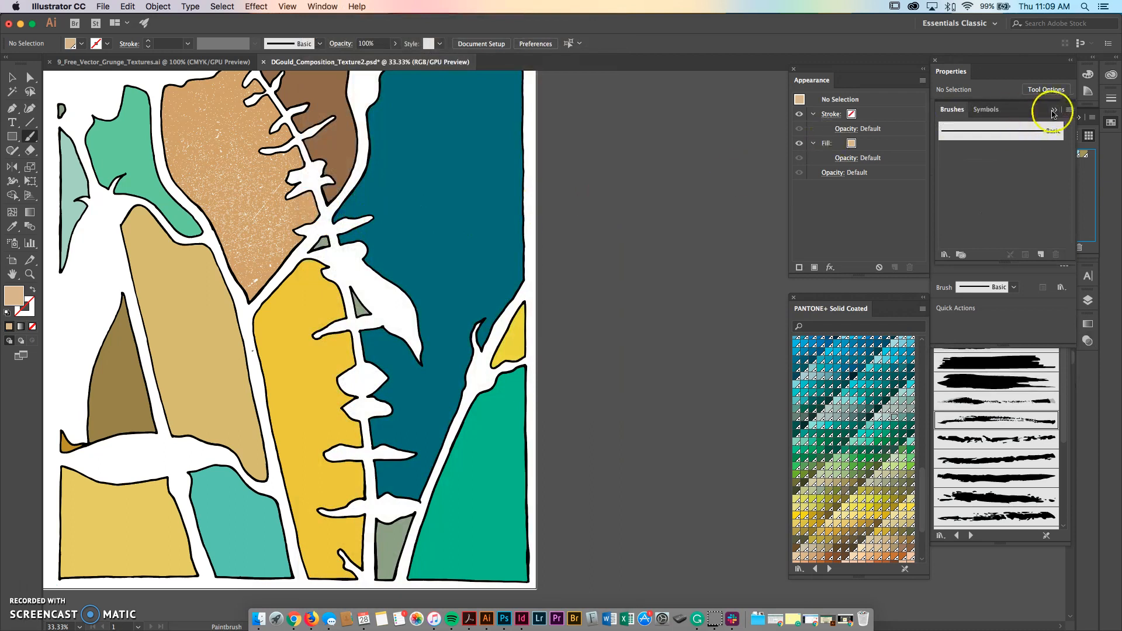
{"action": "left_click", "coordinate": [988, 326]}
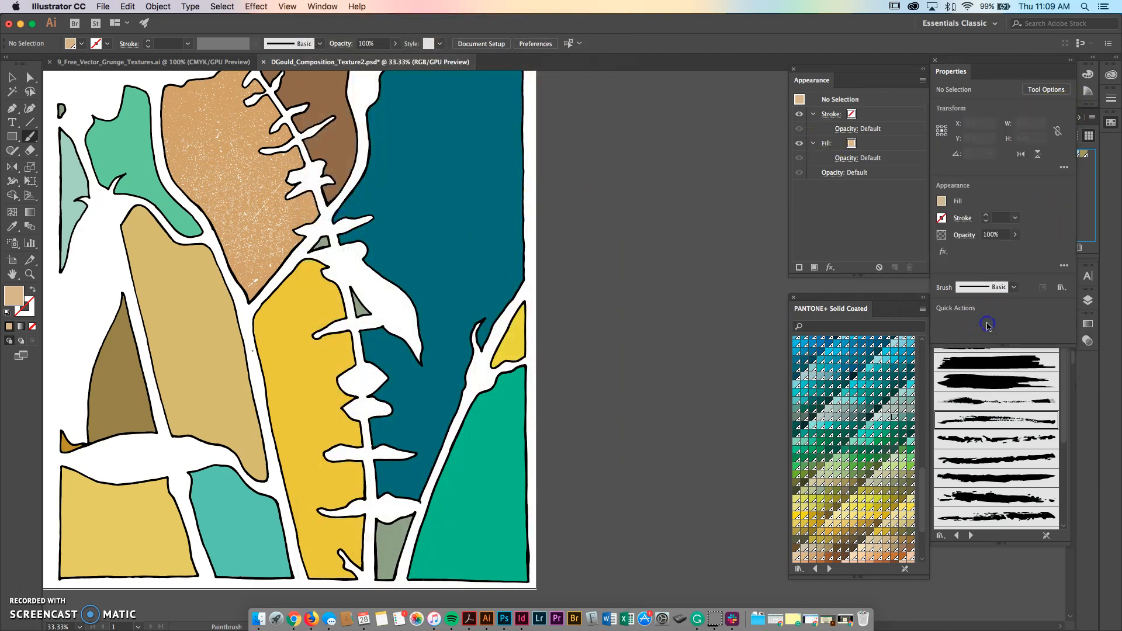
{"action": "left_click", "coordinate": [1009, 355]}
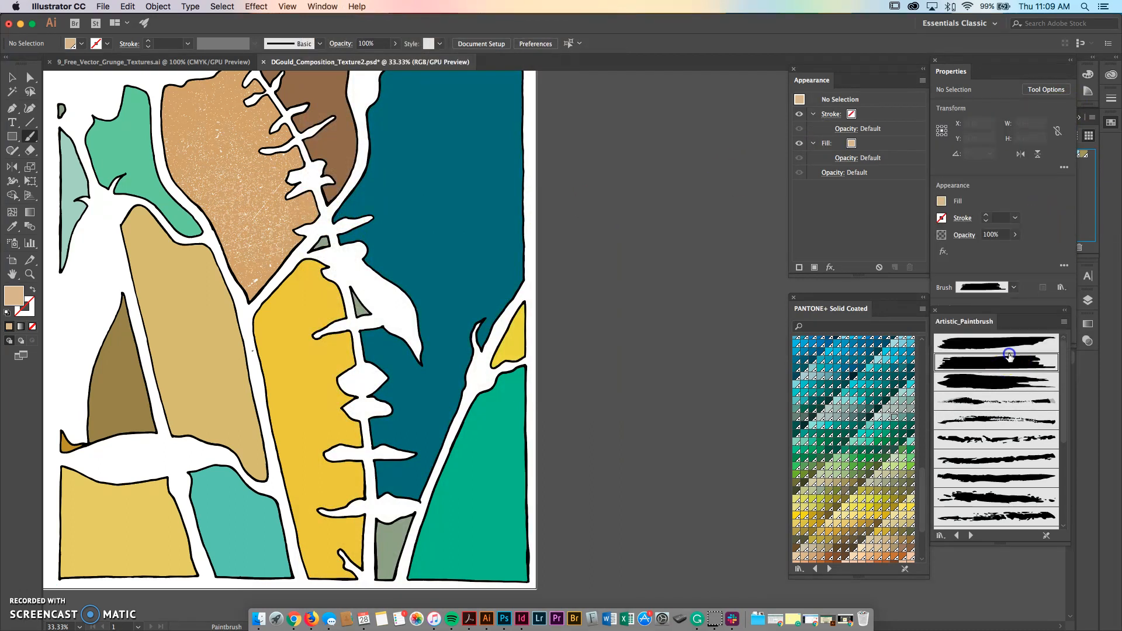
Close the brush library and the Properties panel, and reopen the Artistic_Paintbrush library among the Artistic brush libraries
{"action": "left_click", "coordinate": [935, 310]}
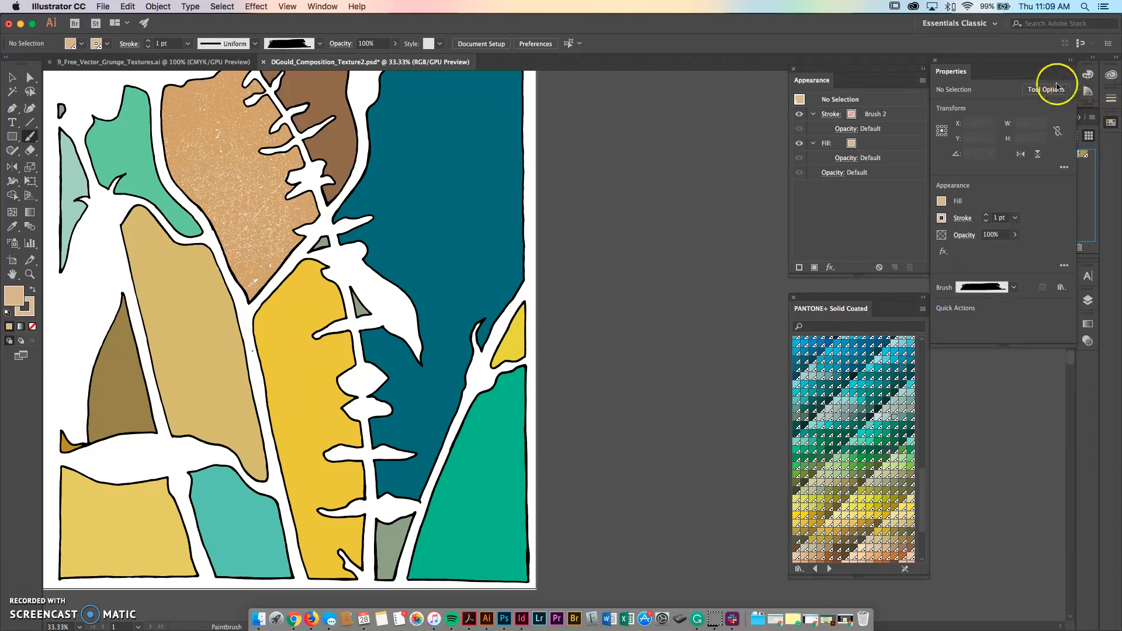
{"action": "left_click", "coordinate": [934, 63]}
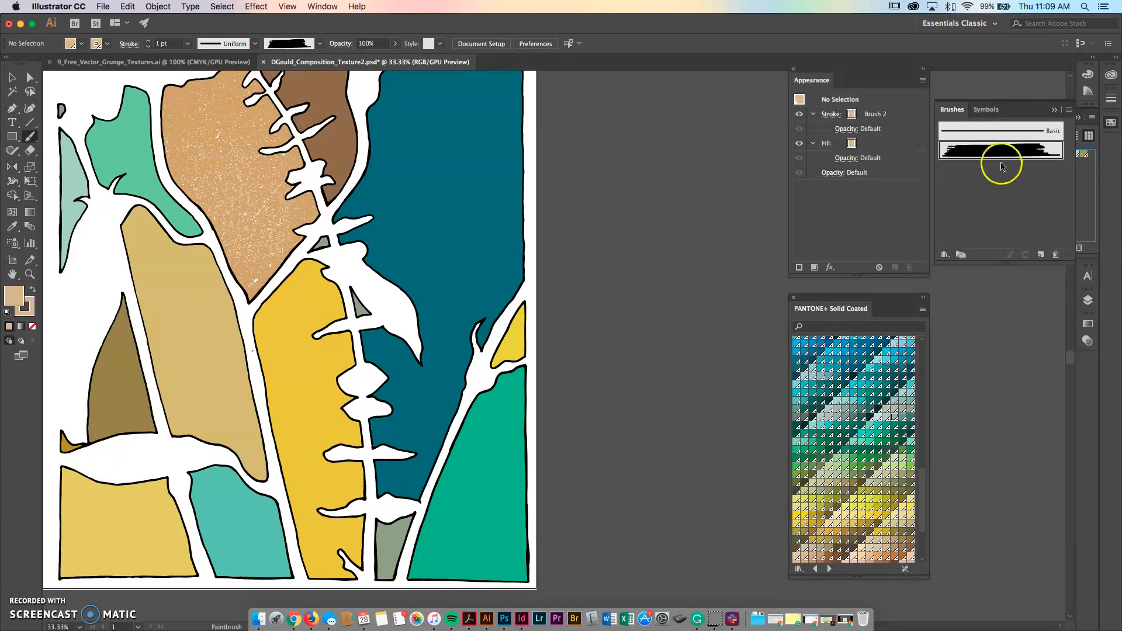
{"action": "left_click", "coordinate": [1069, 112]}
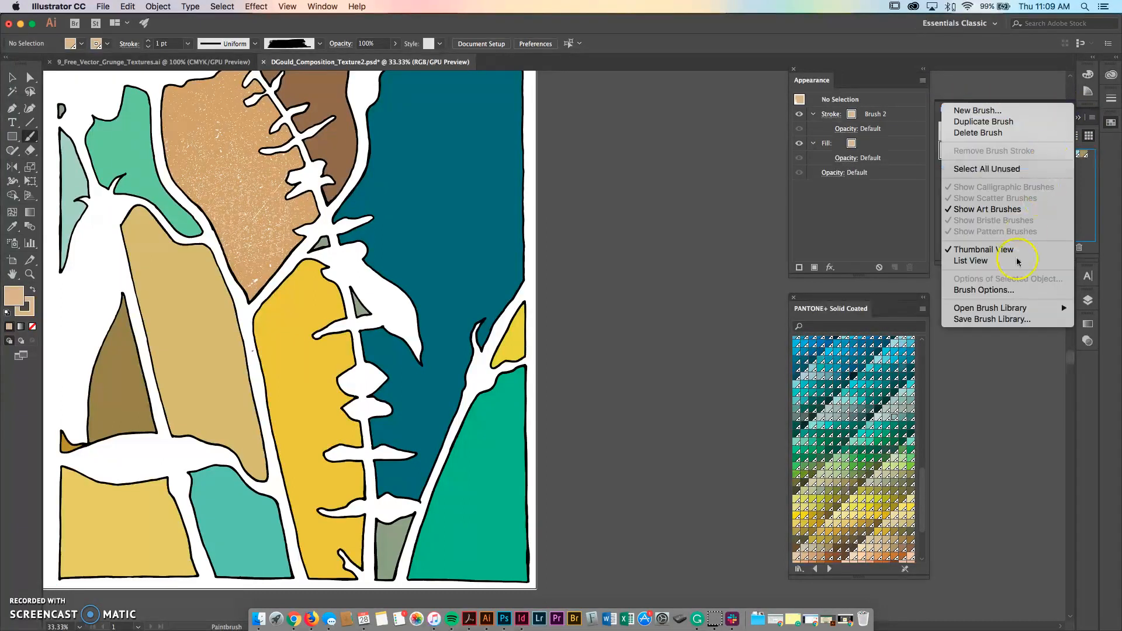
{"action": "mouse_move", "coordinate": [1000, 313]}
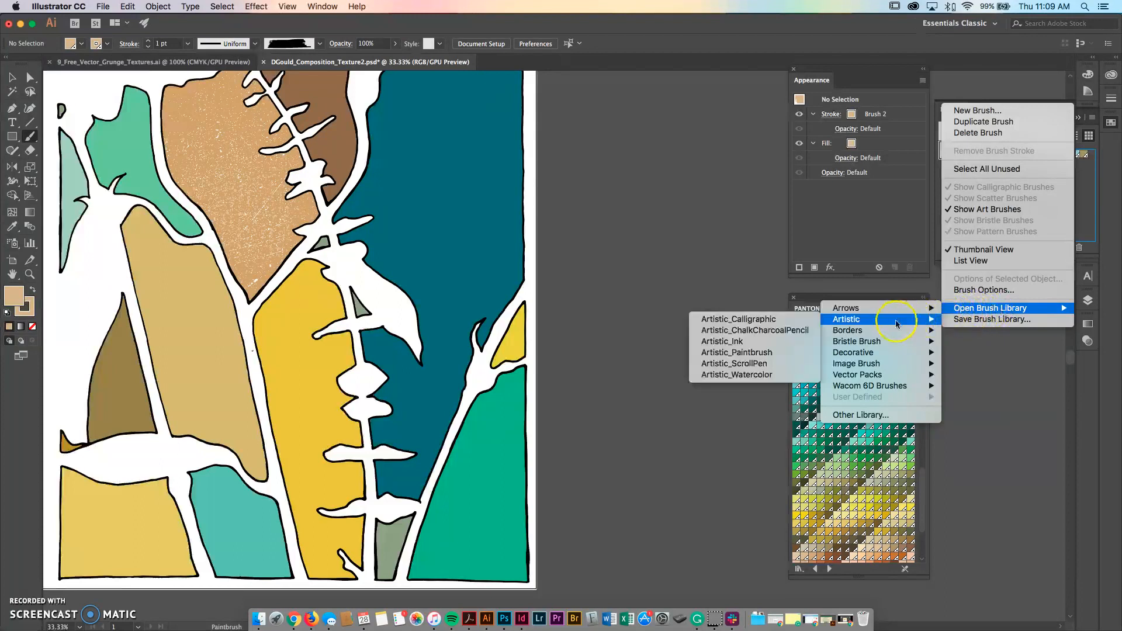
{"action": "mouse_move", "coordinate": [871, 320]}
{"action": "left_click", "coordinate": [759, 355]}
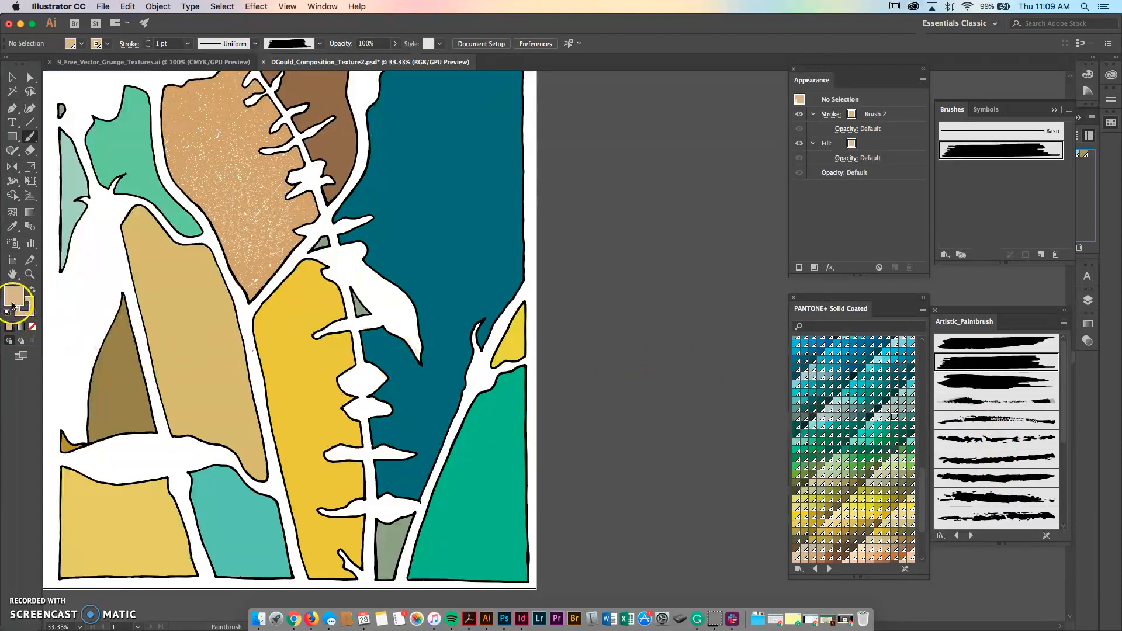
Set the paintbrush's fill to none and its stroke color to white (FFFFFF)
{"action": "left_click", "coordinate": [13, 296]}
{"action": "left_click", "coordinate": [72, 44]}
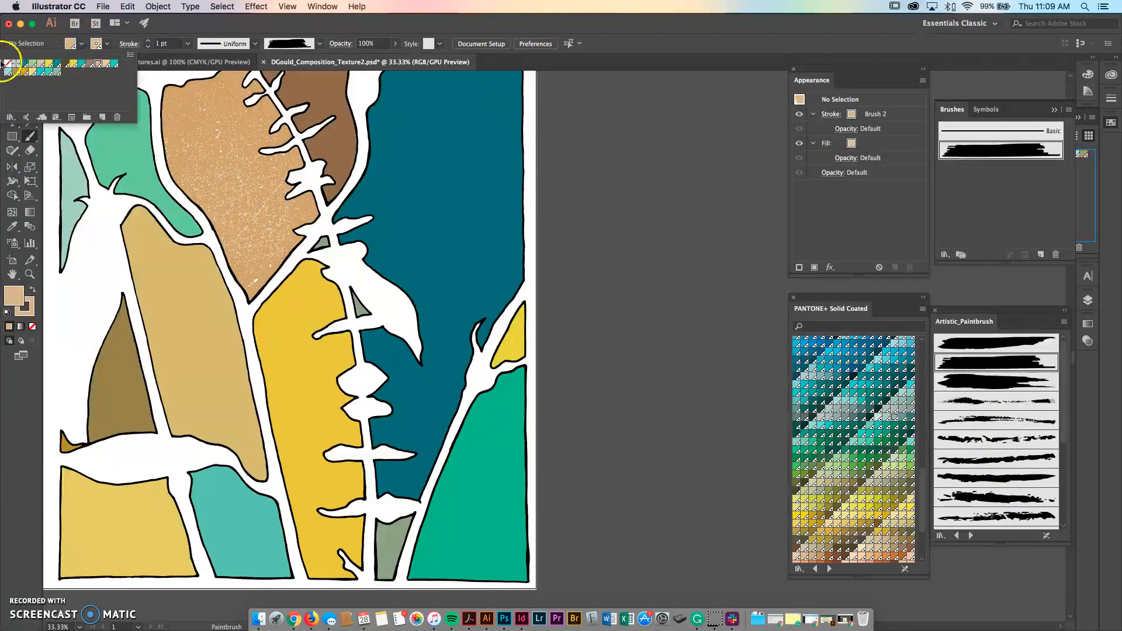
{"action": "left_click", "coordinate": [9, 64]}
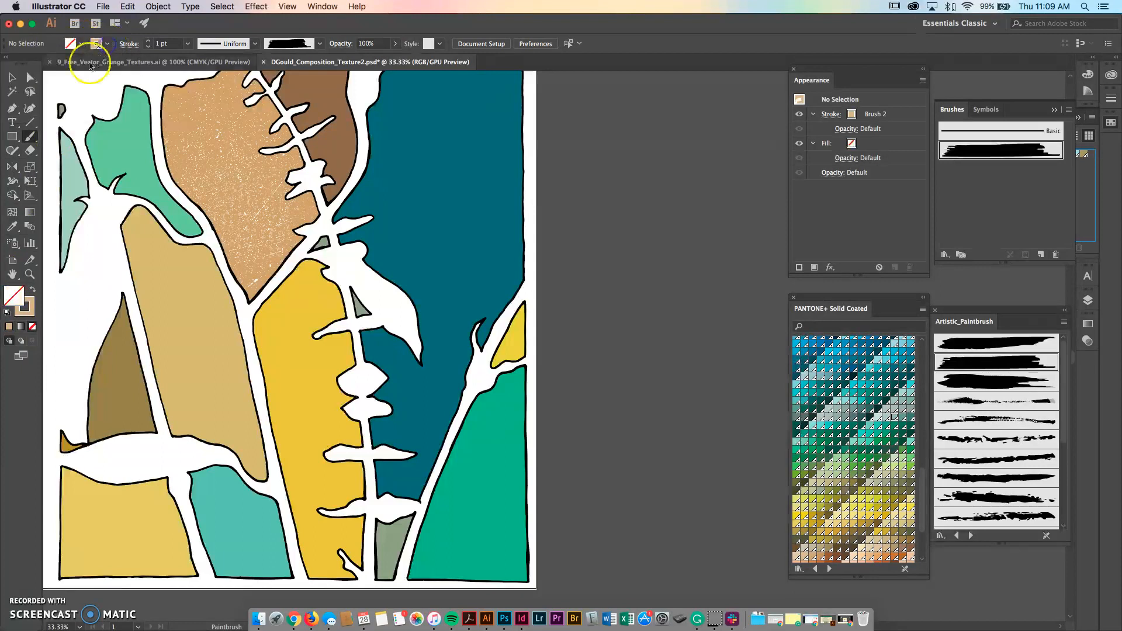
{"action": "left_click", "coordinate": [108, 44]}
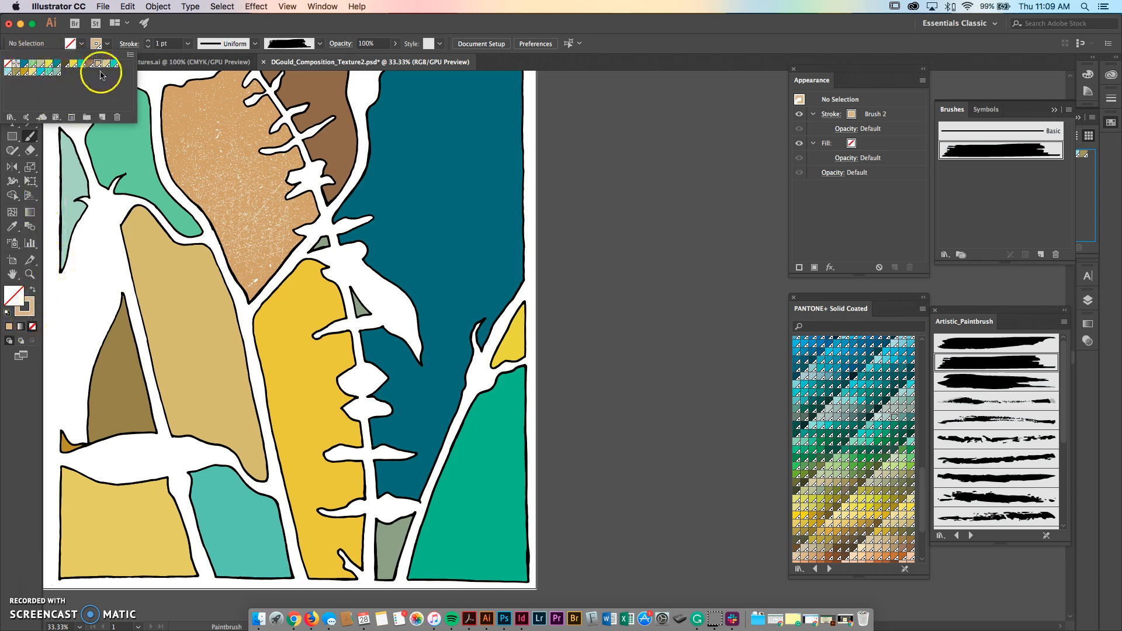
{"action": "left_click", "coordinate": [97, 42]}
{"action": "double_click", "coordinate": [33, 310]}
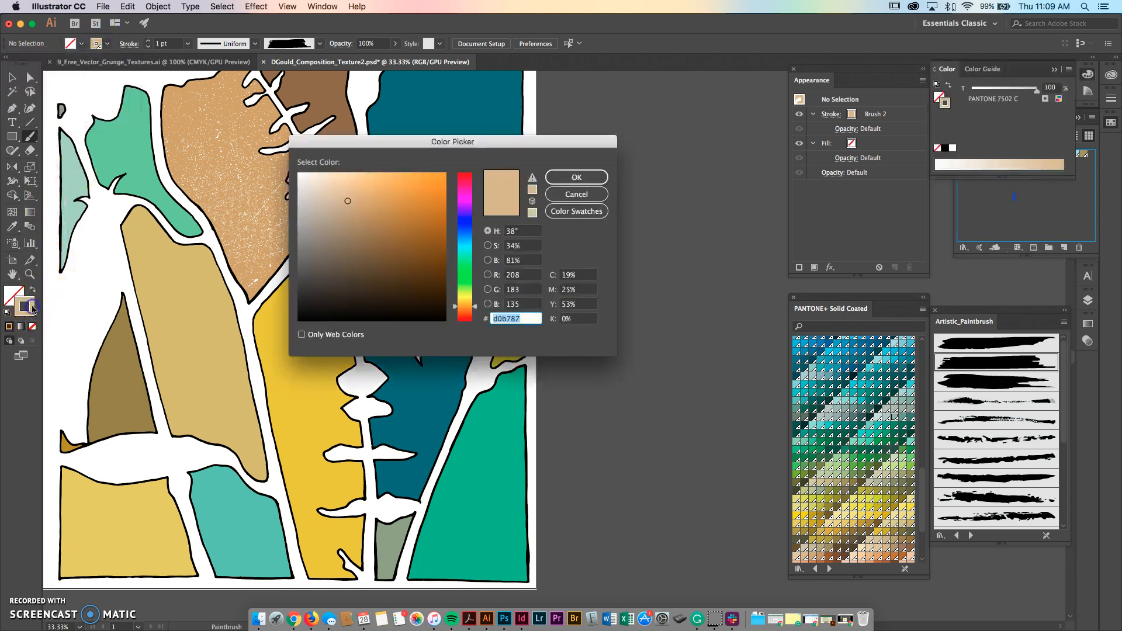
{"action": "left_click_drag", "start_coordinate": [354, 214], "coordinate": [284, 163]}
{"action": "left_click", "coordinate": [562, 175]}
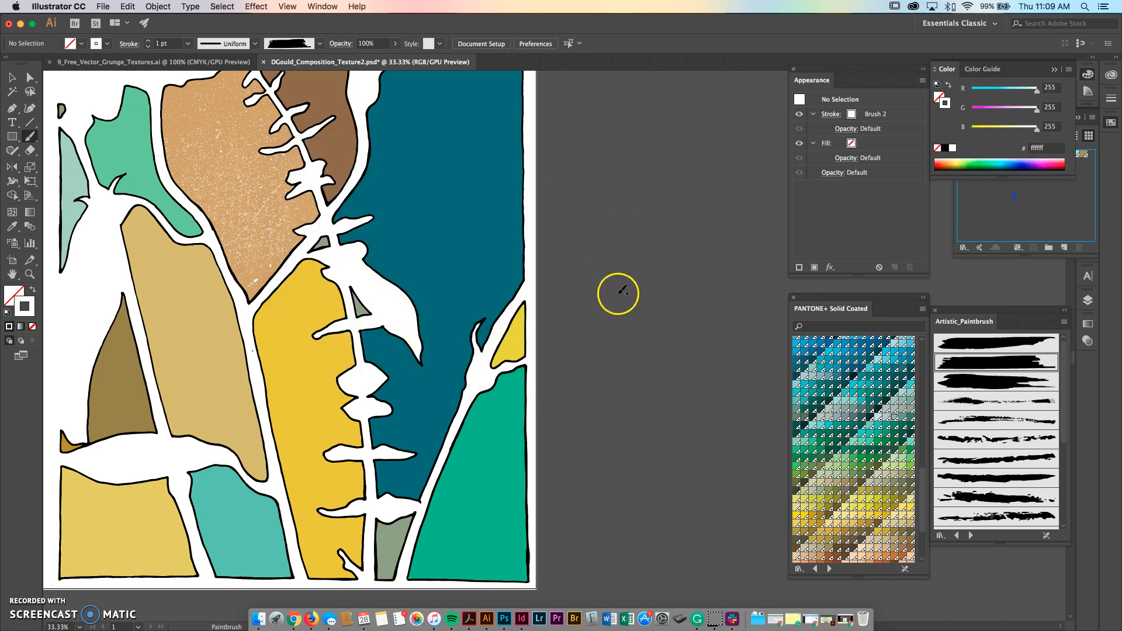
Paint several thin, crossing white strokes and short marks with Dry Brush 1 on the empty canvas beside the artboard
{"action": "left_click", "coordinate": [1003, 401]}
{"action": "left_click_drag", "start_coordinate": [590, 428], "coordinate": [679, 202]}
{"action": "left_click_drag", "start_coordinate": [615, 398], "coordinate": [679, 235]}
{"action": "left_click_drag", "start_coordinate": [640, 347], "coordinate": [623, 308]}
{"action": "left_click_drag", "start_coordinate": [649, 211], "coordinate": [625, 331]}
{"action": "left_click_drag", "start_coordinate": [621, 272], "coordinate": [612, 314]}
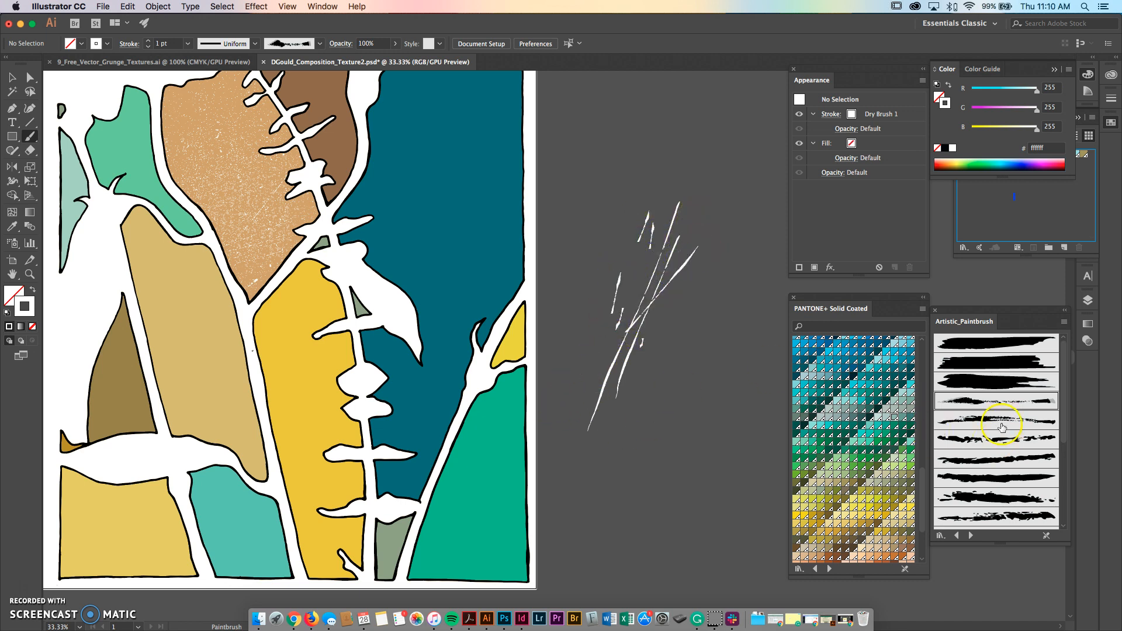
Add two long, thick white strokes and small dabs among the thin strokes using Brush 3
{"action": "left_click", "coordinate": [1001, 381]}
{"action": "left_click_drag", "start_coordinate": [653, 250], "coordinate": [647, 349]}
{"action": "key", "text": "super+z"}
{"action": "left_click_drag", "start_coordinate": [687, 266], "coordinate": [645, 383]}
{"action": "left_click", "coordinate": [636, 277]}
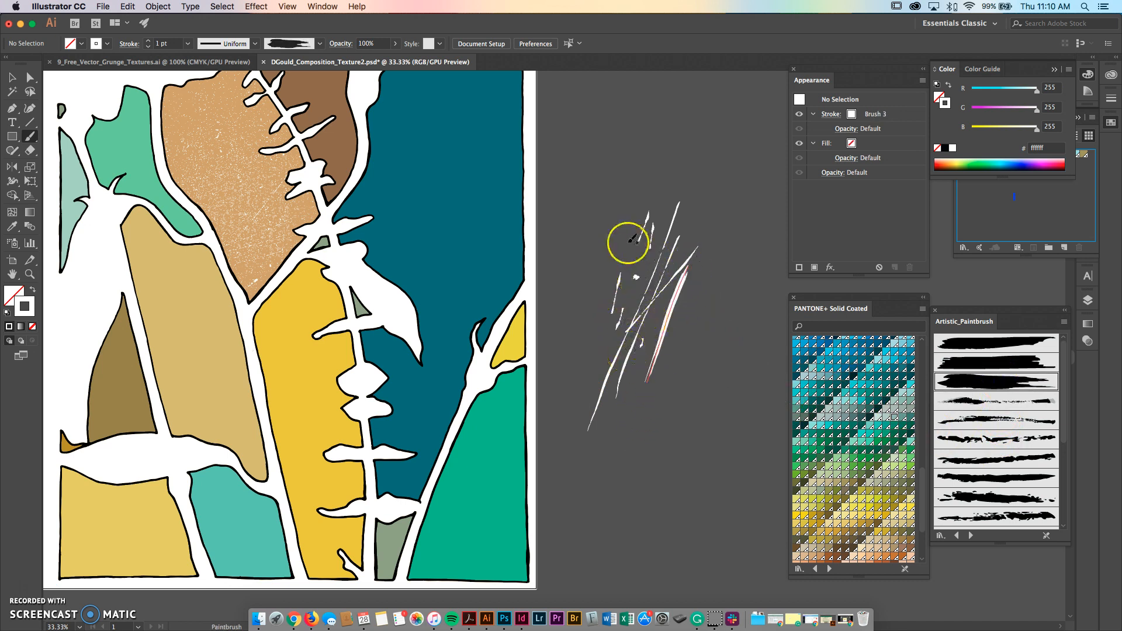
{"action": "left_click_drag", "start_coordinate": [622, 230], "coordinate": [617, 403]}
Add rough white strokes and small specks around the painted cluster with Dry Brush 7, leaving nothing selected
{"action": "left_click", "coordinate": [1026, 515]}
{"action": "left_click_drag", "start_coordinate": [632, 210], "coordinate": [647, 305]}
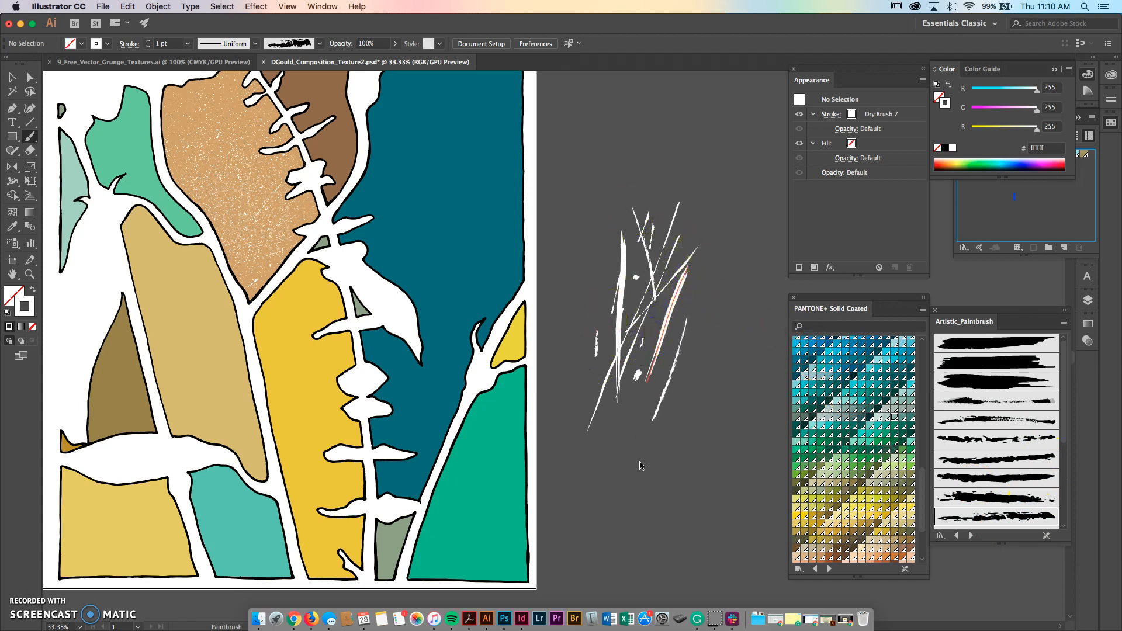
{"action": "left_click_drag", "start_coordinate": [695, 274], "coordinate": [690, 285]}
{"action": "left_click", "coordinate": [584, 133], "text": "super"}
Select all the white brush strokes beside the artboard, expand their appearance into shapes, and deselect them
{"action": "key", "text": "v"}
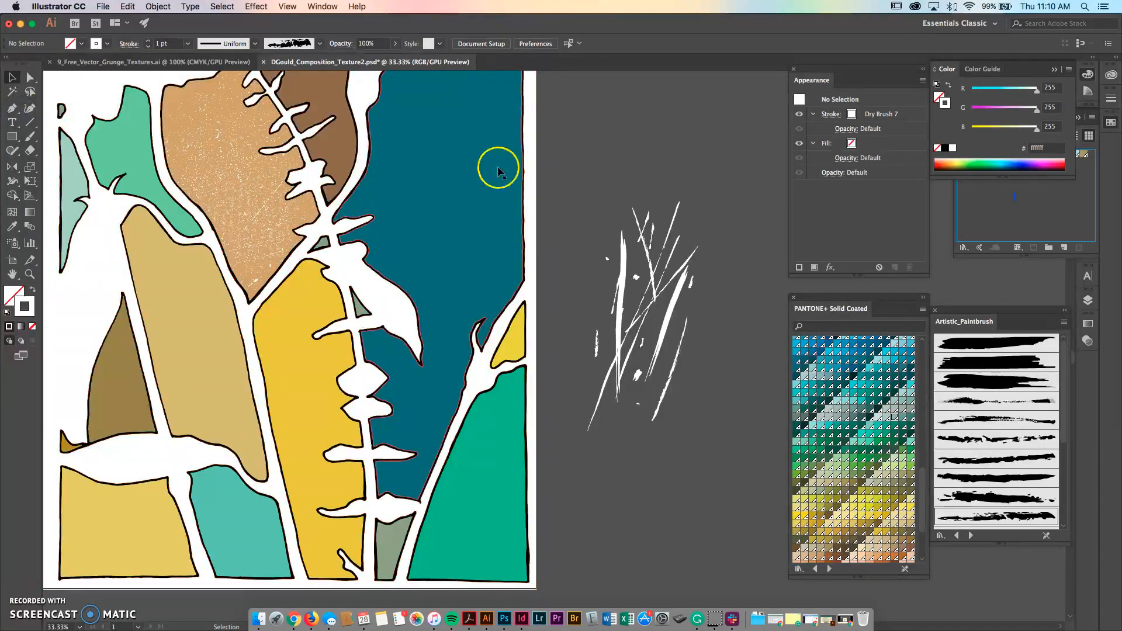
{"action": "left_click_drag", "start_coordinate": [727, 461], "coordinate": [727, 465]}
{"action": "left_click", "coordinate": [643, 244]}
{"action": "left_click", "coordinate": [637, 331]}
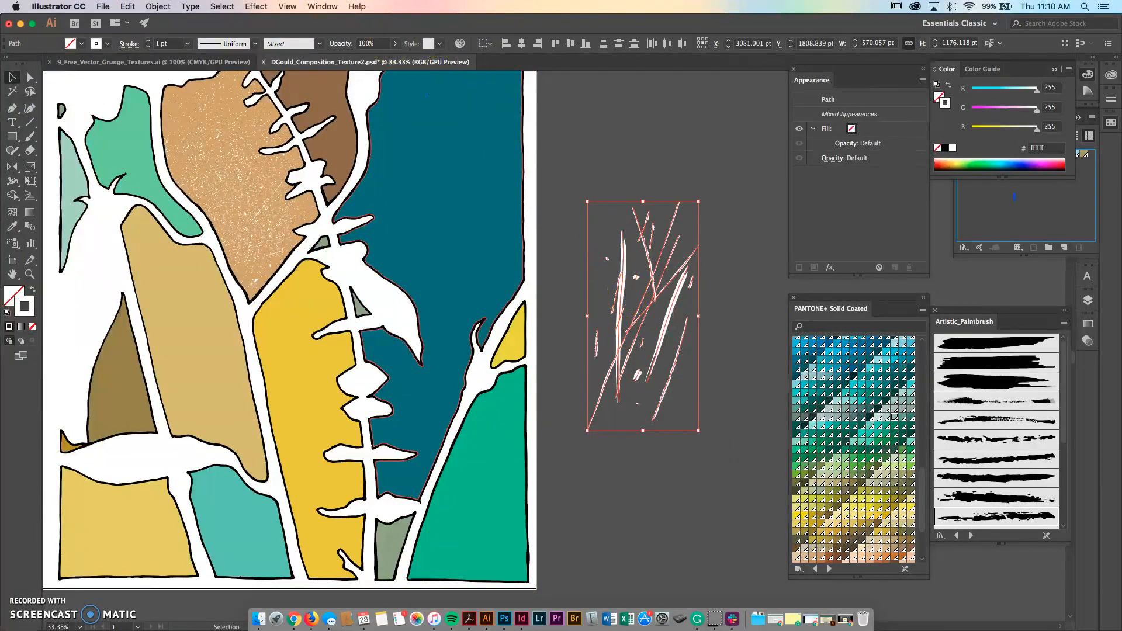
{"action": "left_click", "coordinate": [161, 7]}
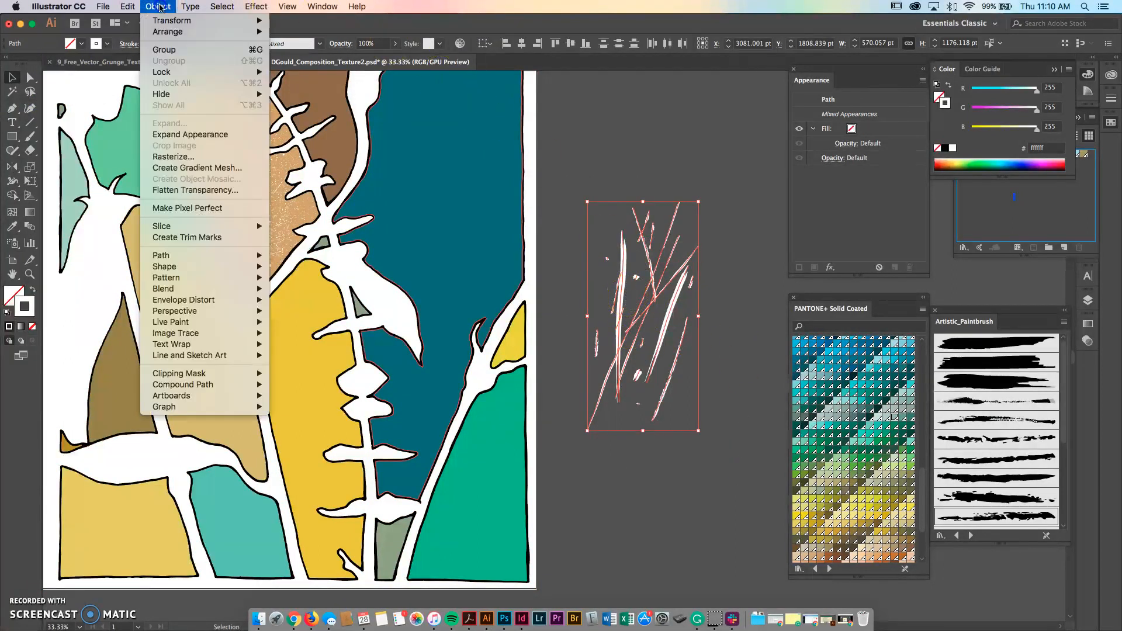
{"action": "left_click", "coordinate": [190, 134]}
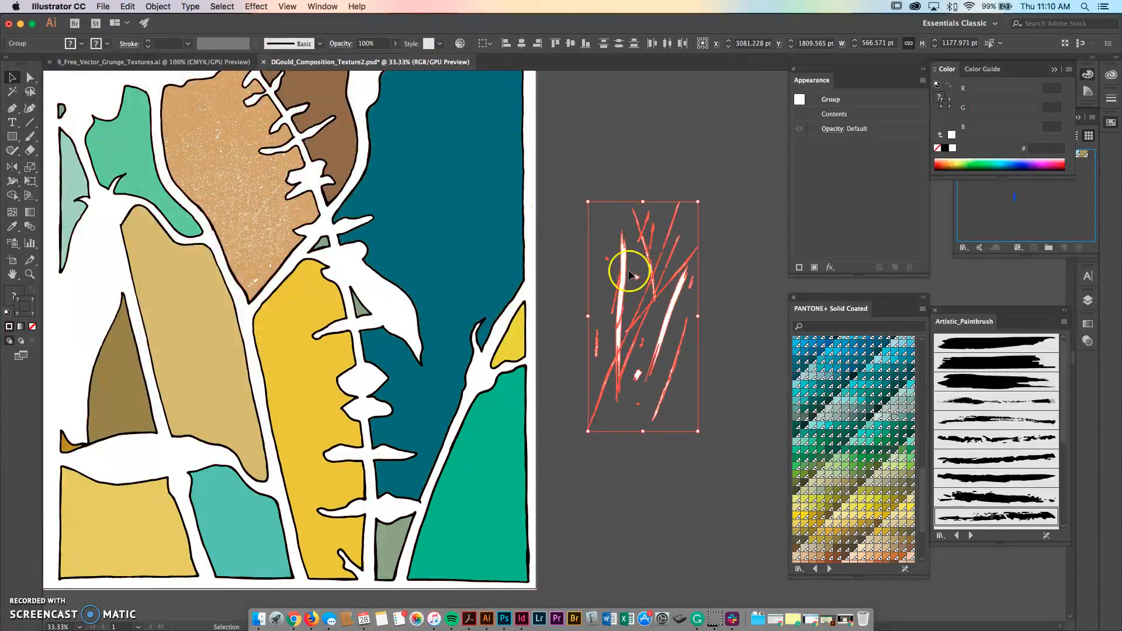
{"action": "scroll", "coordinate": [628, 274], "scroll_direction": "up", "scroll_amount": 3}
{"action": "scroll", "coordinate": [655, 248], "scroll_direction": "down", "scroll_amount": 2}
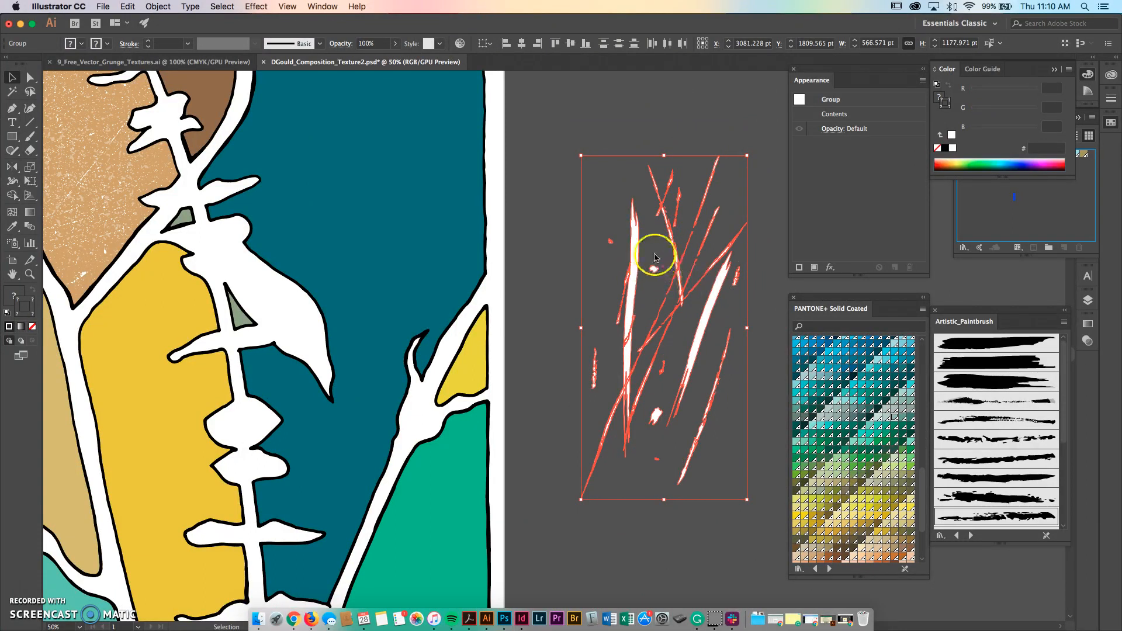
{"action": "scroll", "coordinate": [634, 221], "scroll_direction": "up", "scroll_amount": 2}
{"action": "scroll", "coordinate": [646, 258], "scroll_direction": "down", "scroll_amount": 3}
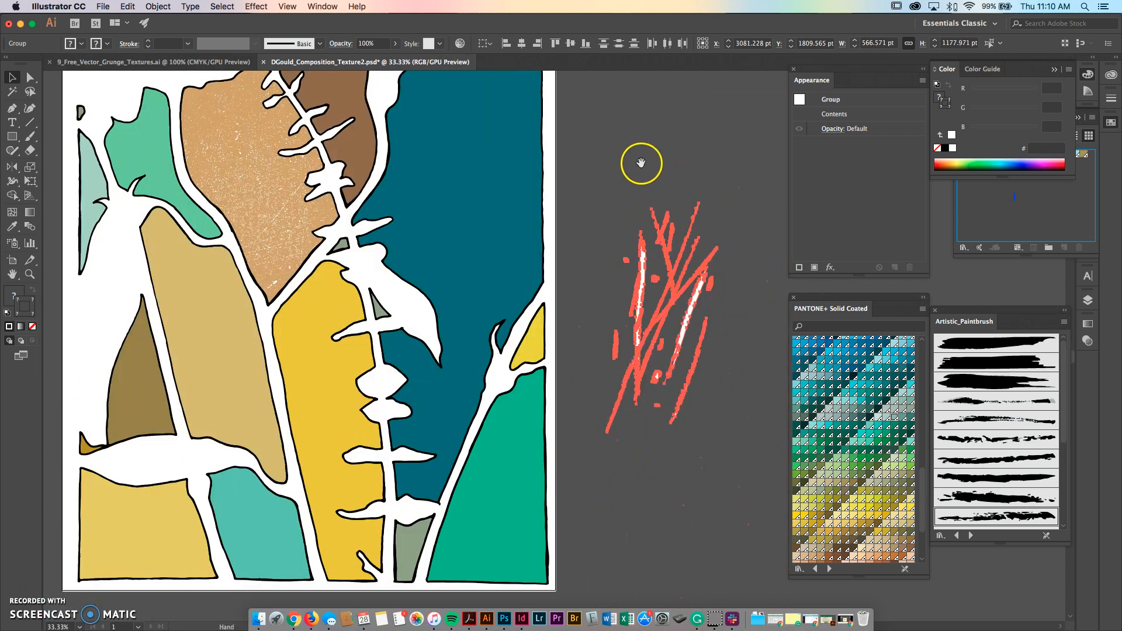
{"action": "scroll", "coordinate": [643, 164], "scroll_direction": "down", "scroll_amount": 1}
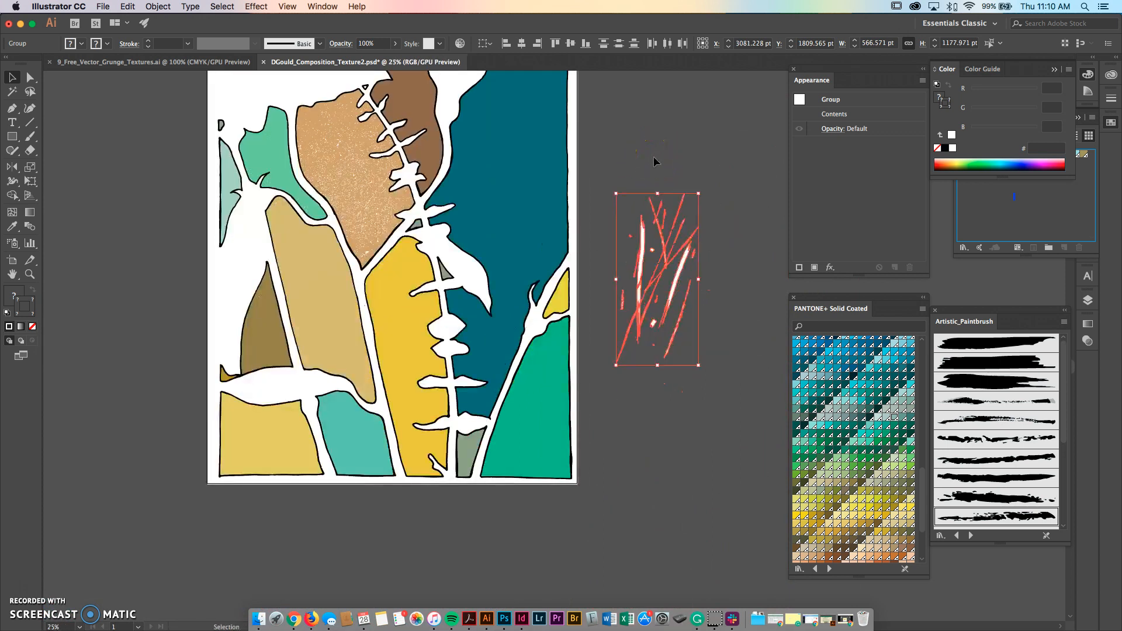
{"action": "left_click", "coordinate": [660, 145]}
Give the tall central yellow shape an opacity mask with Clip off and Invert Mask on, and open the mask for editing
{"action": "left_click", "coordinate": [409, 345]}
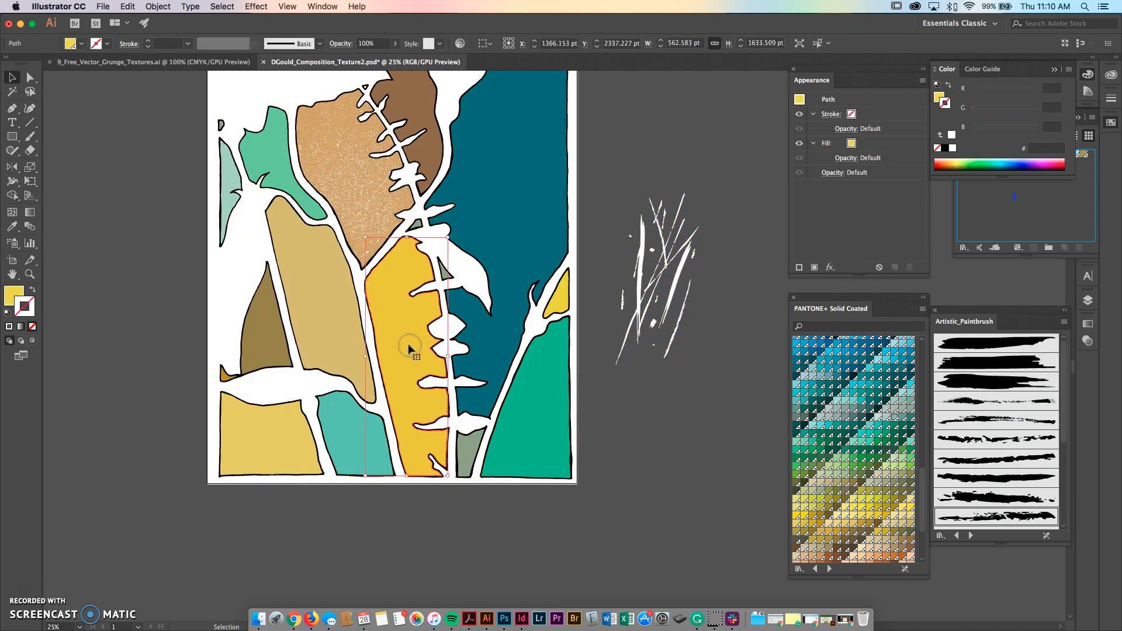
{"action": "left_click", "coordinate": [1086, 342]}
{"action": "left_click", "coordinate": [1038, 356]}
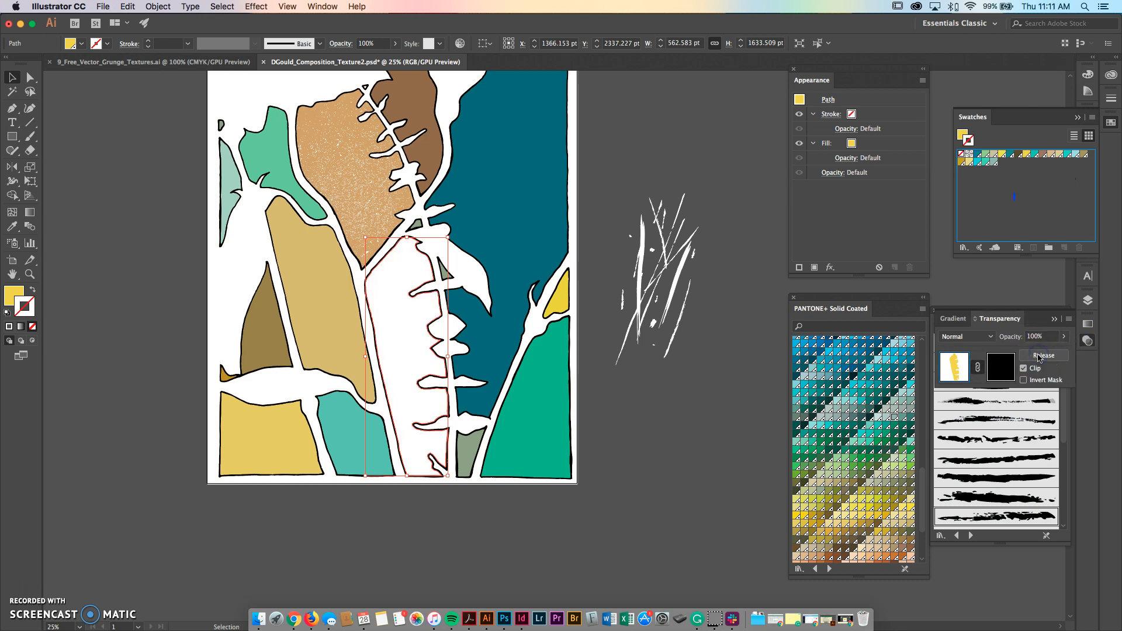
{"action": "left_click", "coordinate": [1023, 368]}
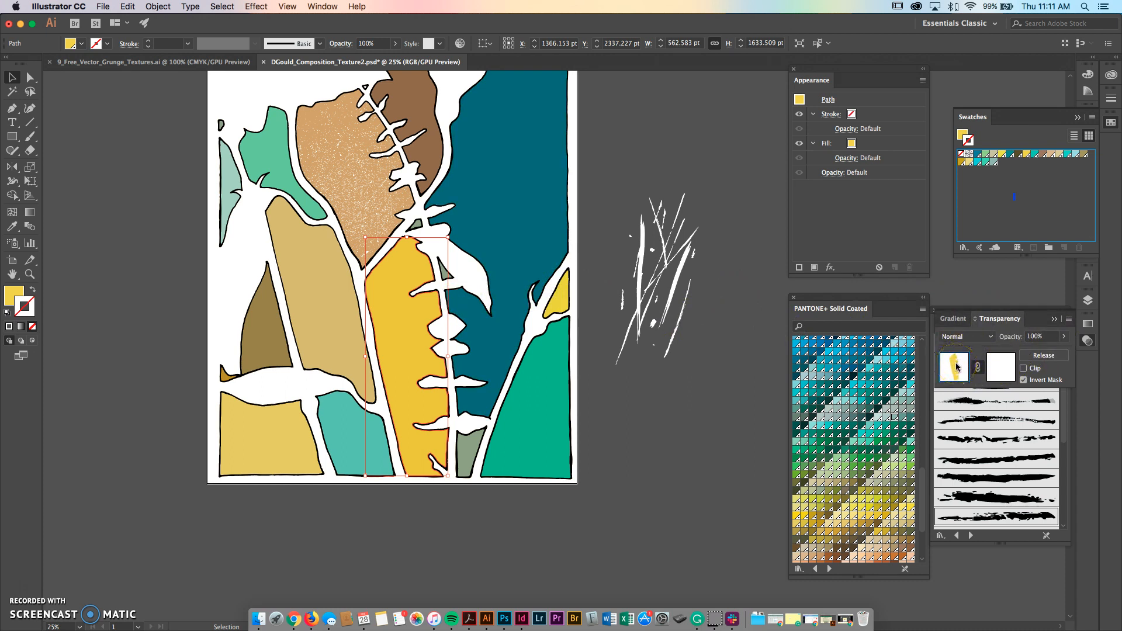
{"action": "left_click", "coordinate": [1000, 363]}
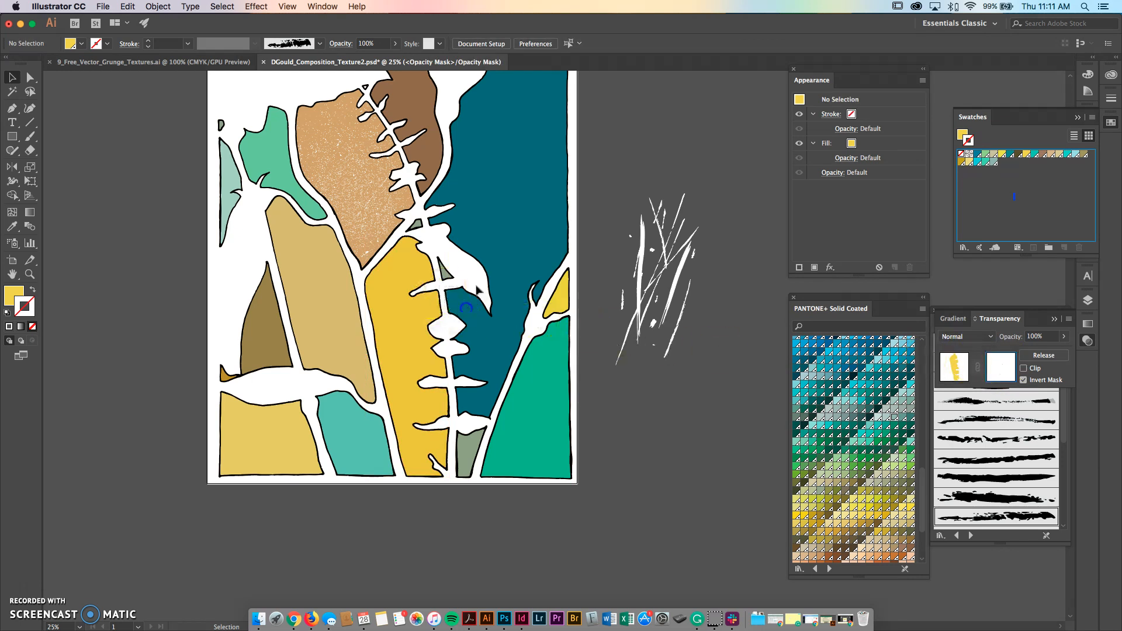
Paste the expanded brush strokes into the mask, move them over the yellow shape, and enlarge them to about 616 by 1529 pt
{"action": "left_click_drag", "start_coordinate": [452, 359], "coordinate": [452, 360]}
{"action": "left_click", "coordinate": [442, 330]}
{"action": "left_click", "coordinate": [454, 337]}
{"action": "left_click", "coordinate": [129, 5]}
{"action": "left_click", "coordinate": [166, 83]}
{"action": "left_click_drag", "start_coordinate": [553, 290], "coordinate": [417, 296]}
{"action": "mouse_move", "coordinate": [460, 266]}
{"action": "left_mouse_down"}
{"action": "mouse_move", "coordinate": [476, 228]}
{"action": "mouse_move", "coordinate": [446, 254]}
{"action": "left_mouse_up"}
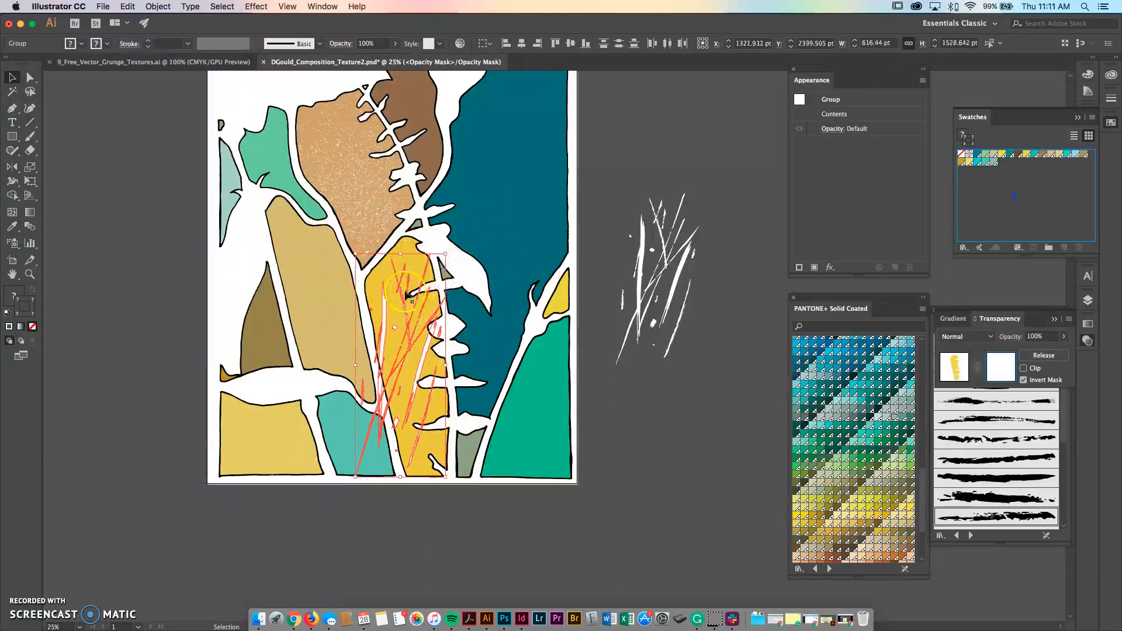
Rotate the stroke group counterclockwise to follow the yellow shape, place it at about X 1384, Y 2403 pt, and deselect it
{"action": "left_click_drag", "start_coordinate": [408, 295], "coordinate": [428, 277]}
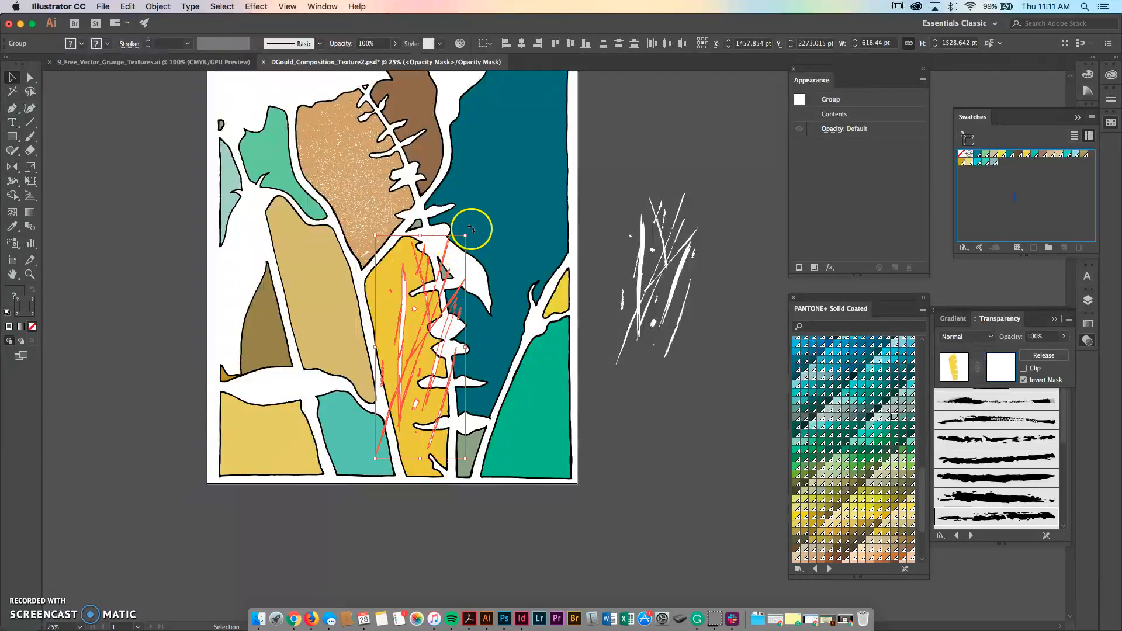
{"action": "left_click_drag", "start_coordinate": [471, 233], "coordinate": [439, 228]}
{"action": "left_click_drag", "start_coordinate": [422, 269], "coordinate": [410, 300]}
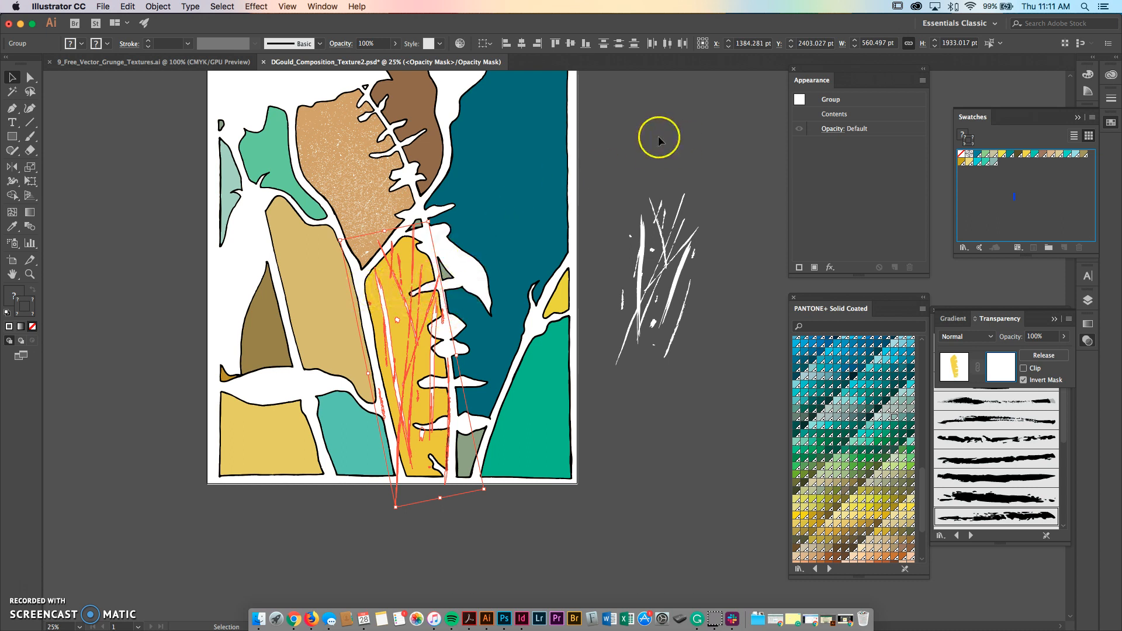
{"action": "left_click", "coordinate": [675, 138]}
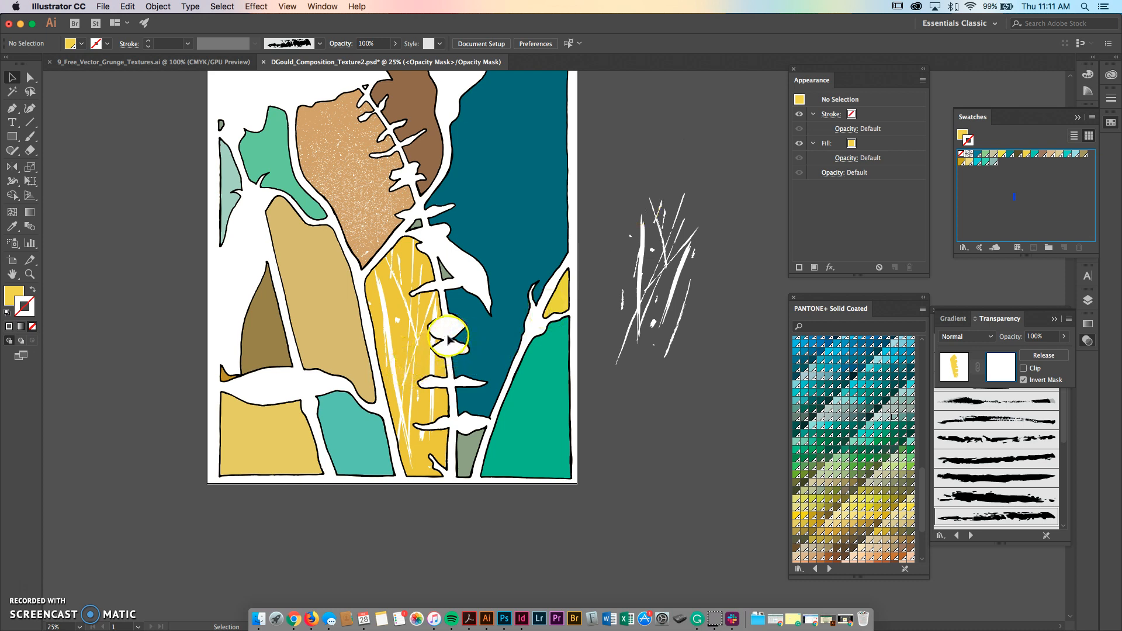
Leave mask editing for the artwork, deselect the yellow shape, and briefly check the vector grunge textures document
{"action": "left_click", "coordinate": [955, 366]}
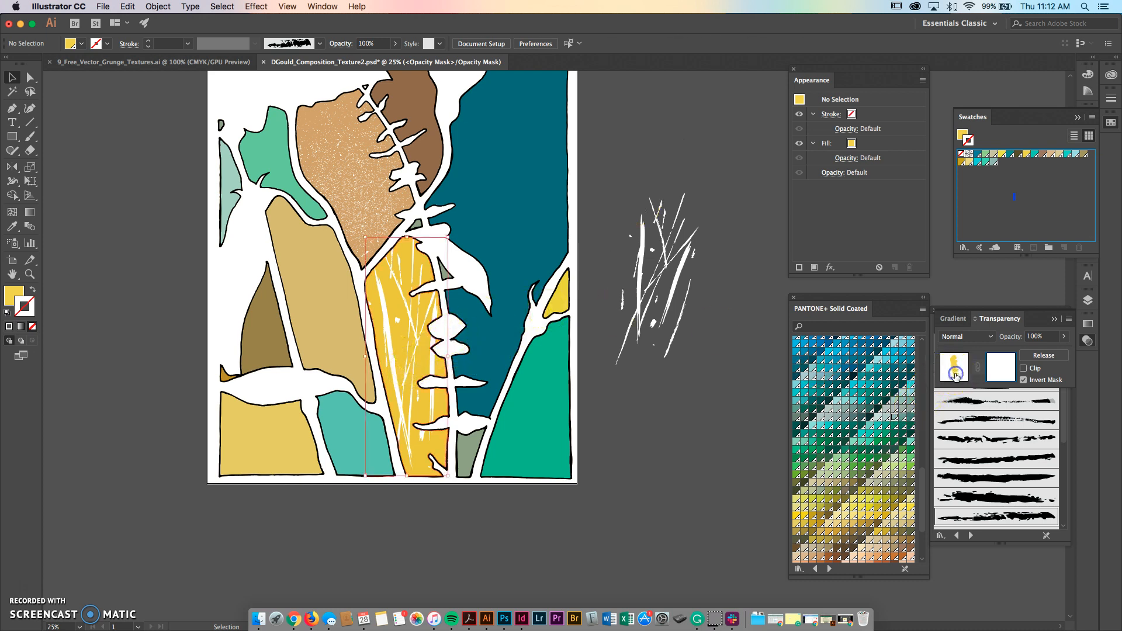
{"action": "left_click", "coordinate": [640, 133]}
{"action": "left_click_drag", "start_coordinate": [608, 142], "coordinate": [601, 165]}
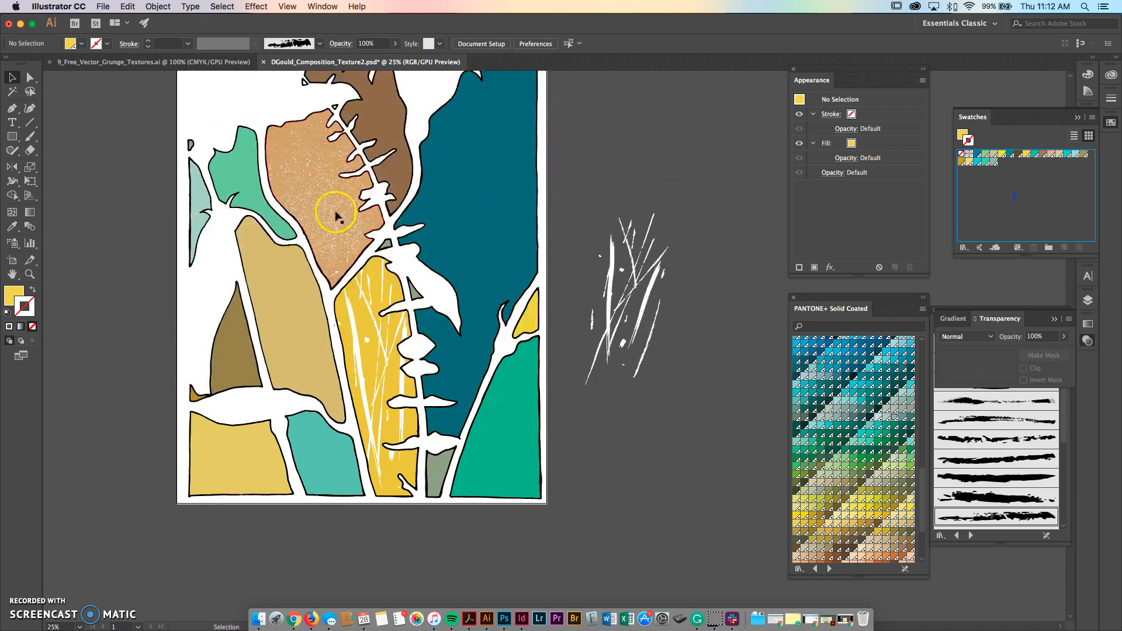
{"action": "left_click", "coordinate": [397, 328]}
{"action": "left_click", "coordinate": [332, 207], "text": "super"}
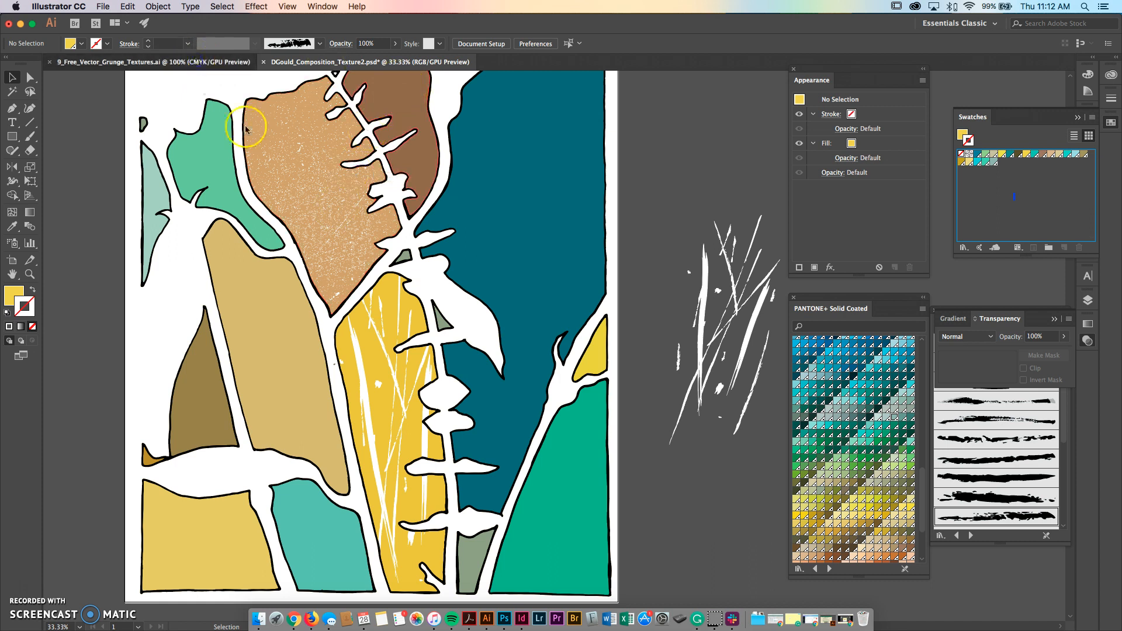
{"action": "left_click", "coordinate": [234, 61]}
{"action": "left_click", "coordinate": [373, 61]}
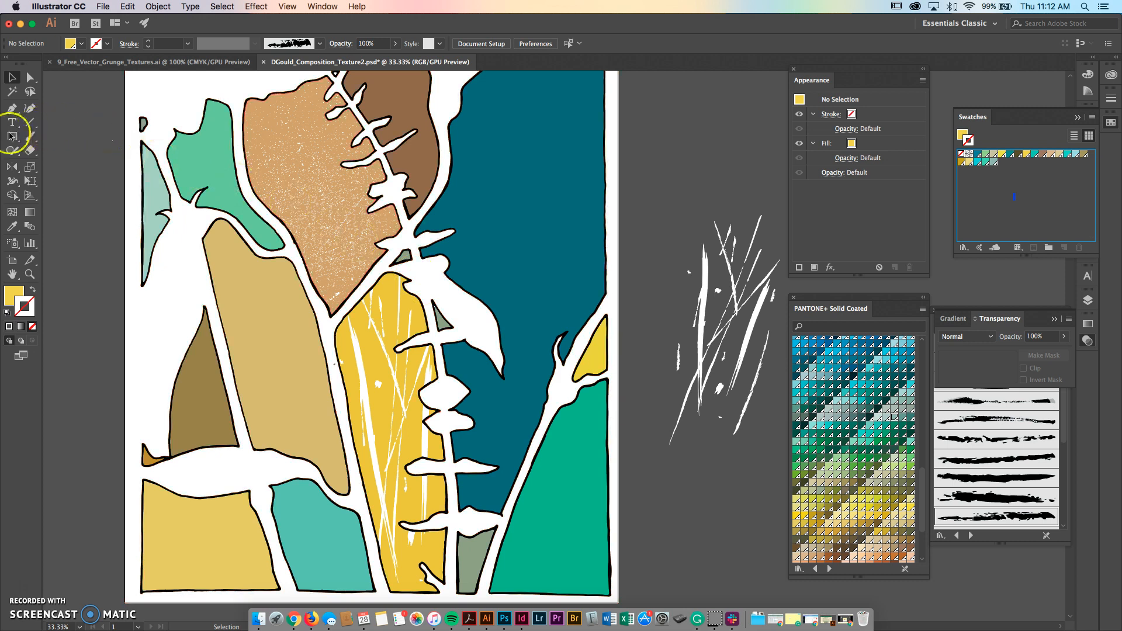
Paint three yellow Dry Brush 7 strokes above the white stroke cluster, covering about 237 by 831 pt
{"action": "left_click", "coordinate": [30, 136]}
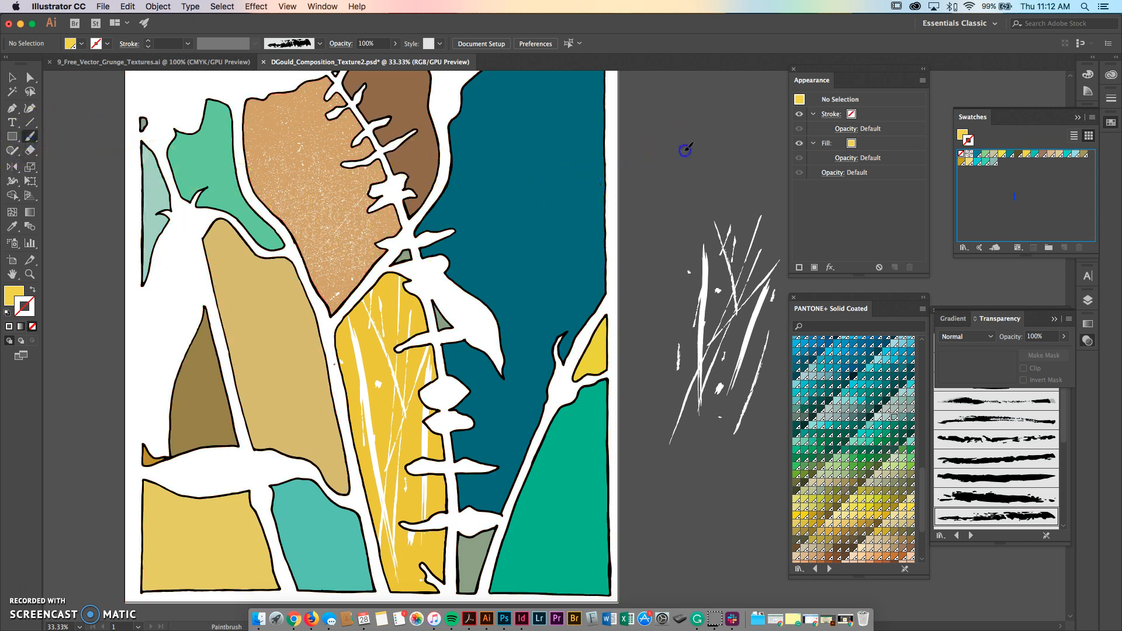
{"action": "left_click_drag", "start_coordinate": [683, 144], "coordinate": [673, 199]}
{"action": "left_click_drag", "start_coordinate": [711, 137], "coordinate": [689, 256]}
{"action": "left_click_drag", "start_coordinate": [671, 97], "coordinate": [717, 226]}
Select the three yellow brush strokes and expand their appearance into filled shapes
{"action": "key", "text": "v"}
{"action": "left_click_drag", "start_coordinate": [633, 83], "coordinate": [740, 195]}
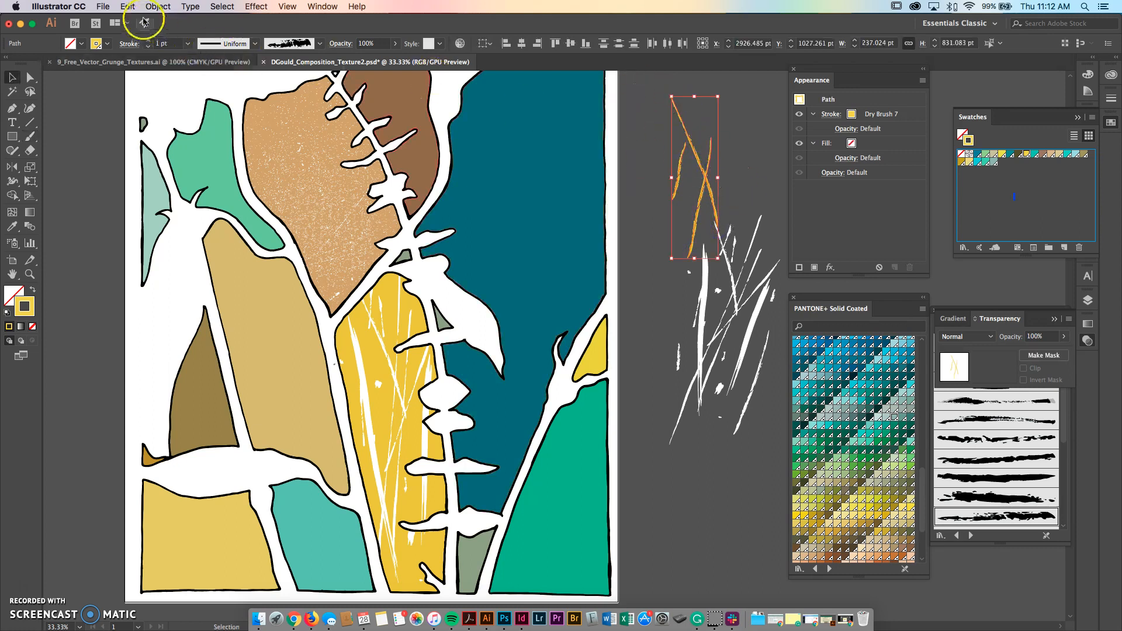
{"action": "left_click", "coordinate": [158, 6]}
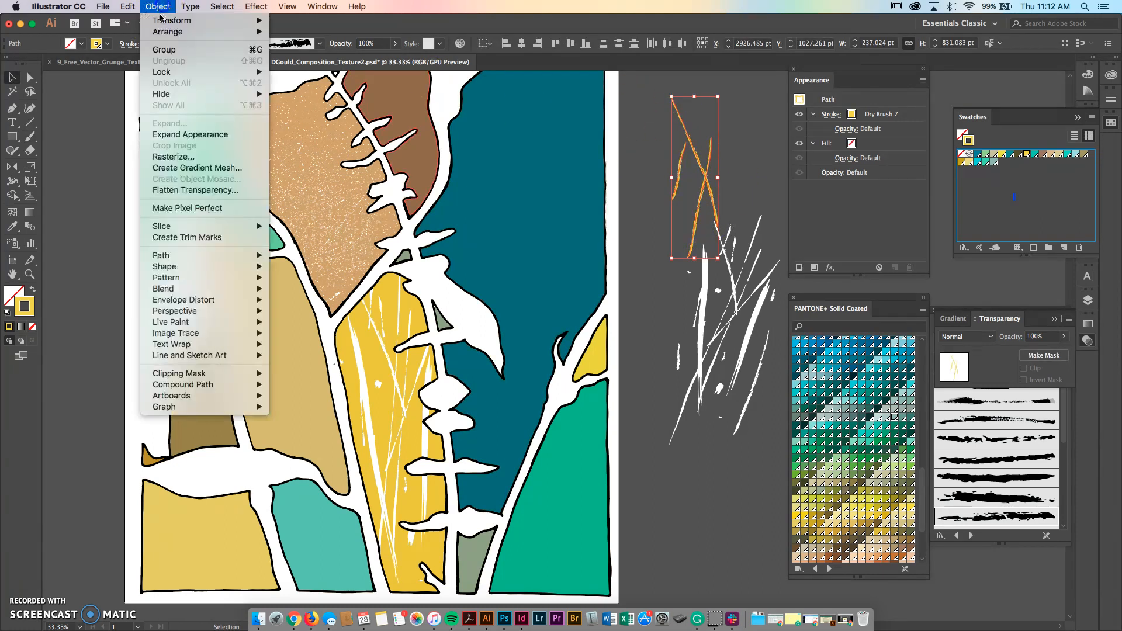
{"action": "left_click", "coordinate": [216, 135]}
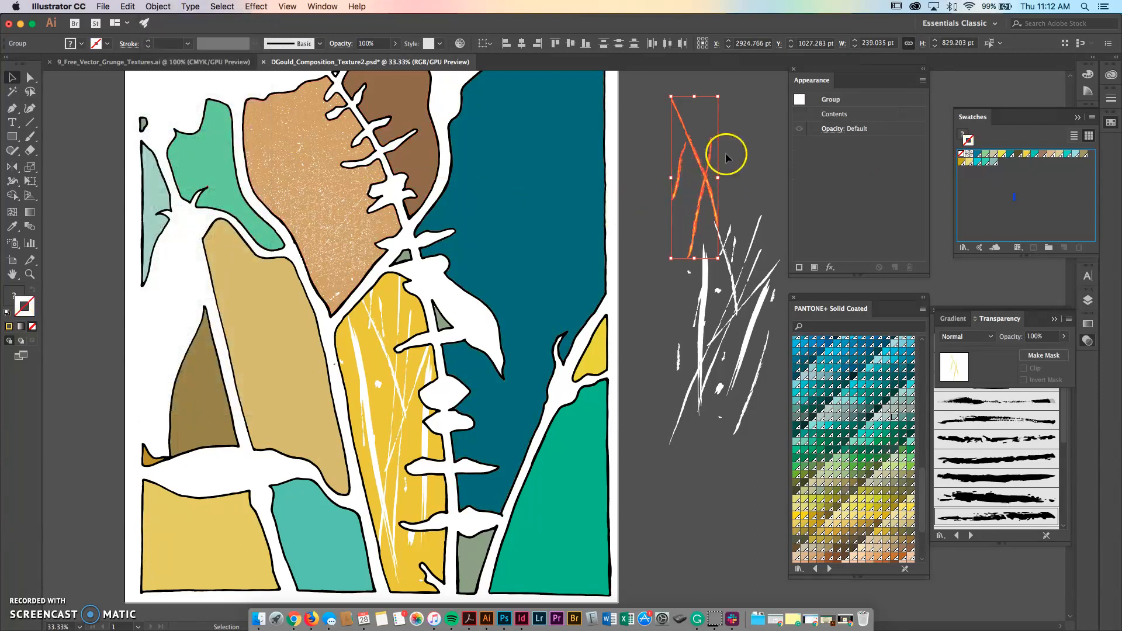